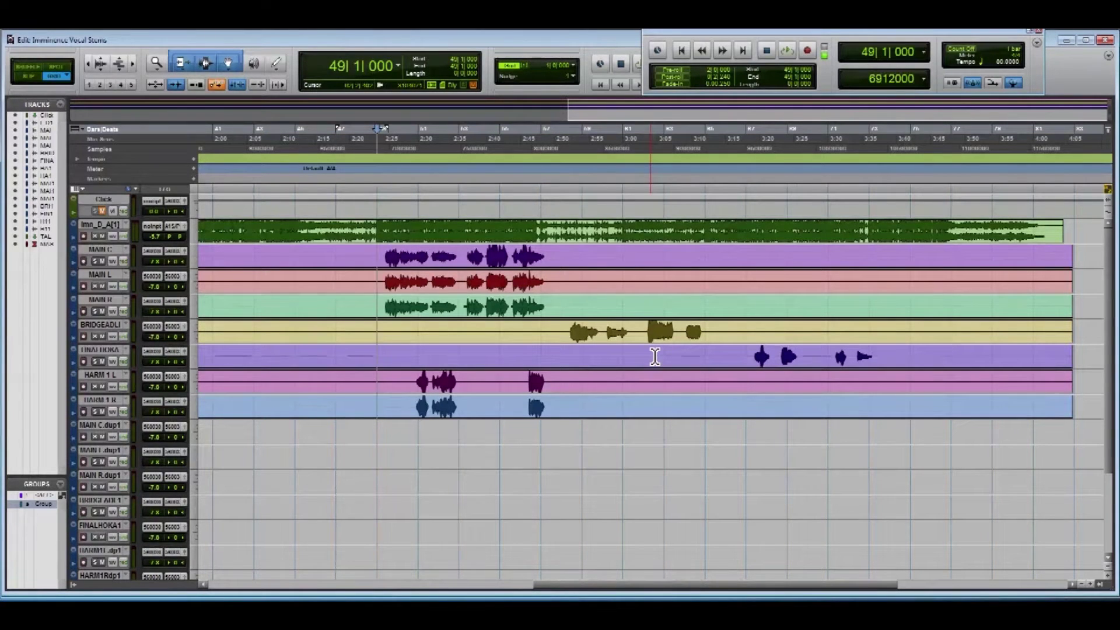
Step: Play the vocals from bar 47 with the TALK track muted
click(348, 262)
key(space)
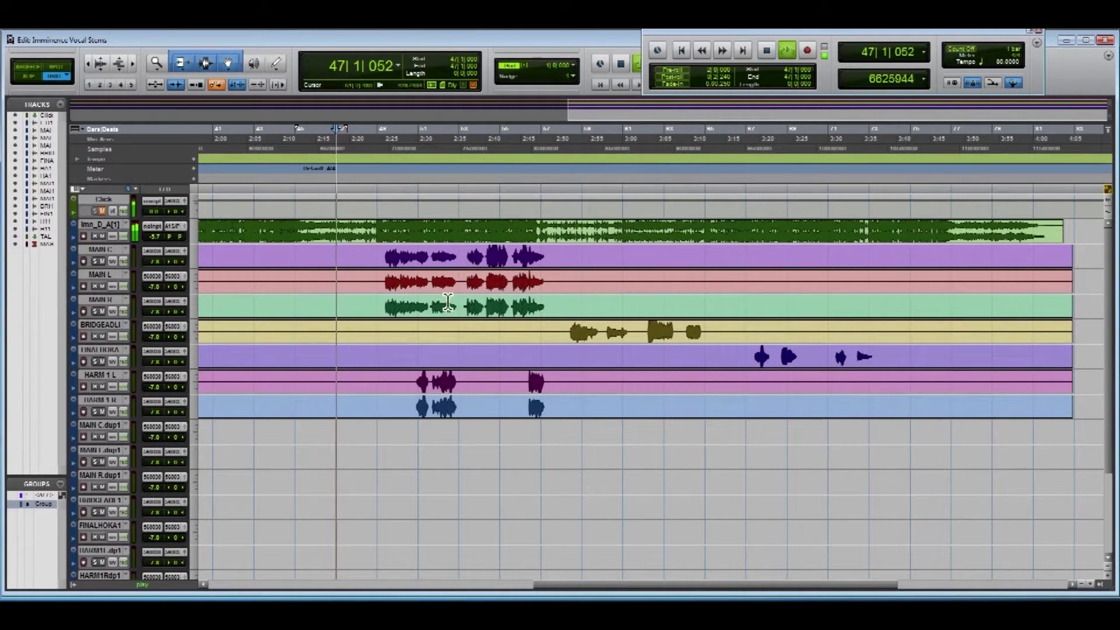
scroll(268, 399, down, 5)
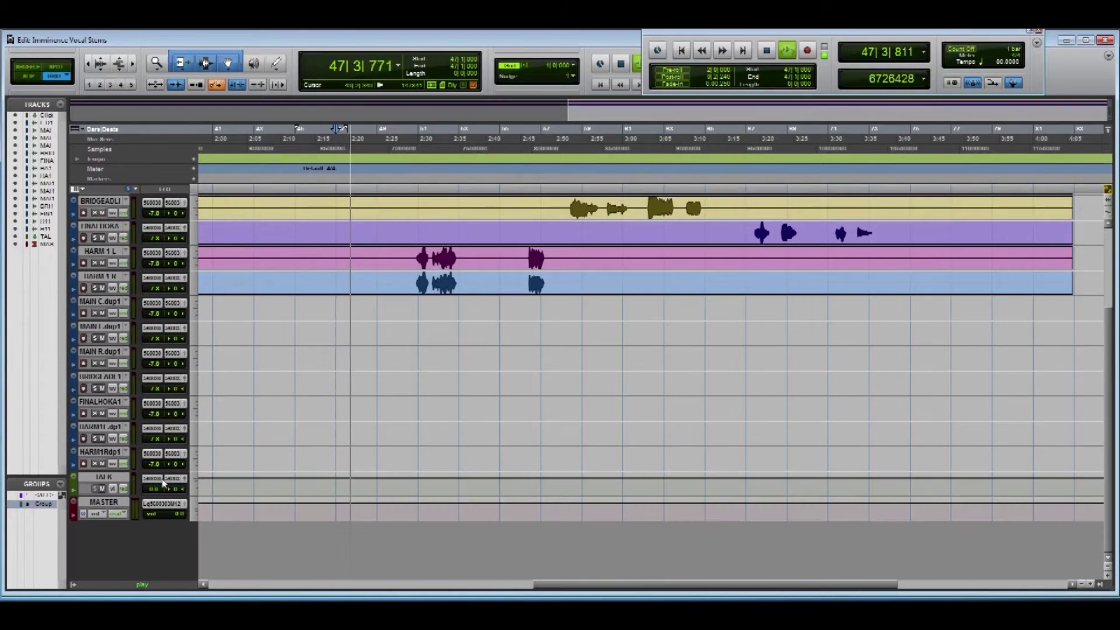
click(102, 489)
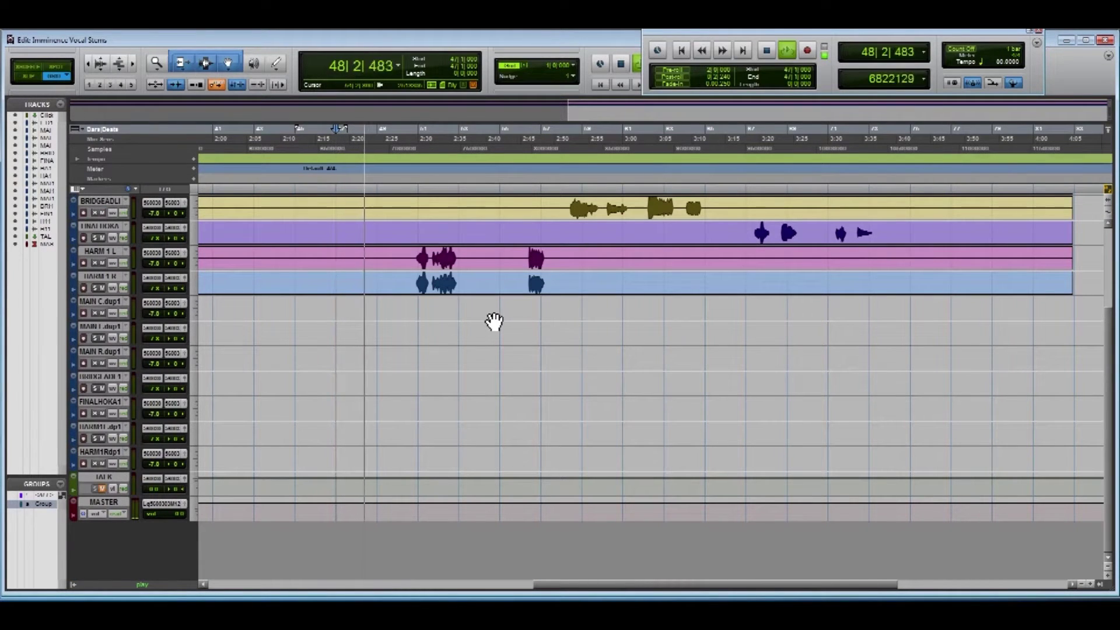
scroll(492, 321, up, 5)
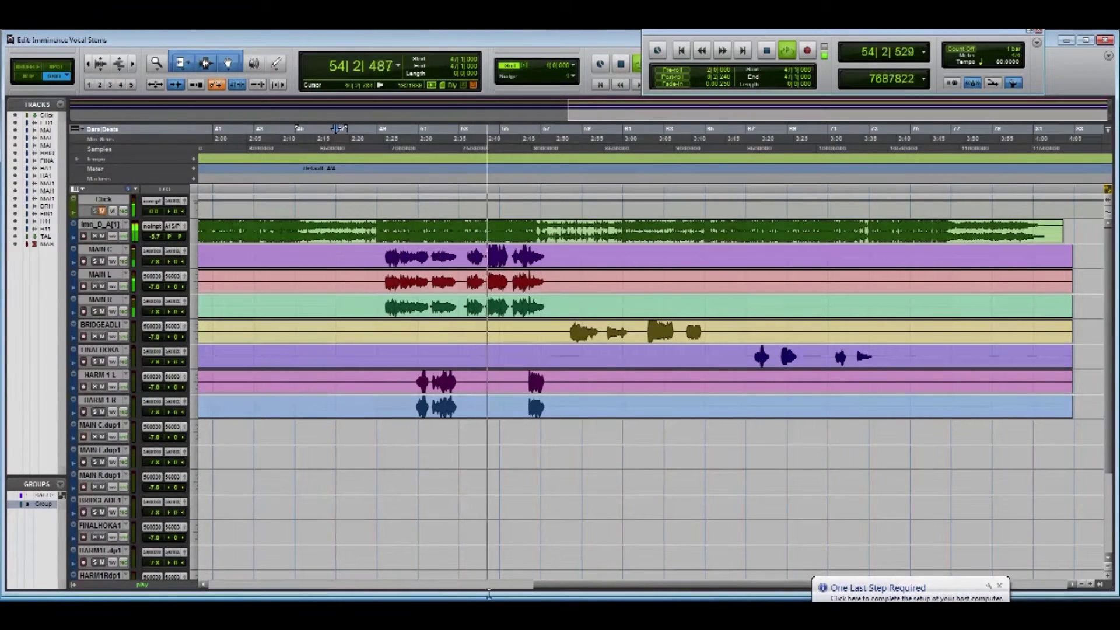
Step: Dismiss the setup notification and stop playback
click(997, 587)
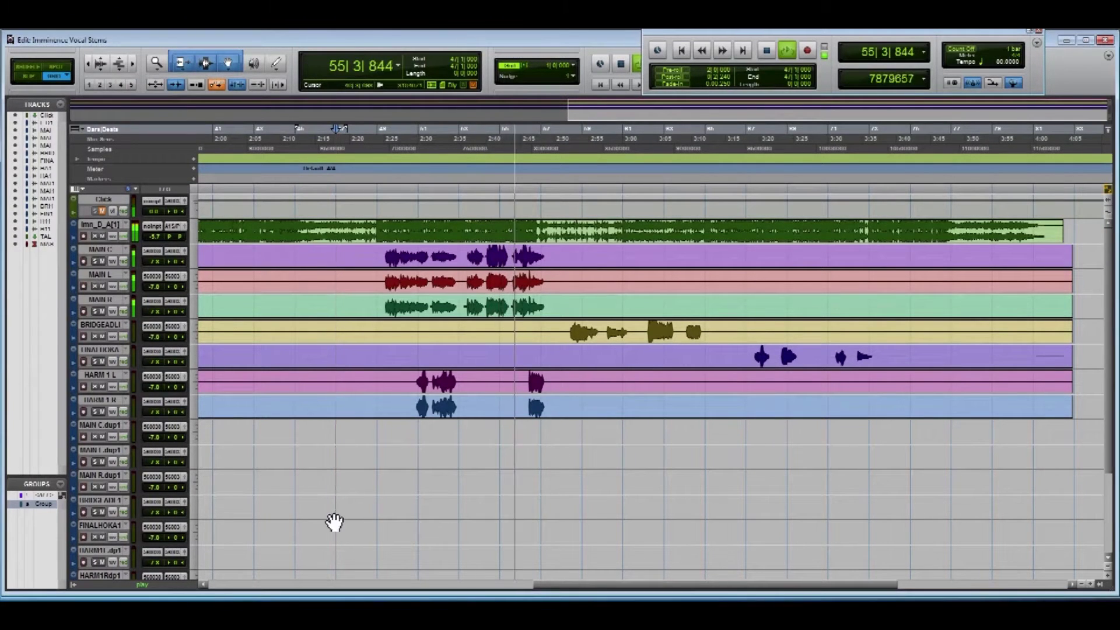
mouse_move(233, 618)
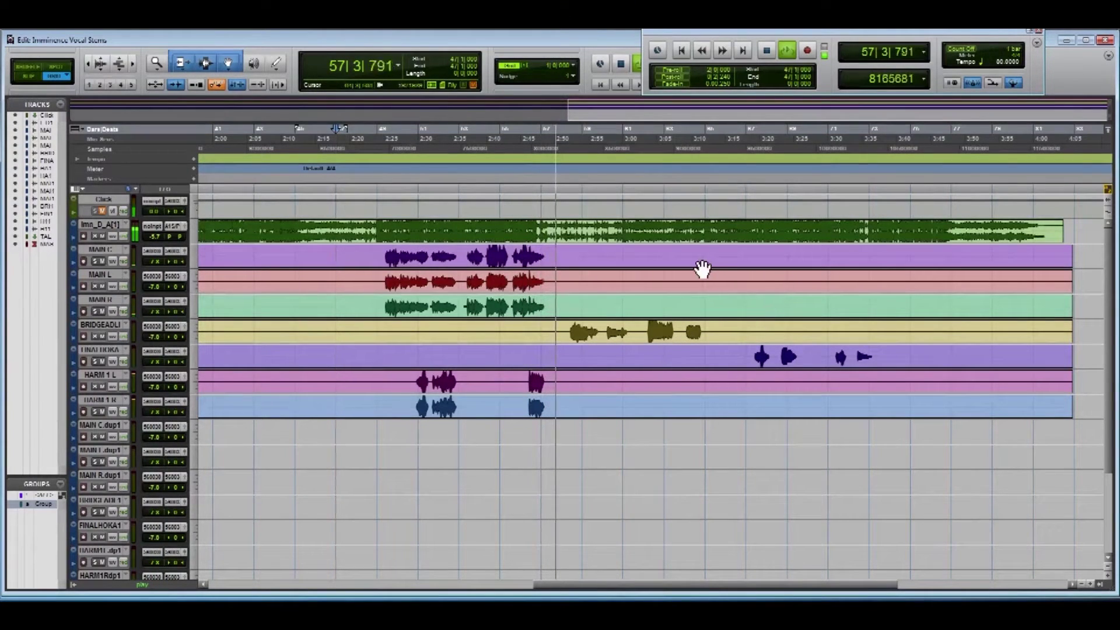
key(space)
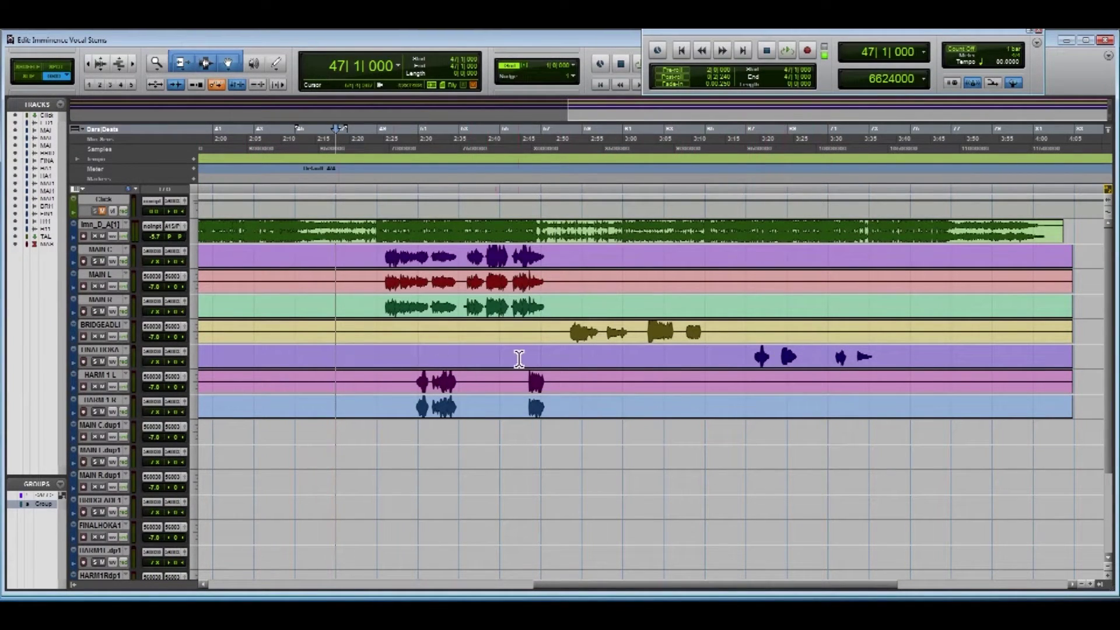
Step: Undo the earlier duplicates and duplicate the vocal tracks over bars 49–58 as .dup1 tracks
key(ctrl+z)
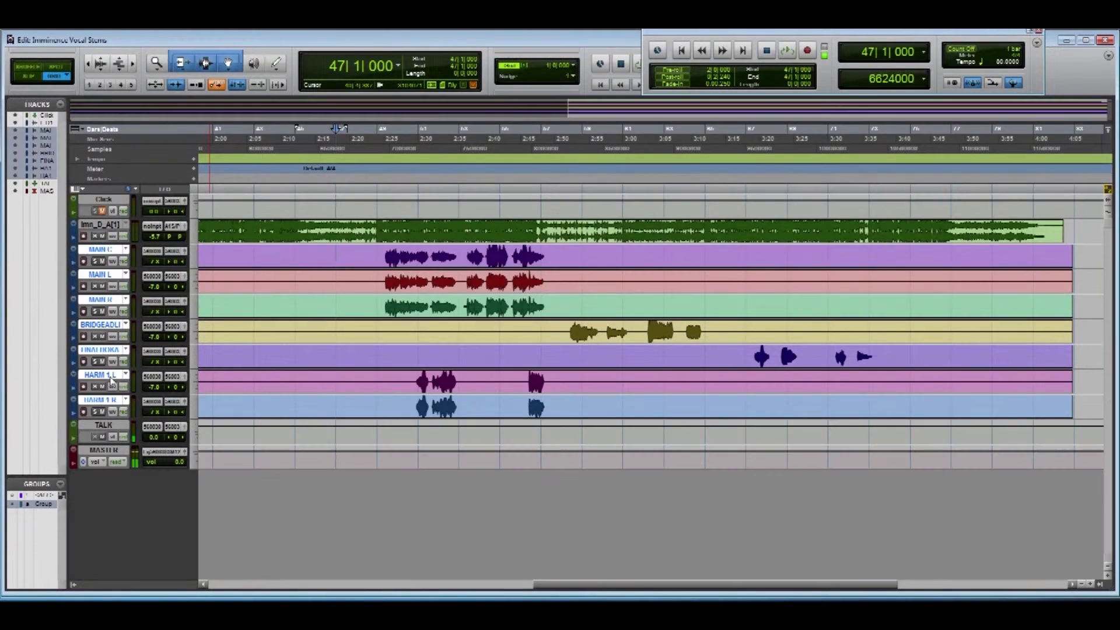
drag(373, 255, 569, 268)
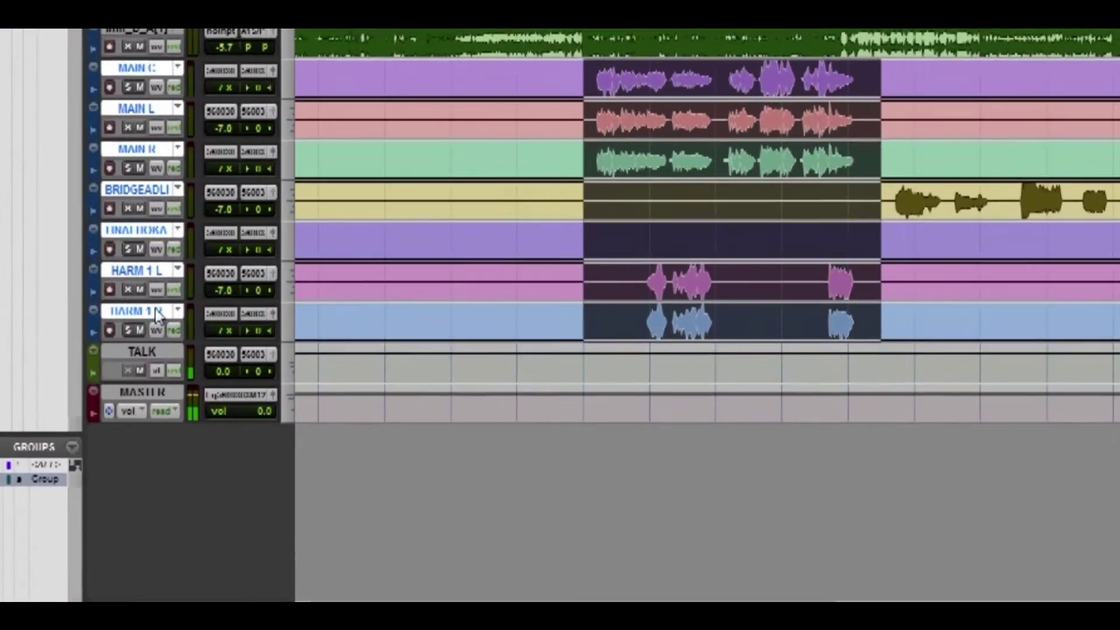
right_click(113, 402)
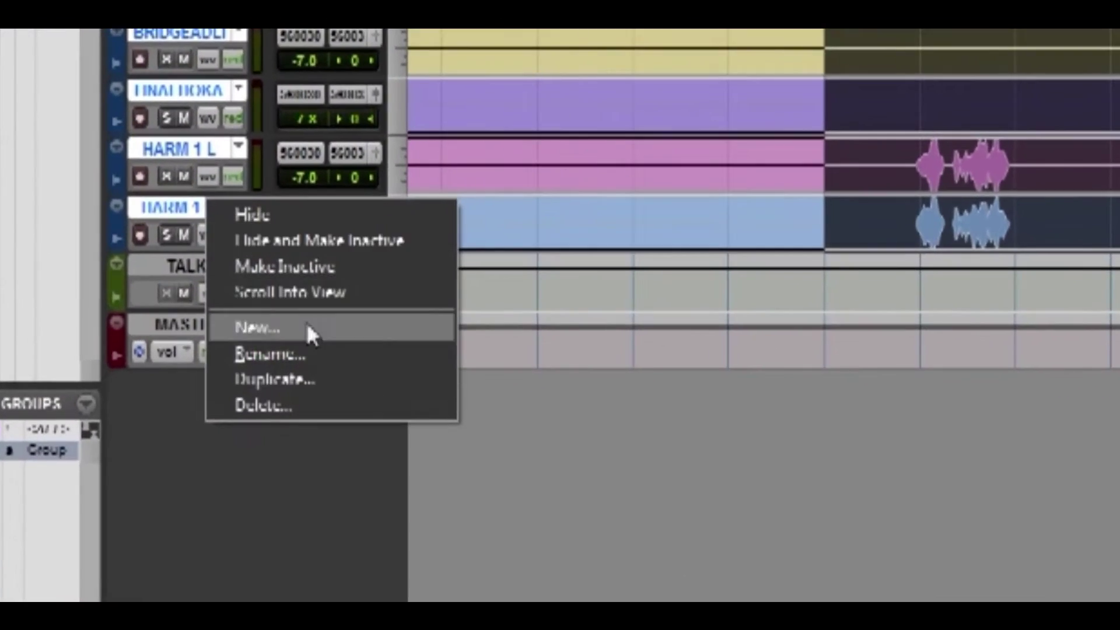
click(354, 381)
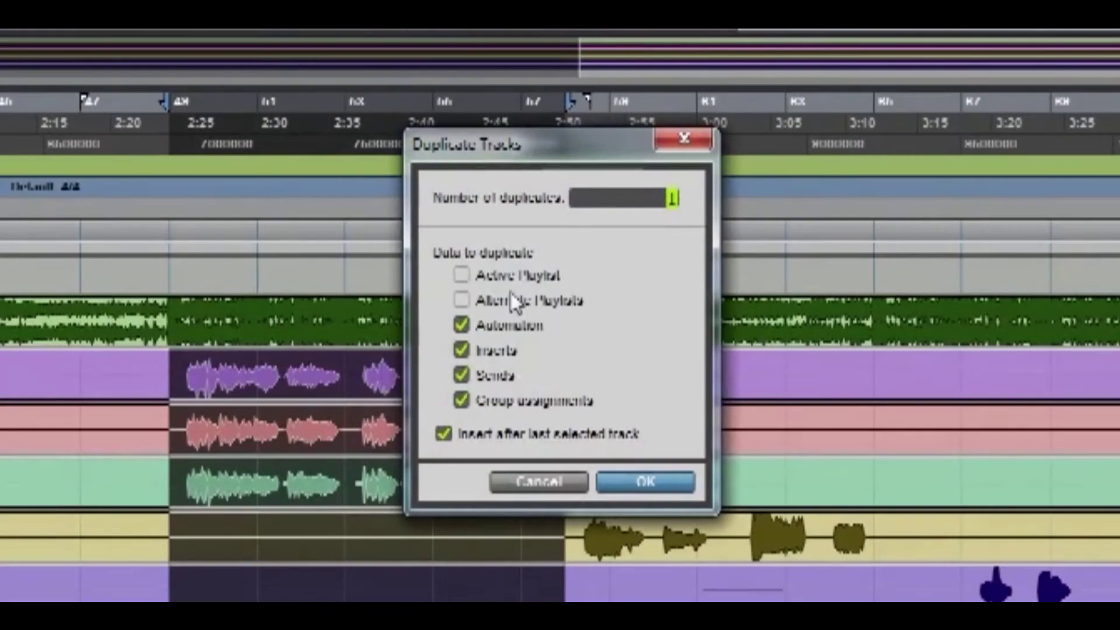
click(651, 482)
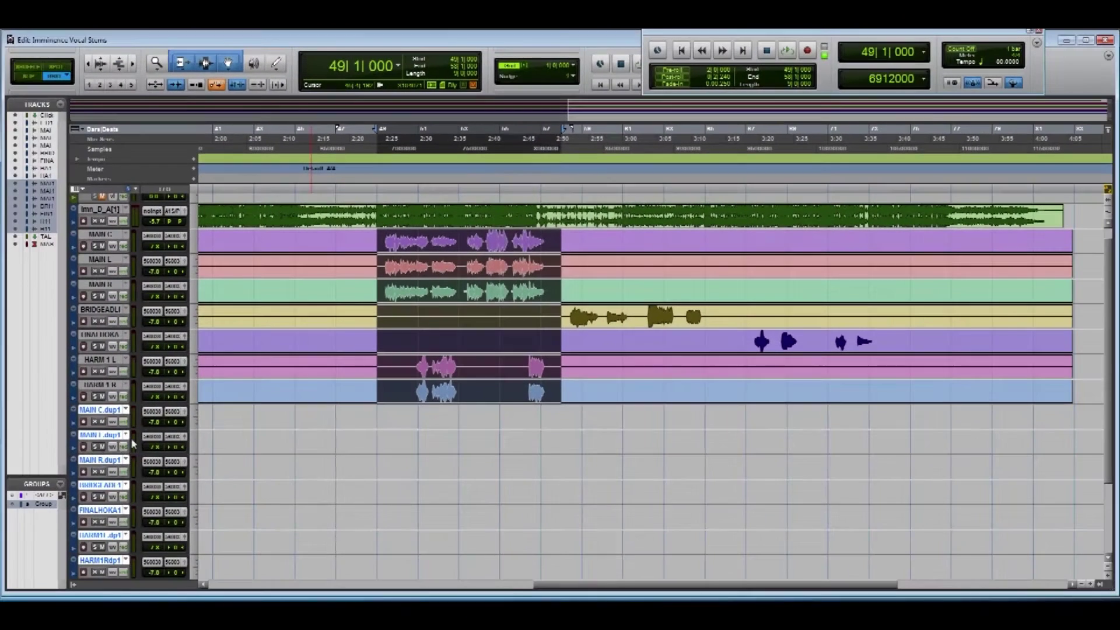
Step: Edit the vocal group's membership to remove the .dup1 tracks from it
scroll(115, 417, down, 5)
scroll(134, 378, up, 1)
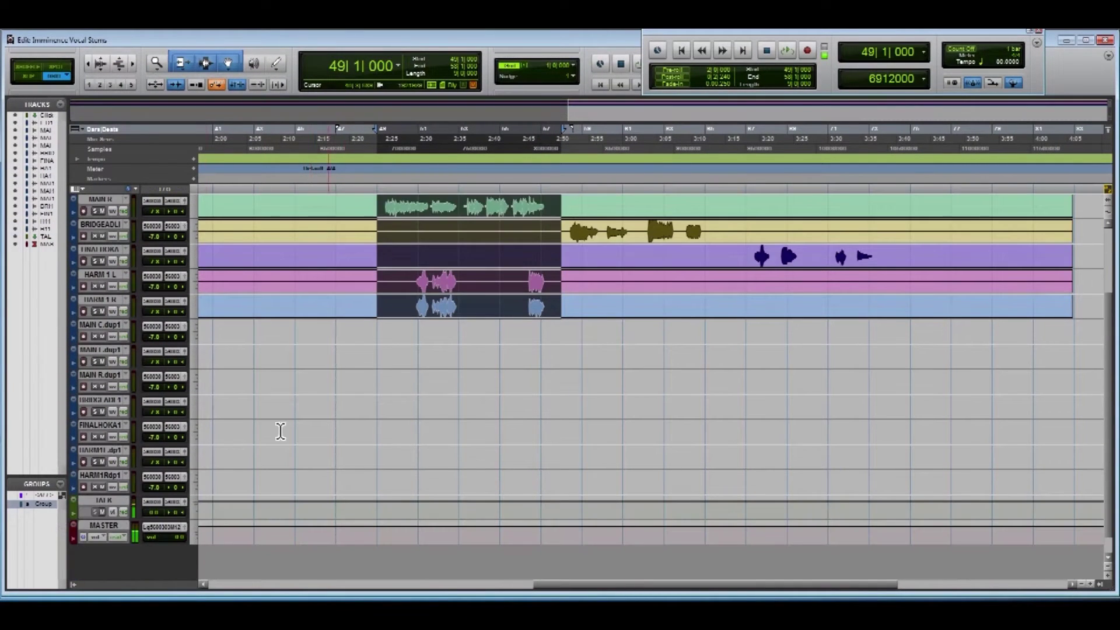
drag(331, 343, 541, 484)
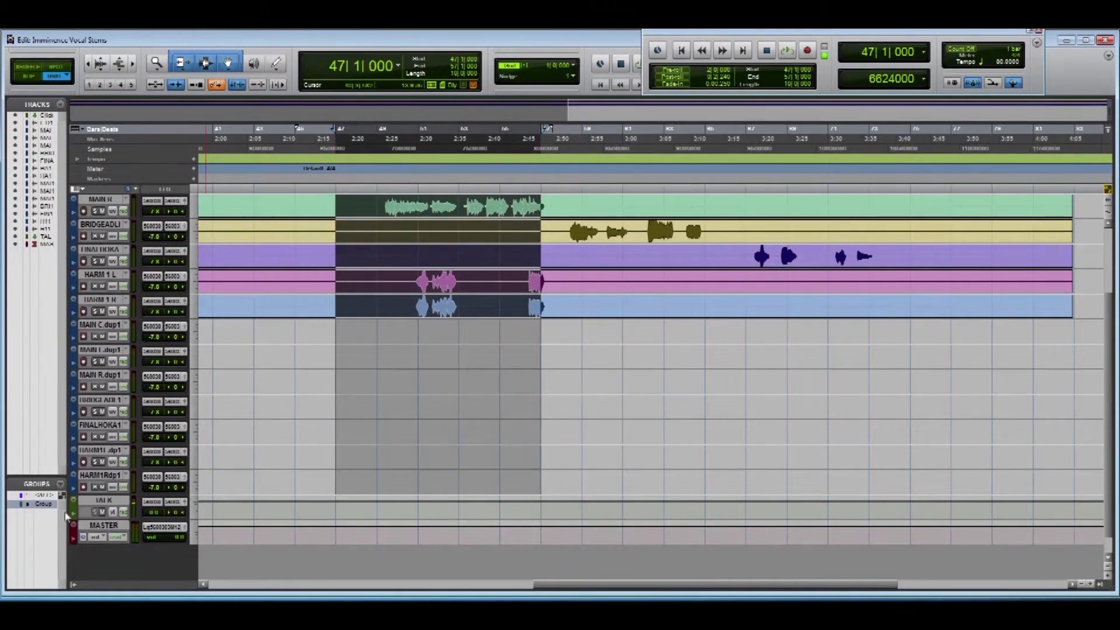
click(48, 505)
right_click(47, 505)
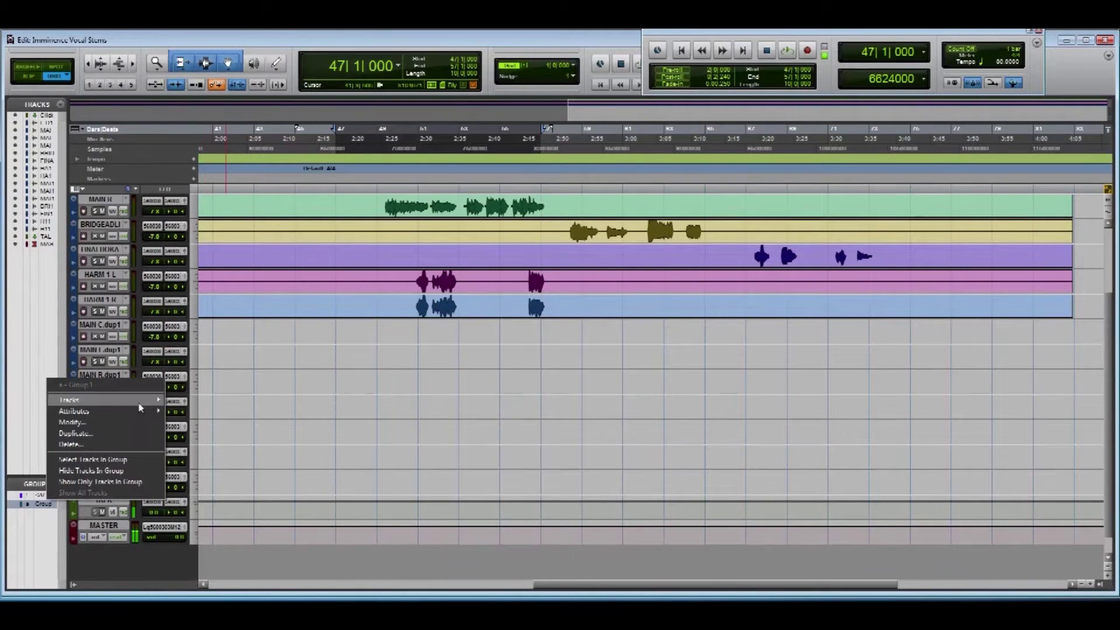
click(104, 424)
drag(622, 268, 618, 329)
click(559, 254)
click(669, 395)
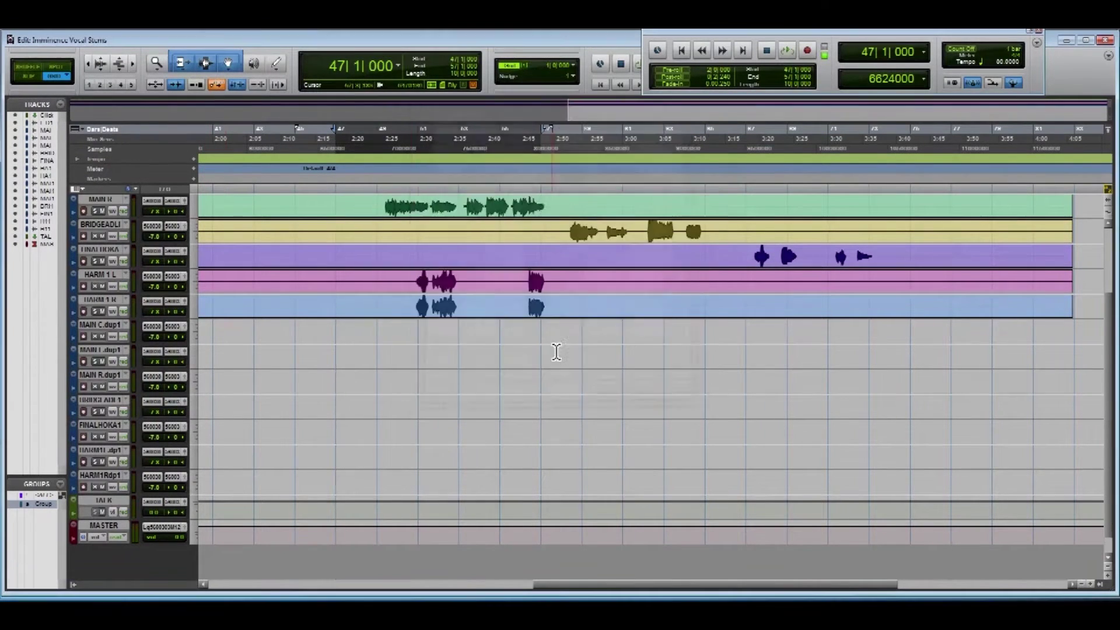
scroll(656, 310, up, 4)
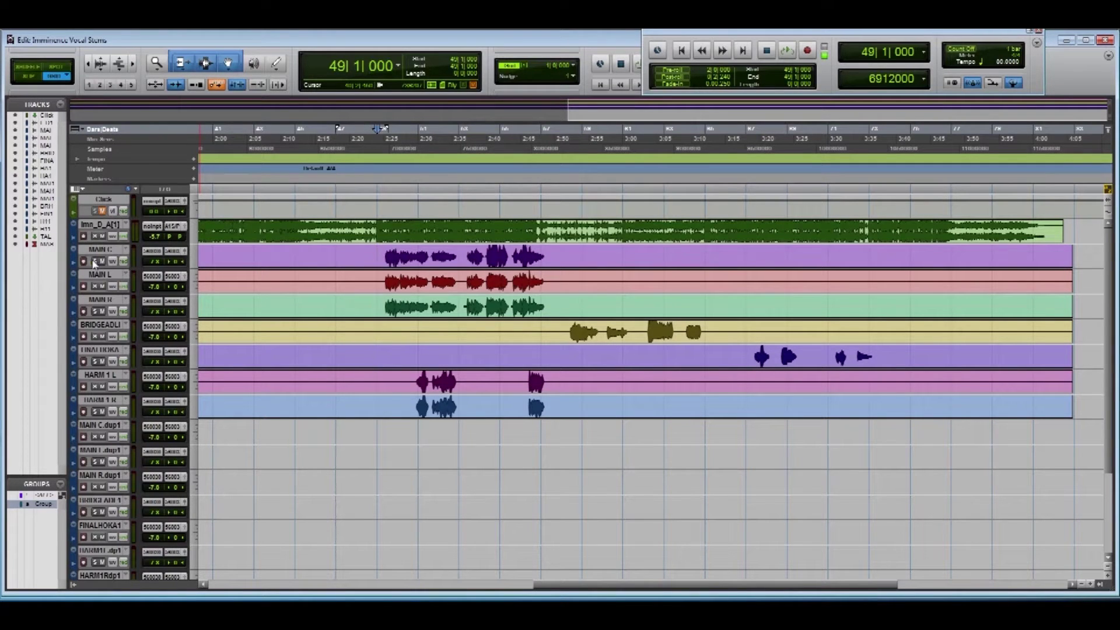
Step: Play back the vocals, select the MAIN C clip, and switch to the Mix window
key(space)
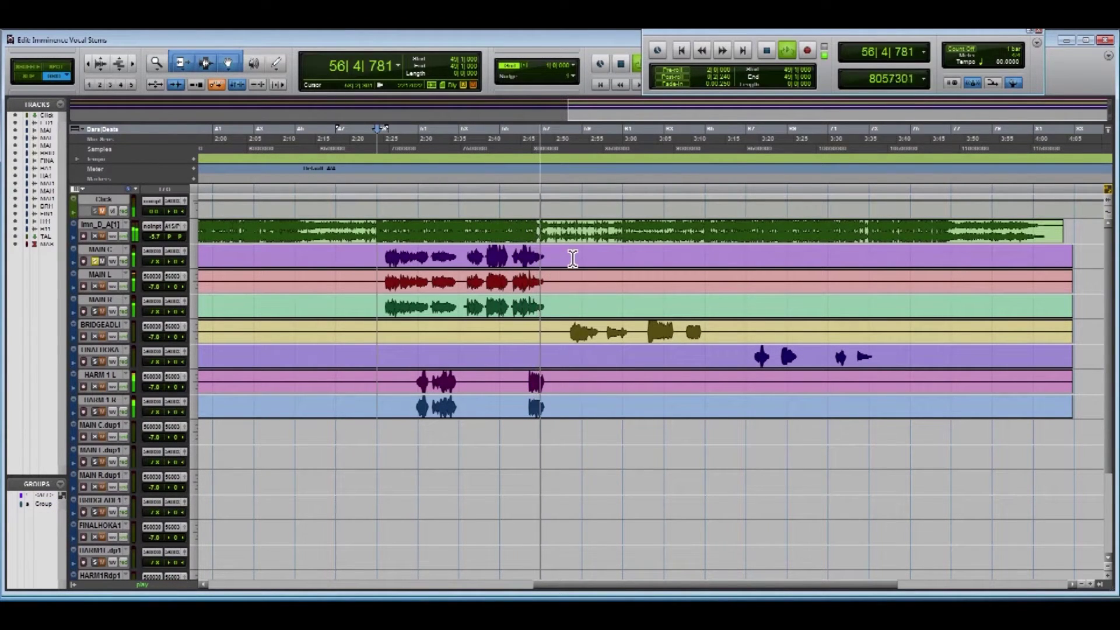
key(space)
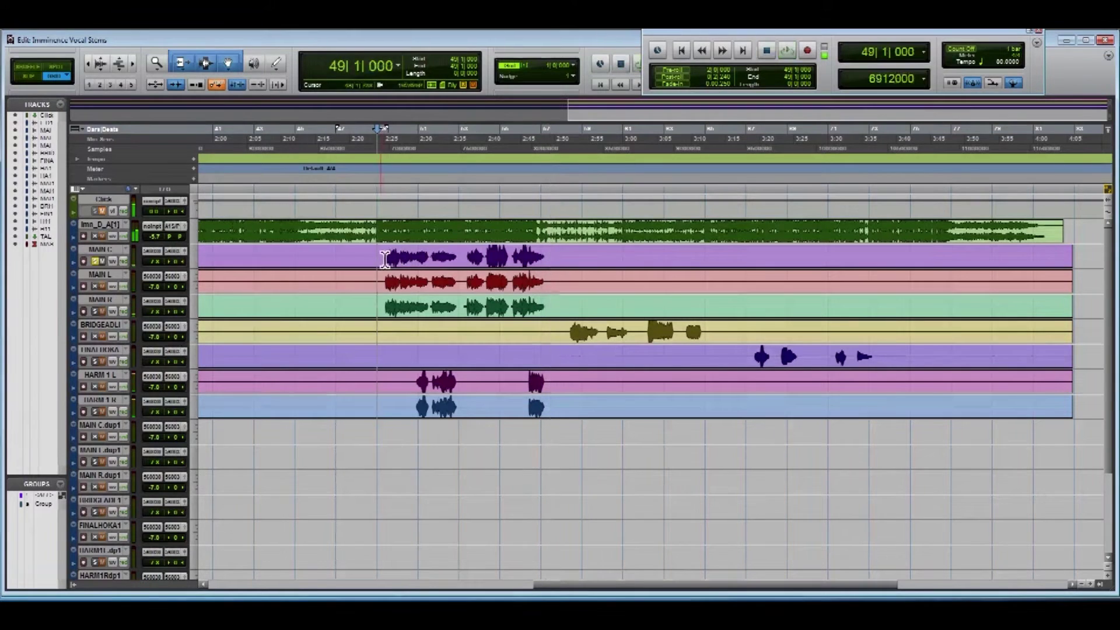
drag(388, 253, 570, 266)
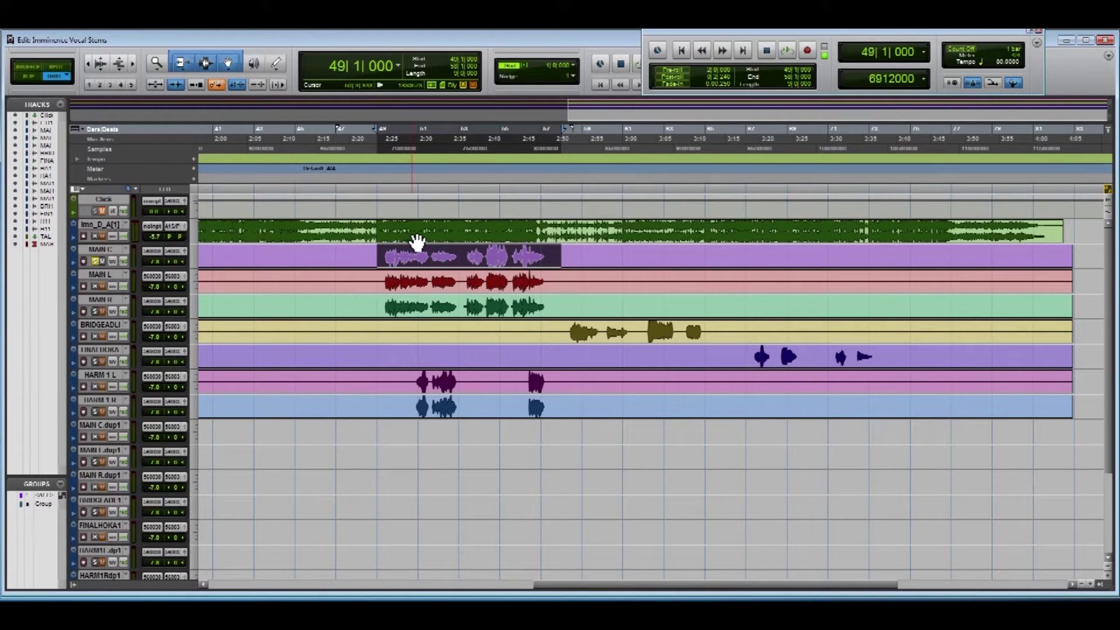
key(ctrl+equal)
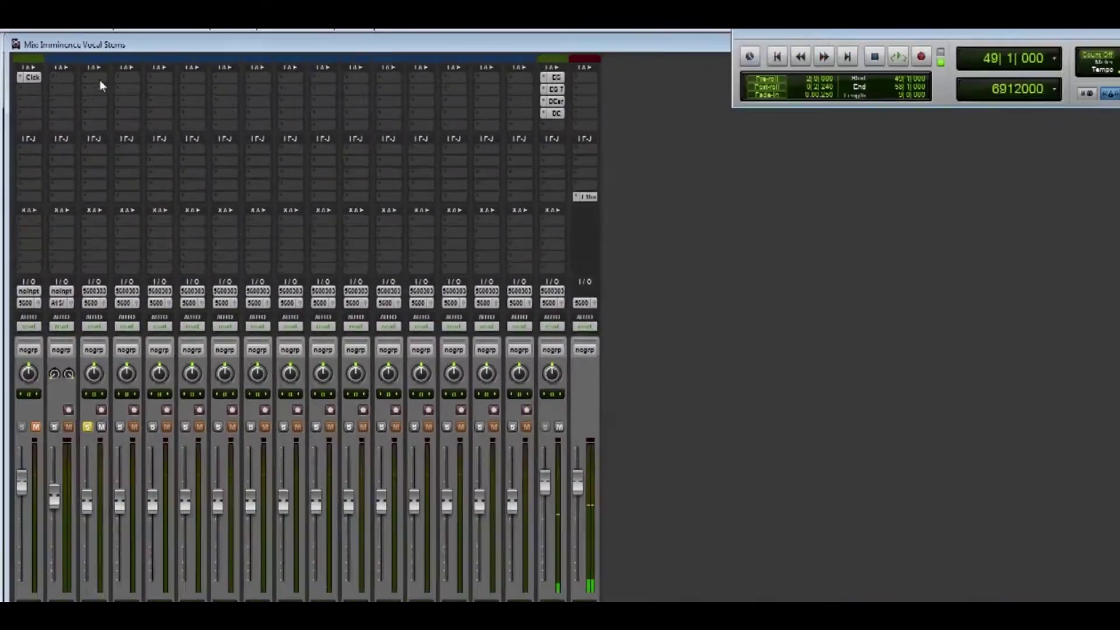
Step: Insert Melodyne on the MAIN C channel and transfer the vocal into it during playback
click(96, 79)
mouse_move(116, 85)
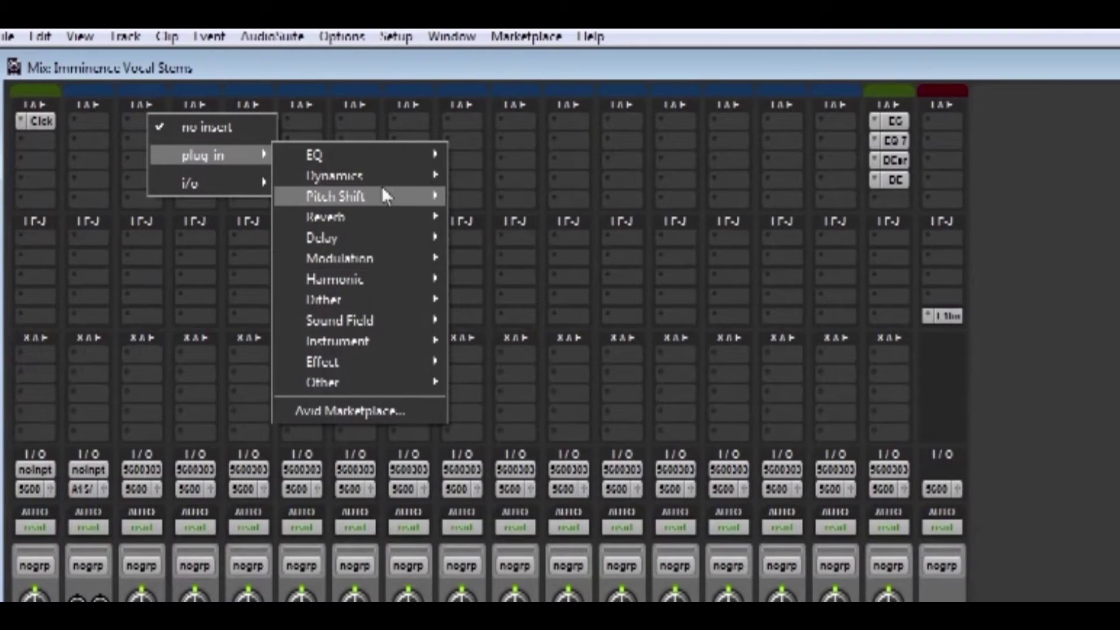
mouse_move(381, 188)
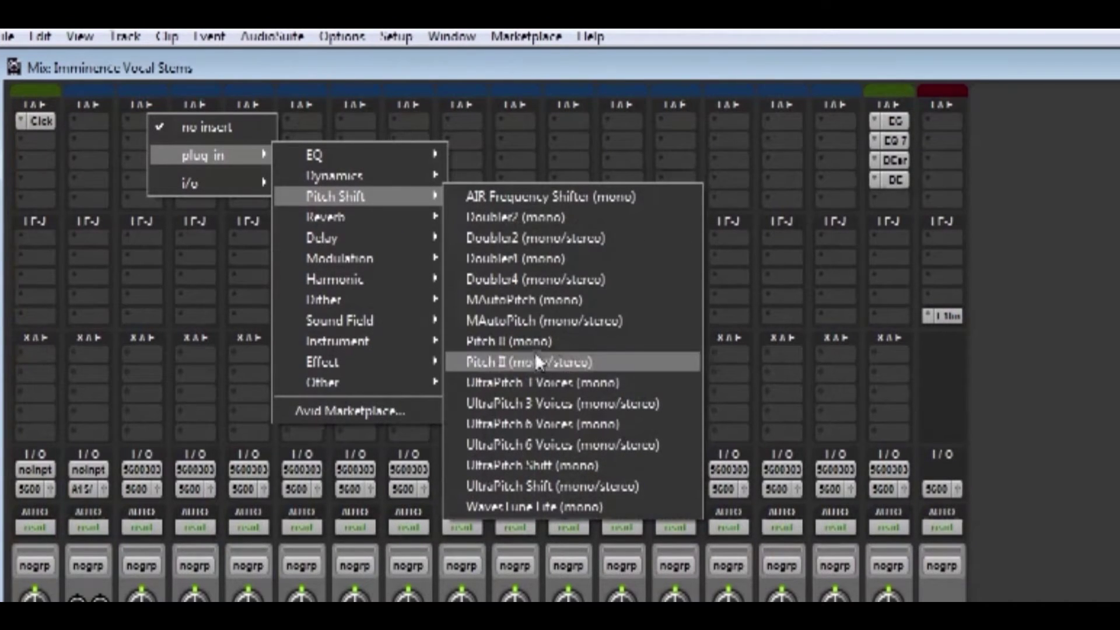
click(1100, 457)
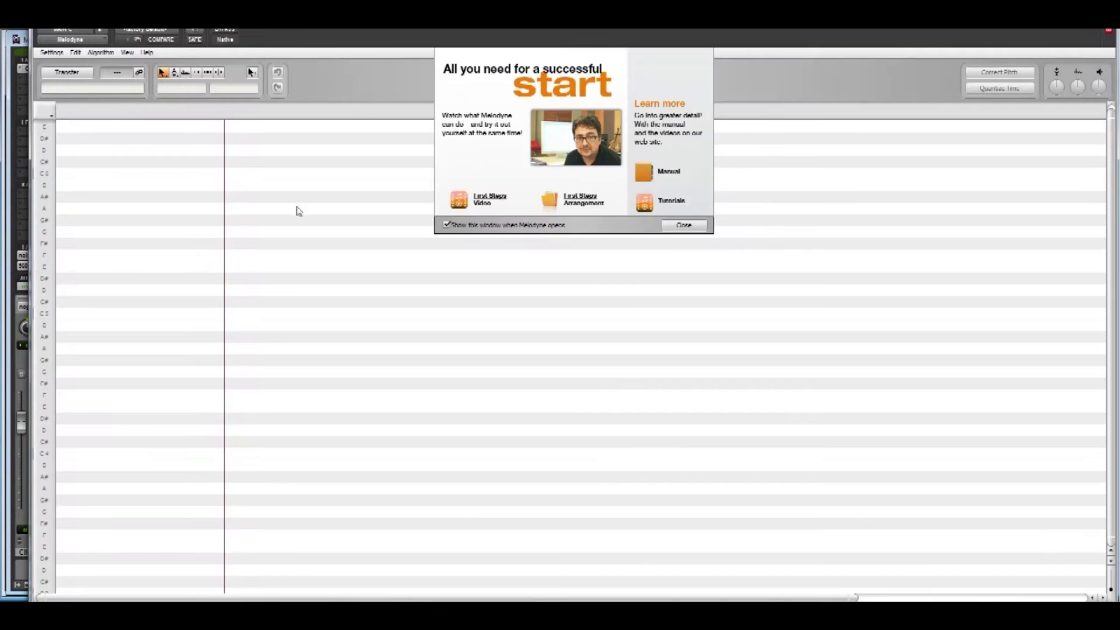
key(Escape)
click(310, 280)
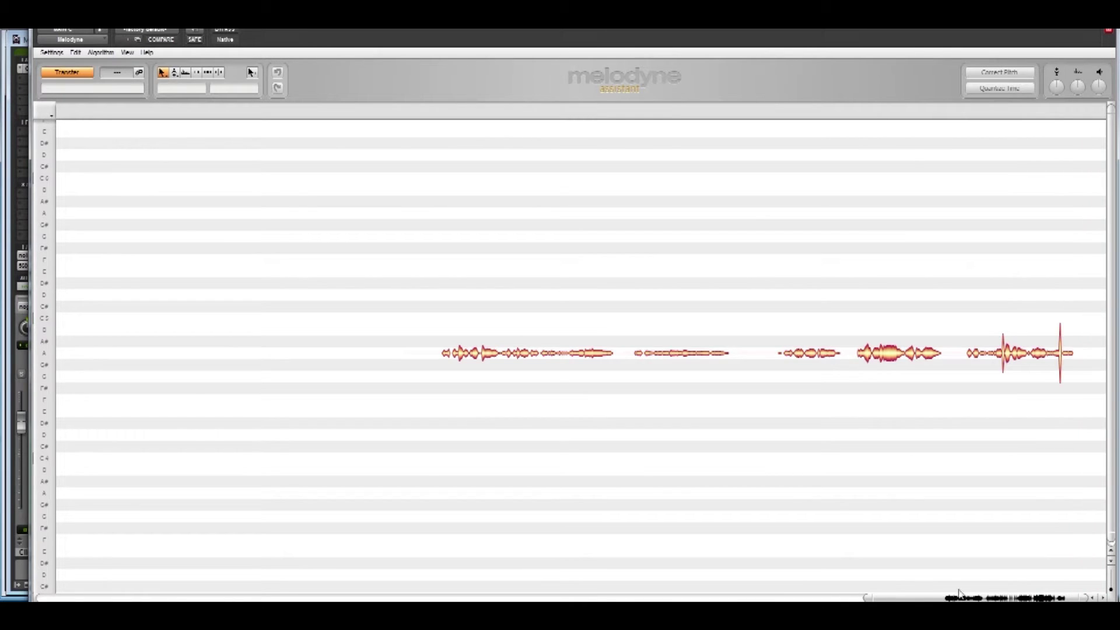
key(space)
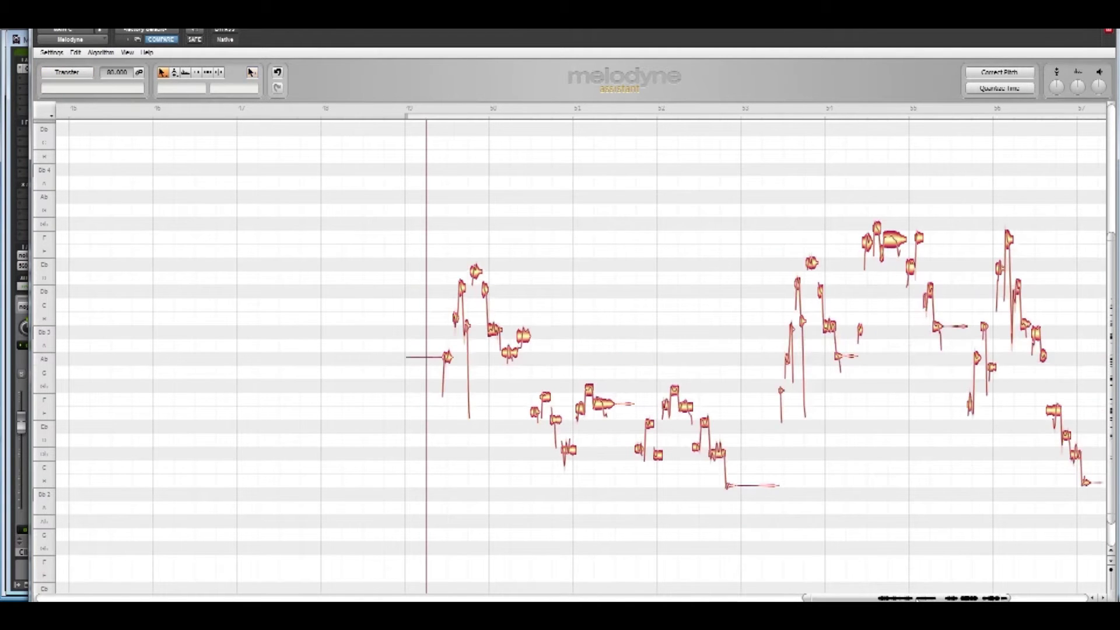
Step: Zoom in horizontally on the MAIN C note blobs and select the Pitch tool
scroll(936, 587, right, 3)
drag(830, 599, 887, 598)
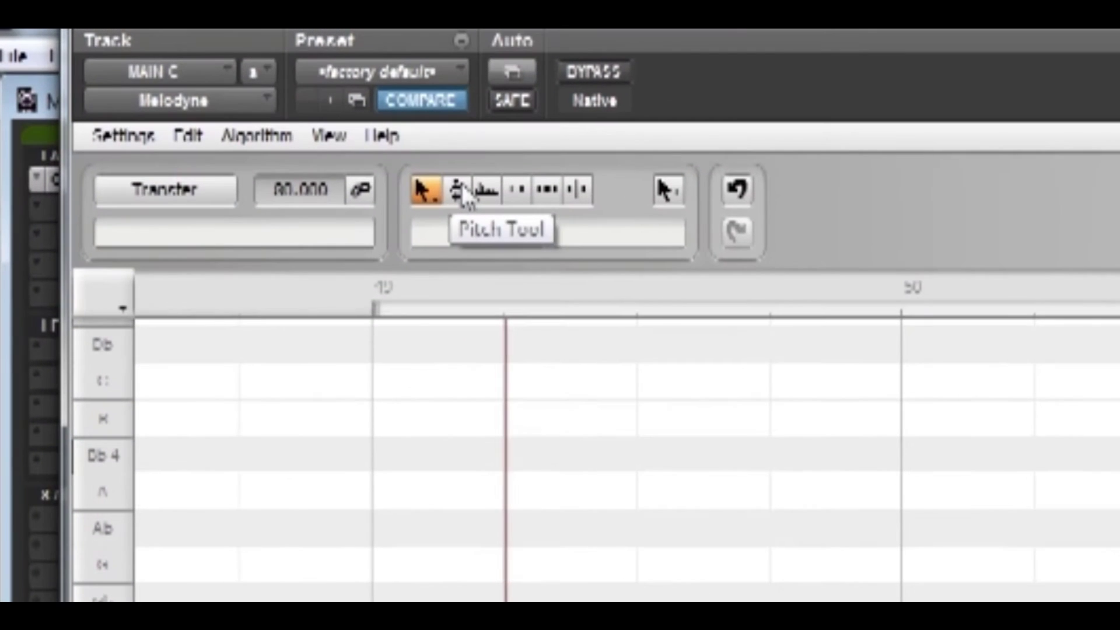
click(460, 188)
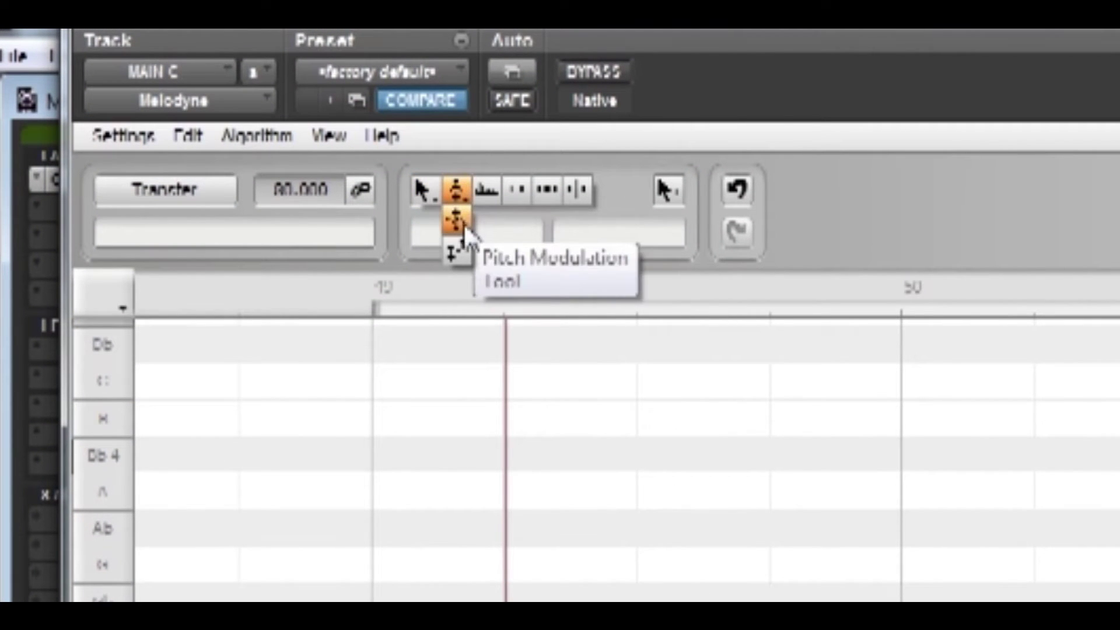
click(579, 189)
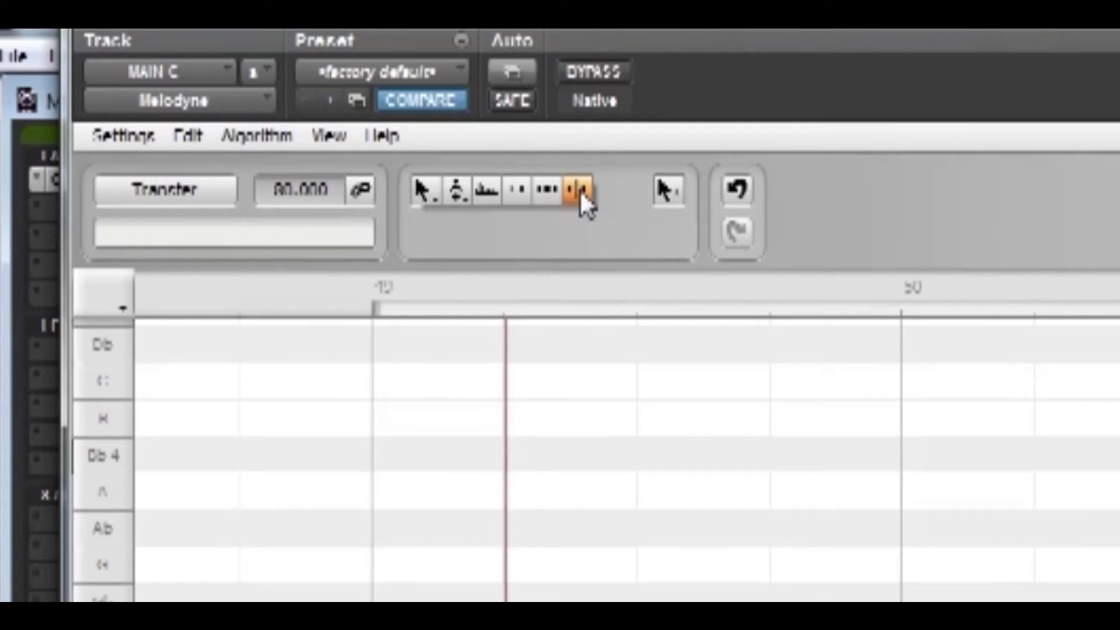
click(456, 193)
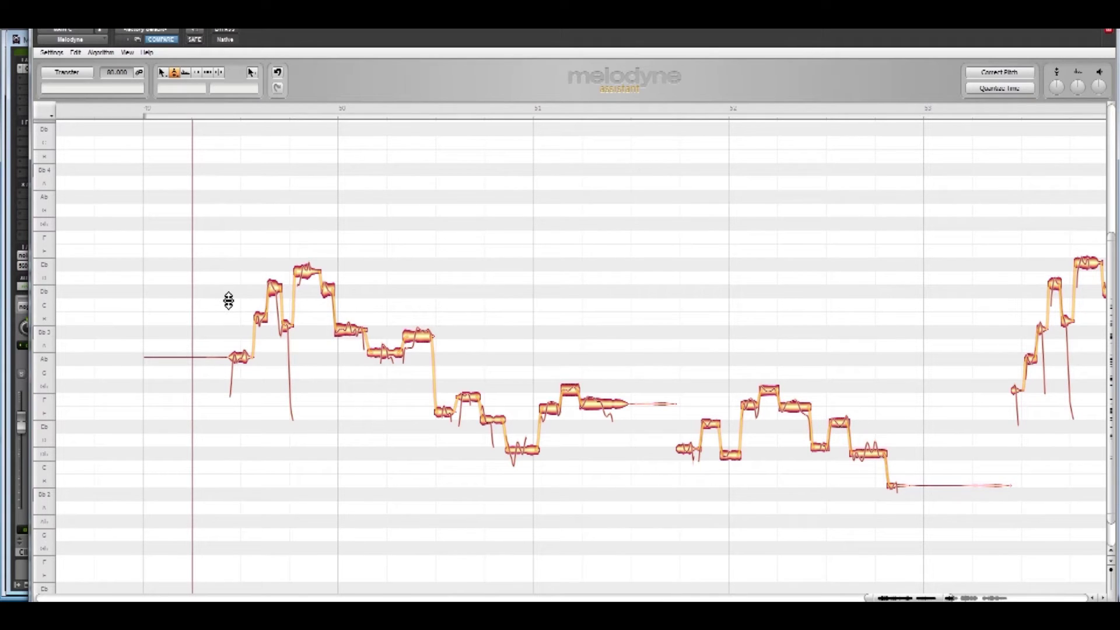
key(space)
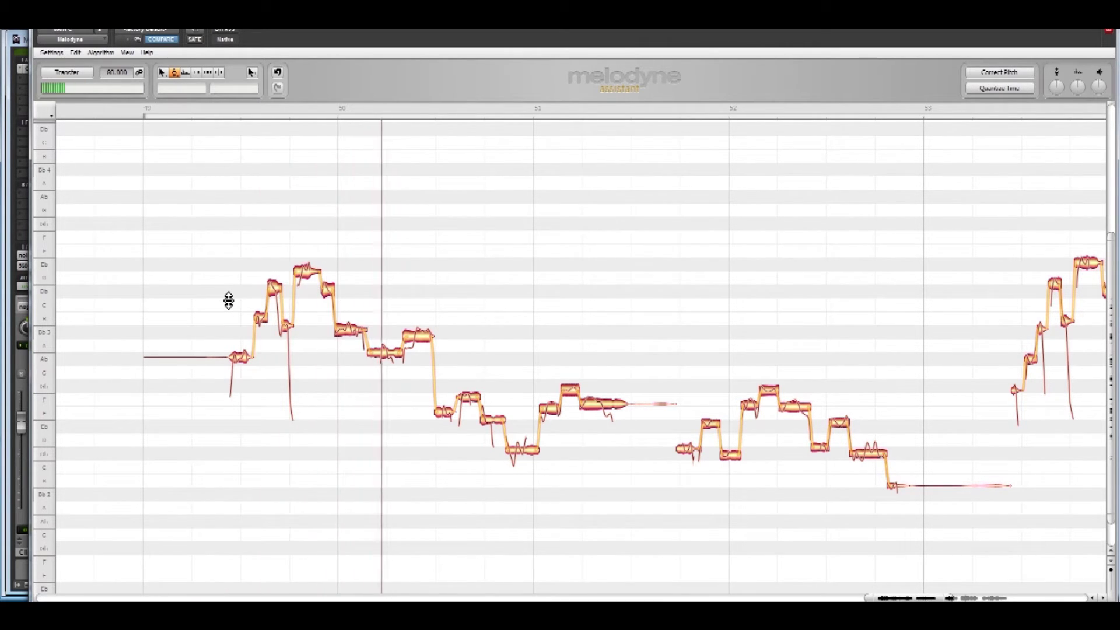
key(space)
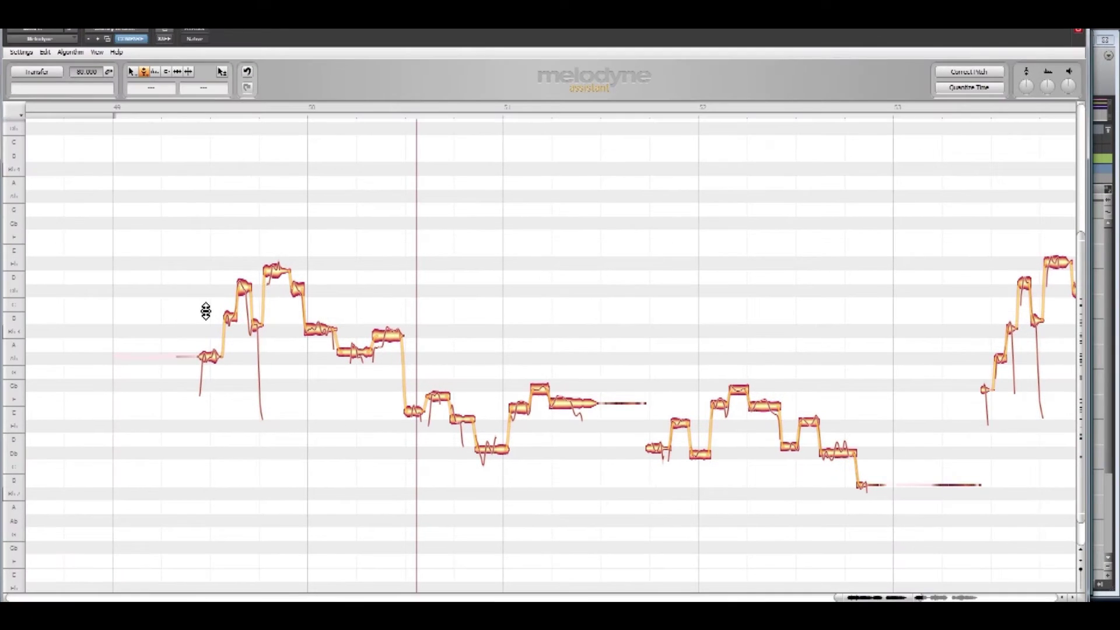
double_click(200, 312)
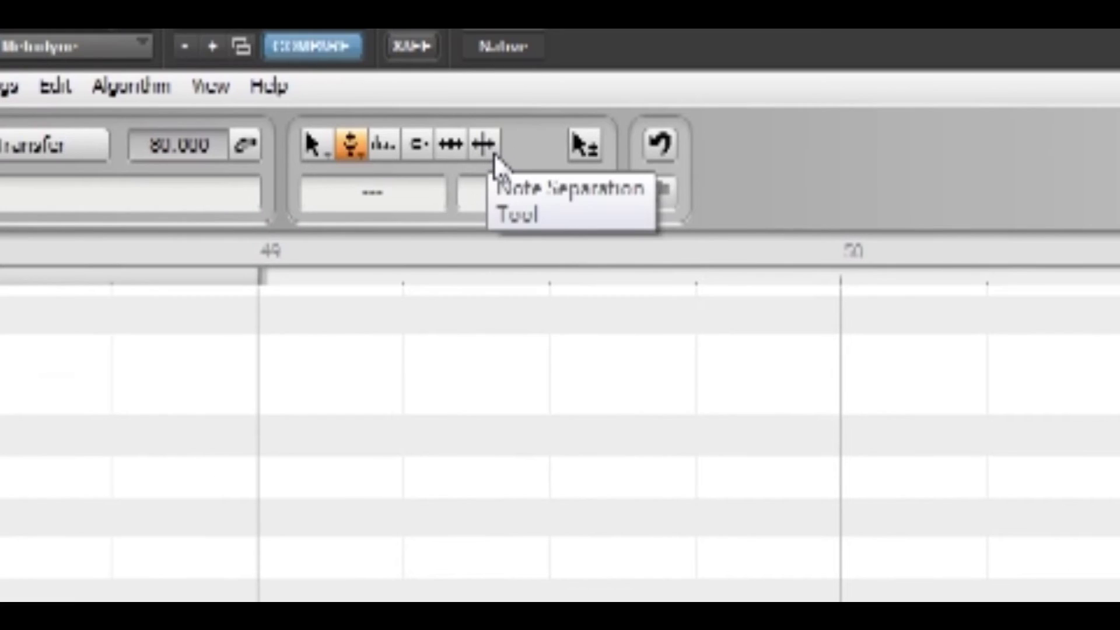
Step: Split three MAIN C notes at their pitch changes, then return to the Pitch tool
click(490, 150)
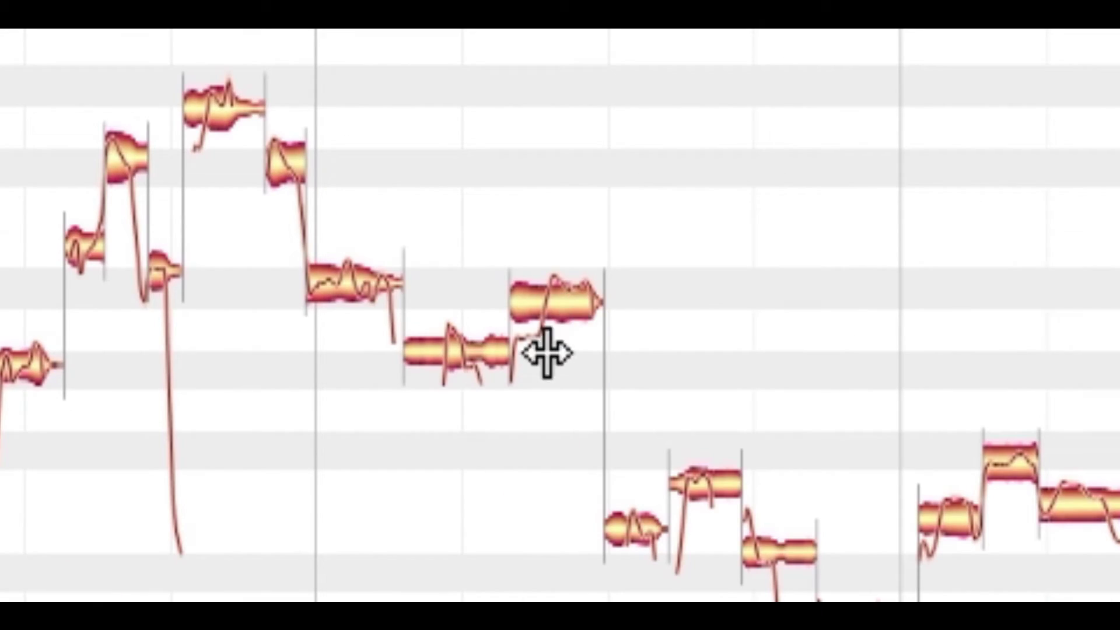
click(555, 321)
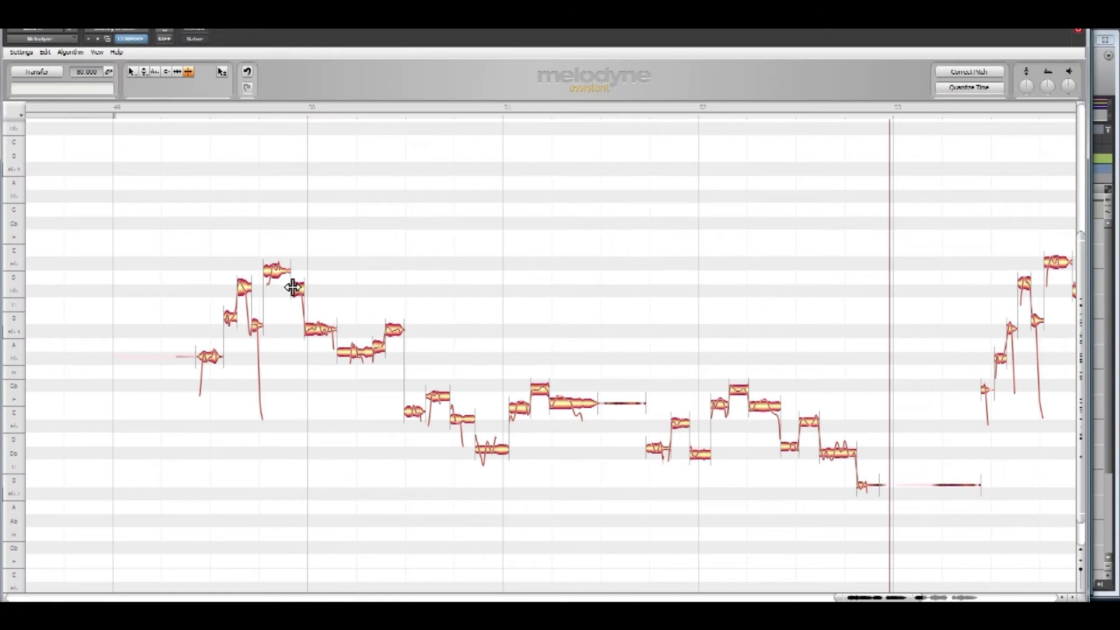
click(275, 277)
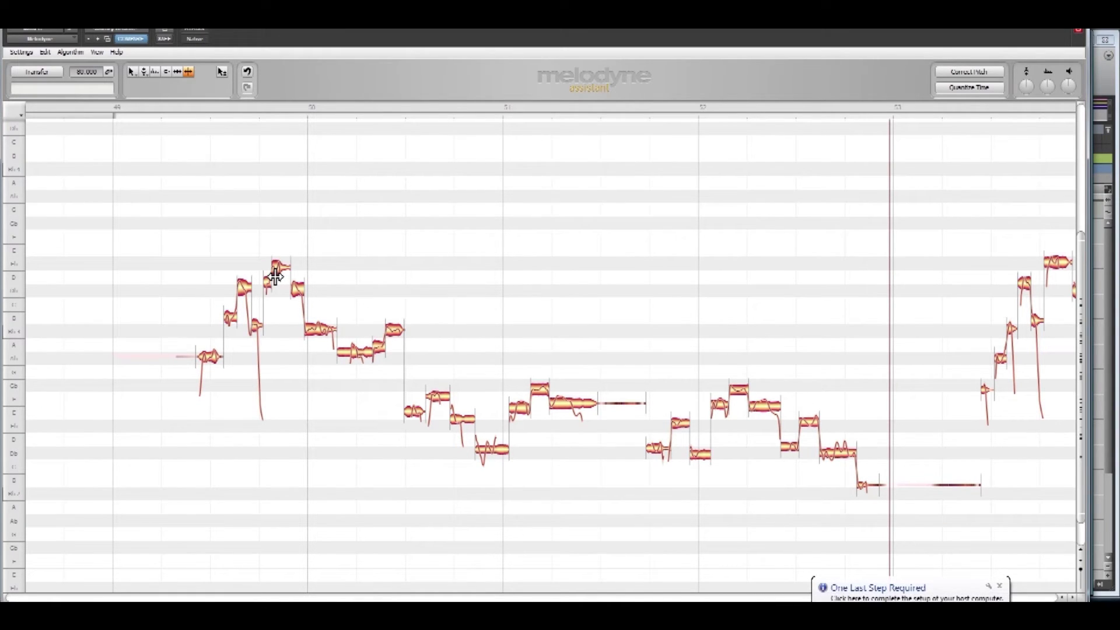
click(576, 410)
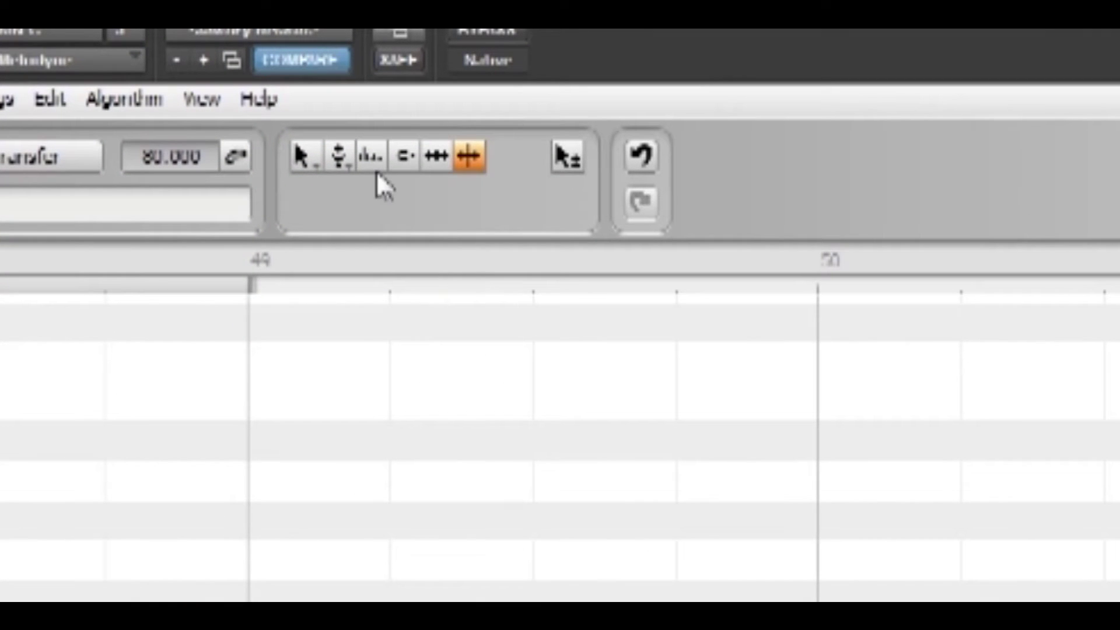
click(274, 127)
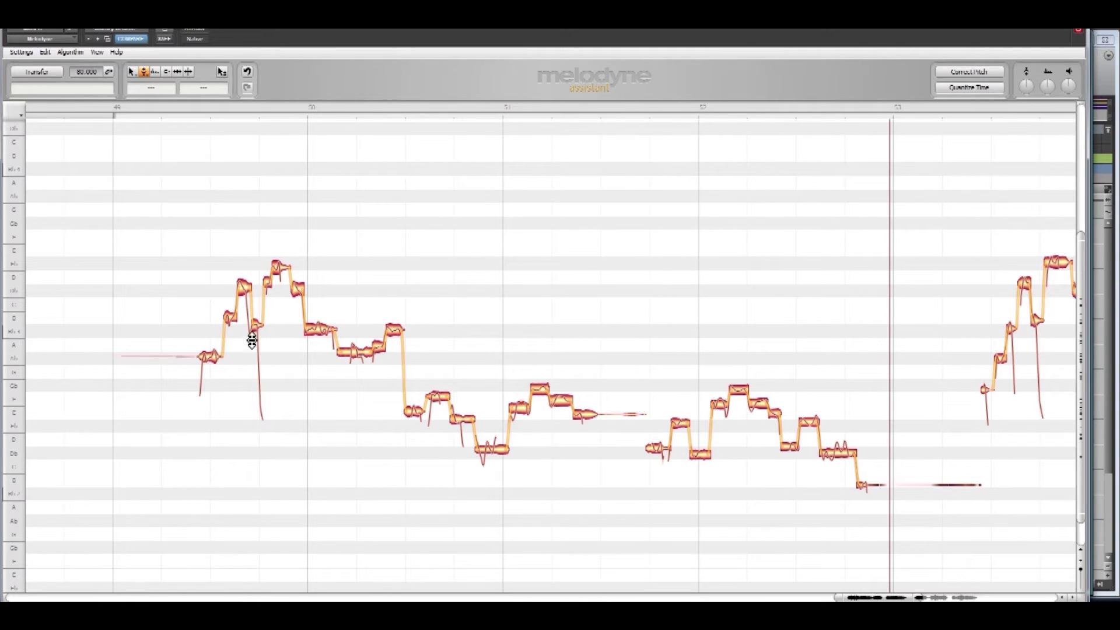
Step: Audition the phrase from its start and select its first note with the lead-in
double_click(196, 320)
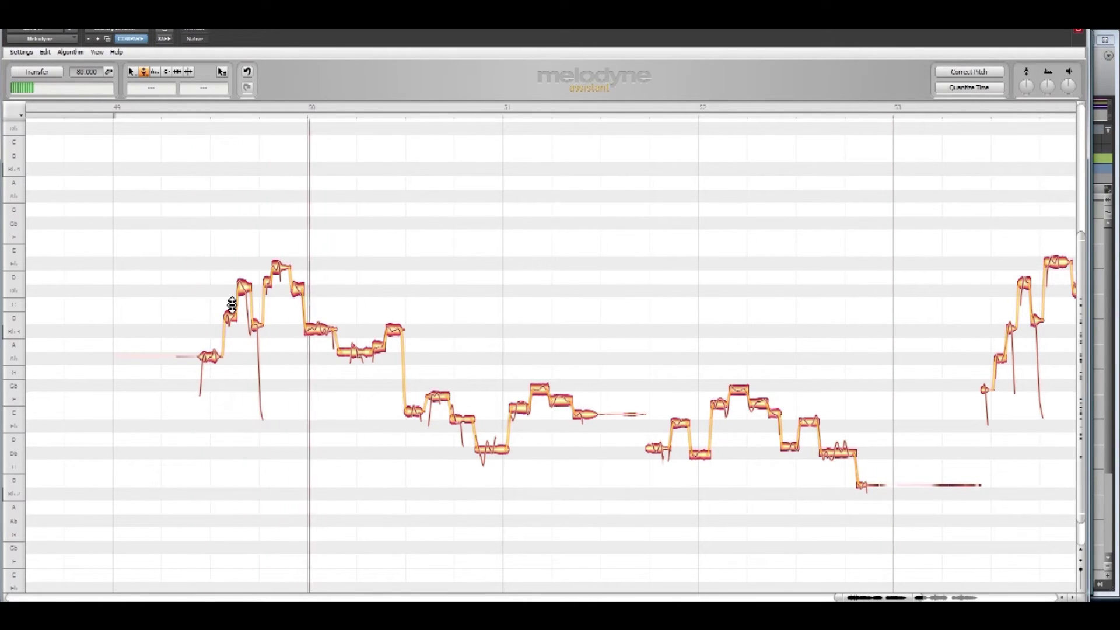
key(space)
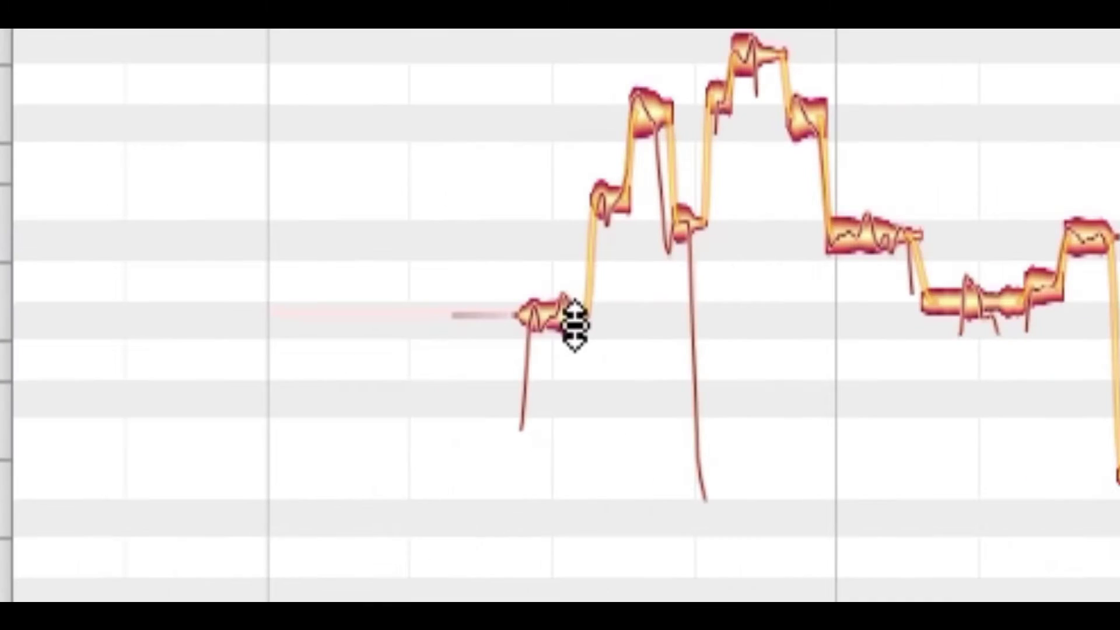
click(213, 355)
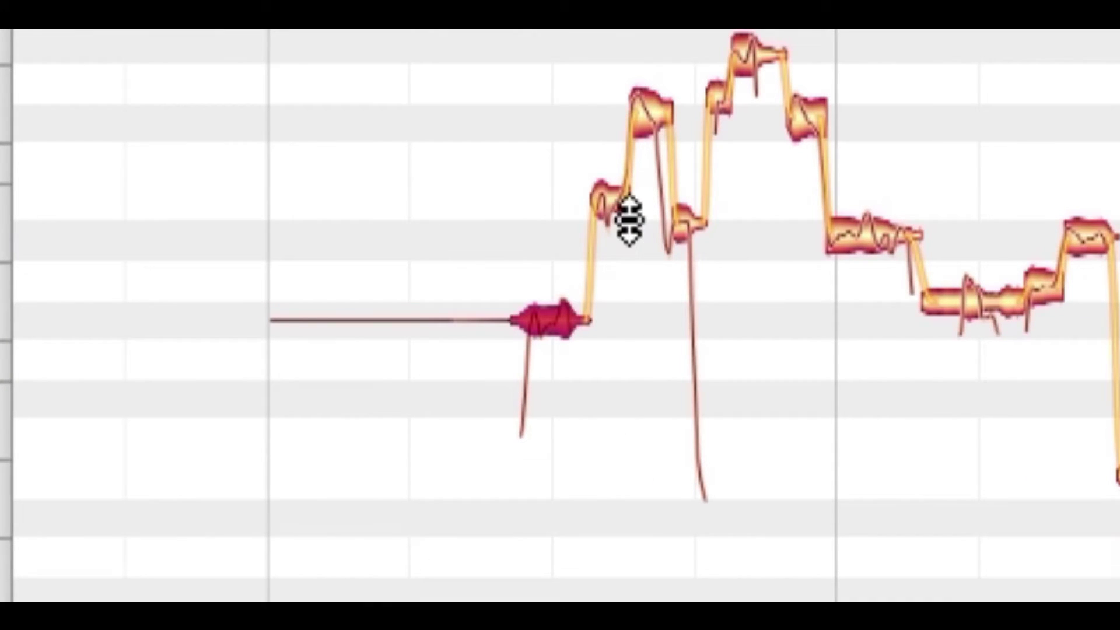
drag(497, 296, 556, 346)
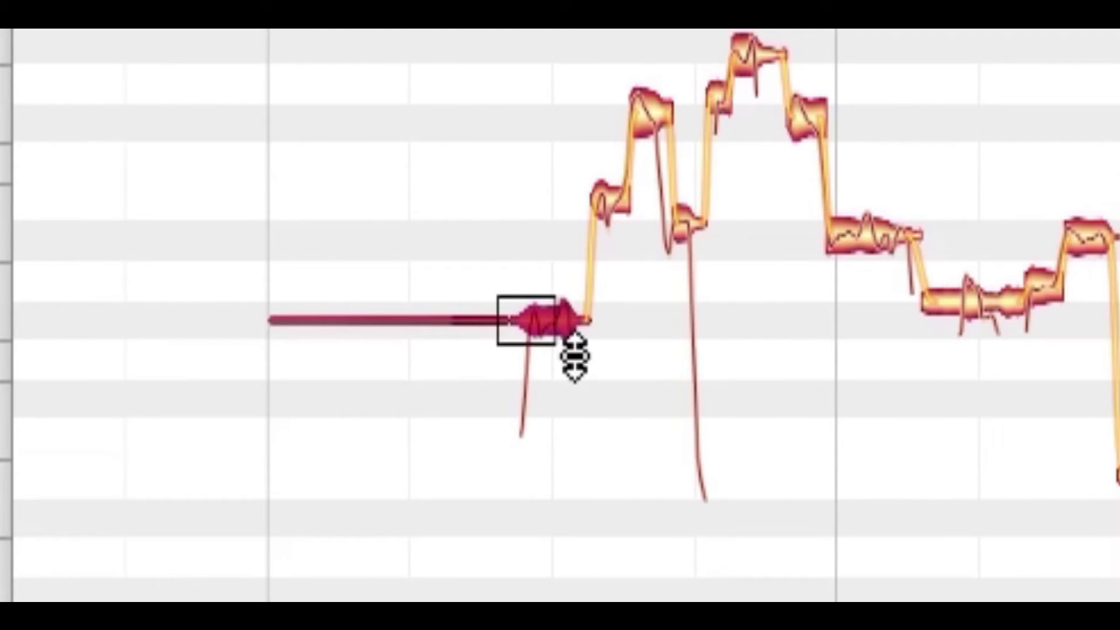
key(space)
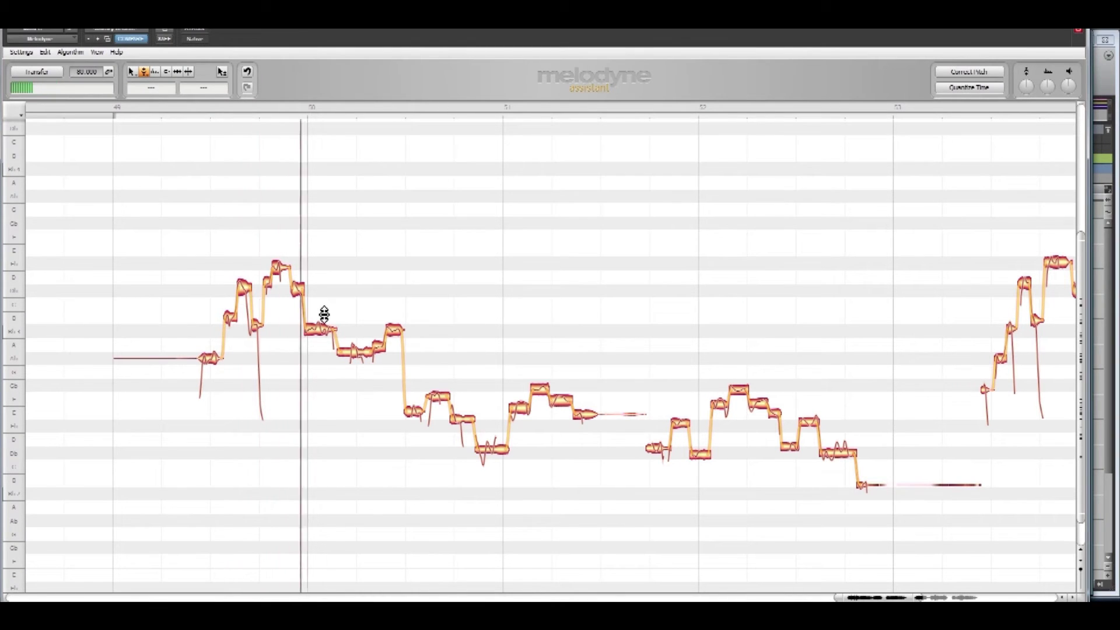
Step: Audition notes around bar 50 and raise the Db 3 note by about a semitone
click(313, 333)
click(227, 315)
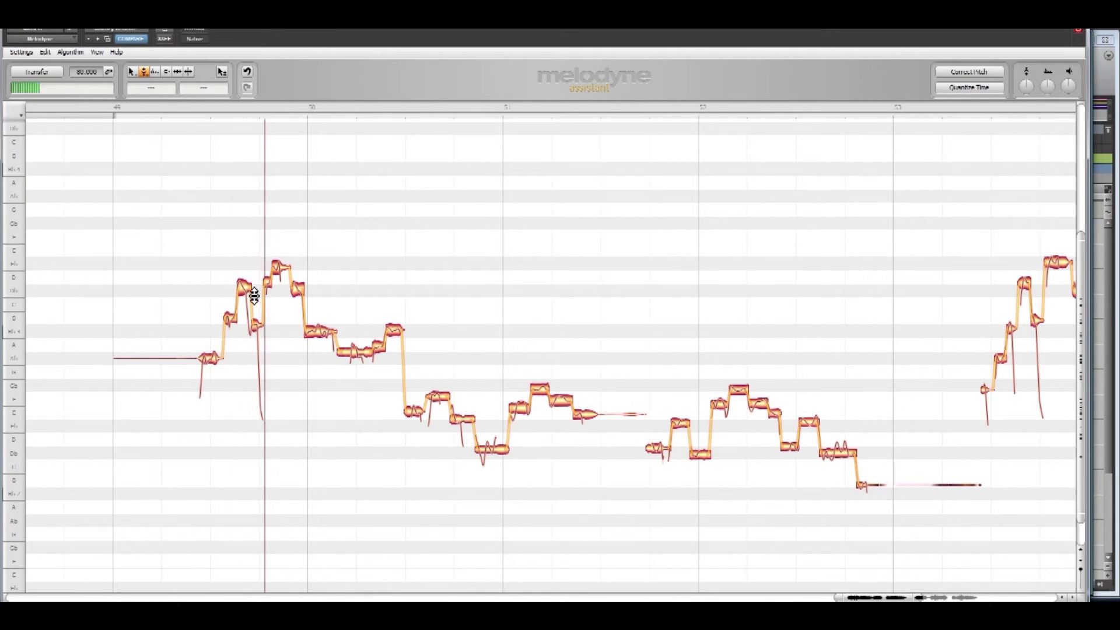
click(246, 292)
click(210, 315)
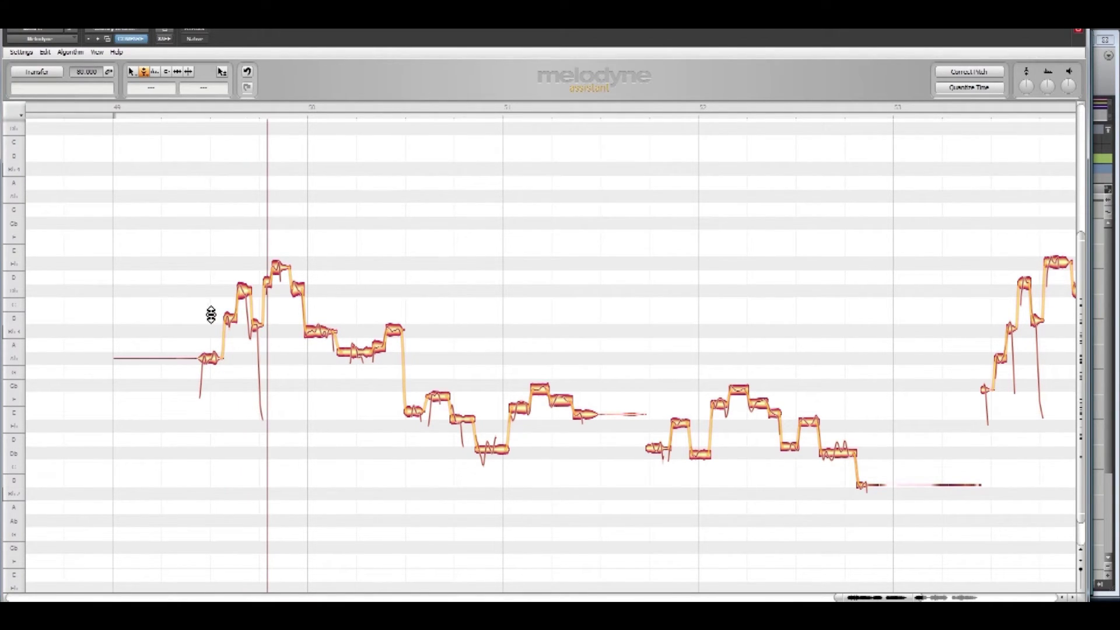
click(210, 305)
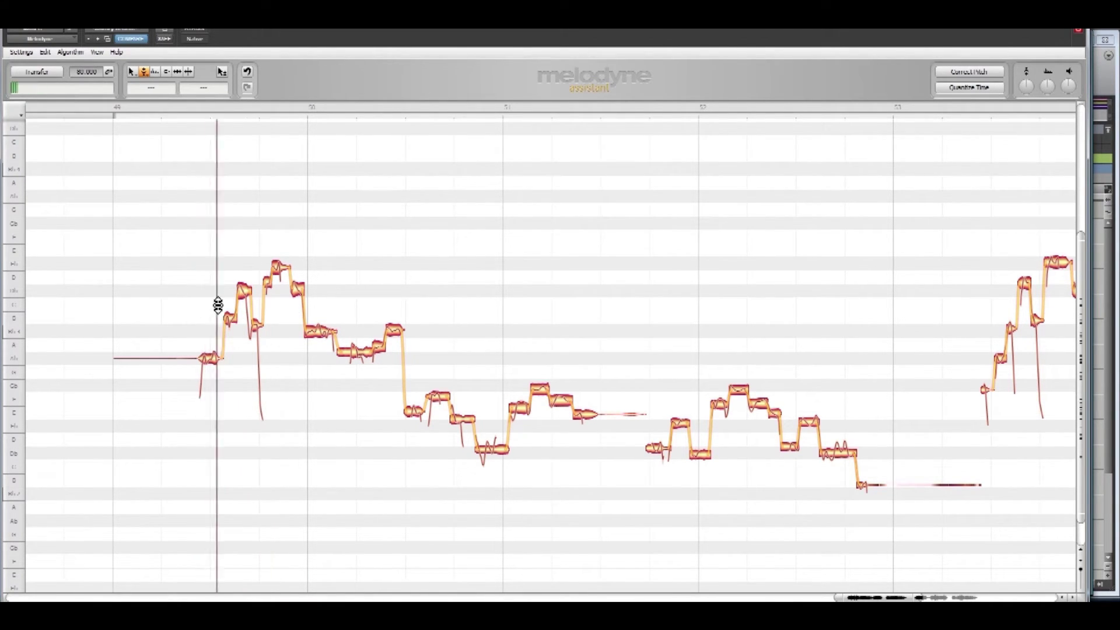
click(263, 330)
drag(263, 330, 263, 318)
click(197, 303)
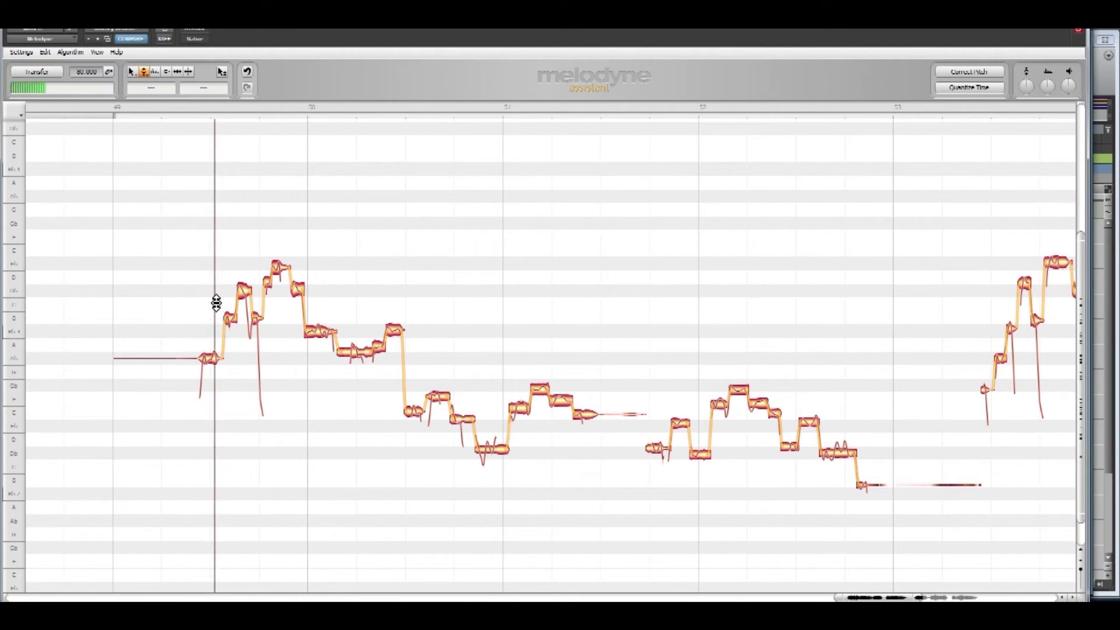
Step: Check the Eb 4 note, the phrase's peak, and the note after bar 50 during playback
click(271, 293)
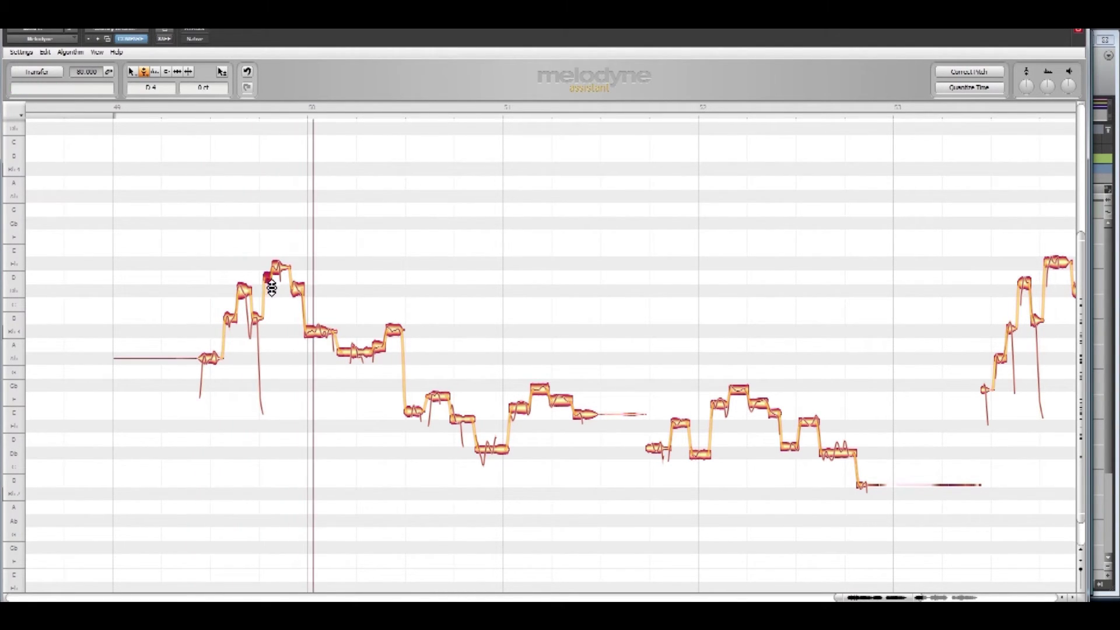
click(280, 265)
click(296, 290)
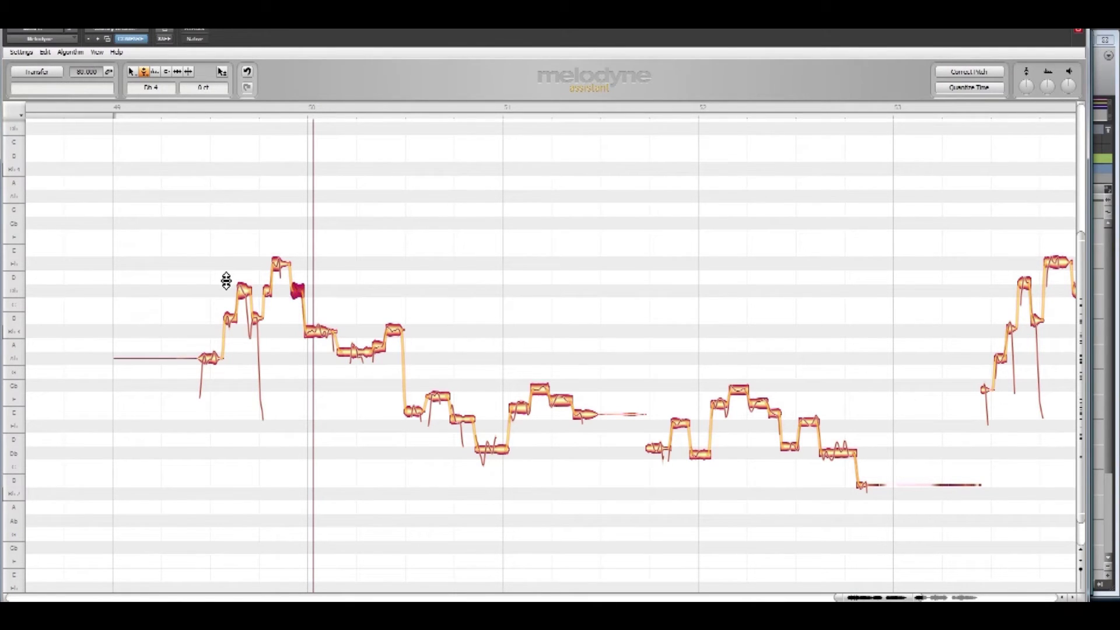
click(229, 278)
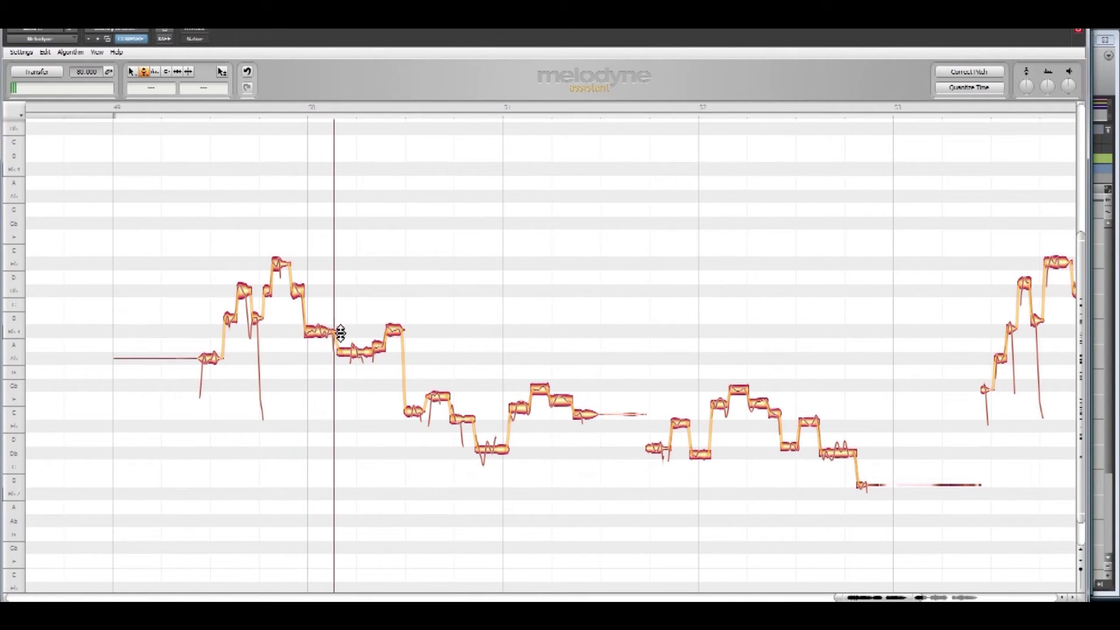
click(323, 332)
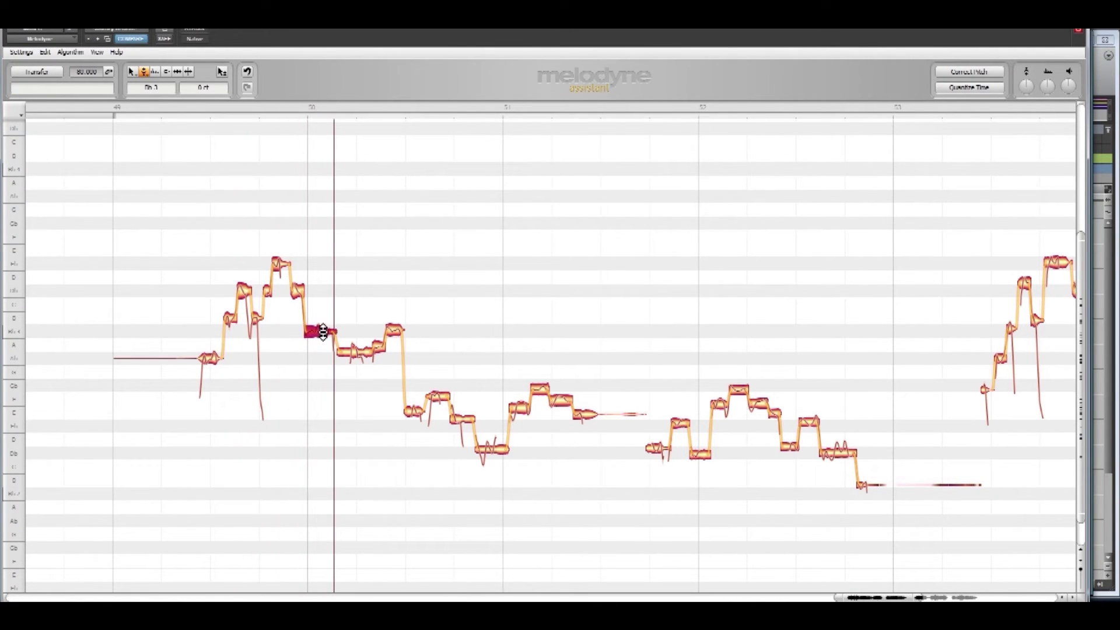
click(206, 325)
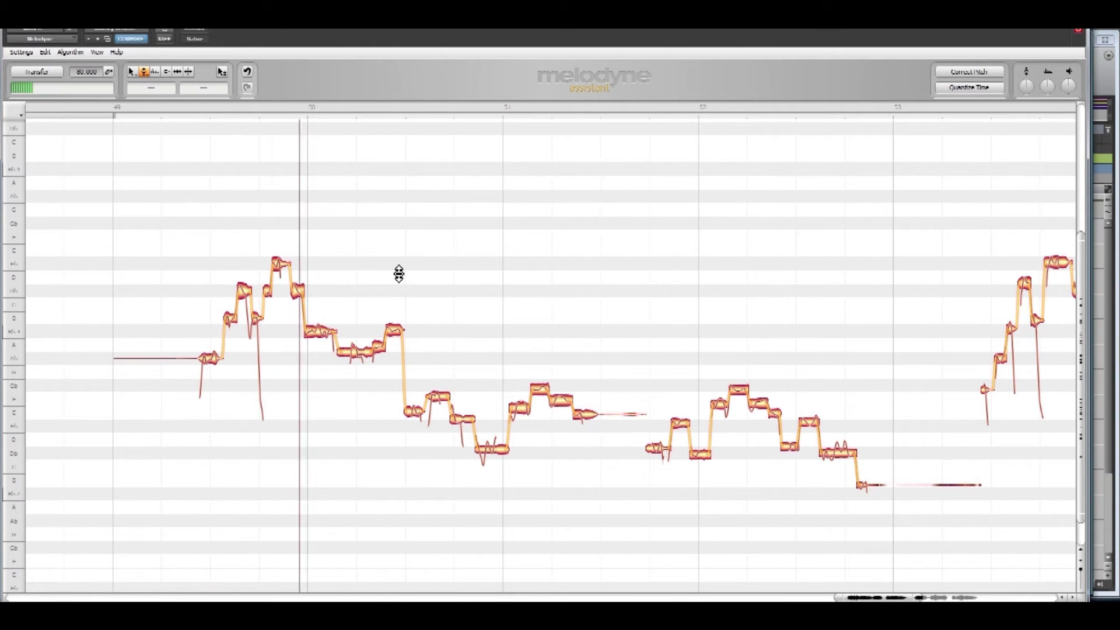
key(space)
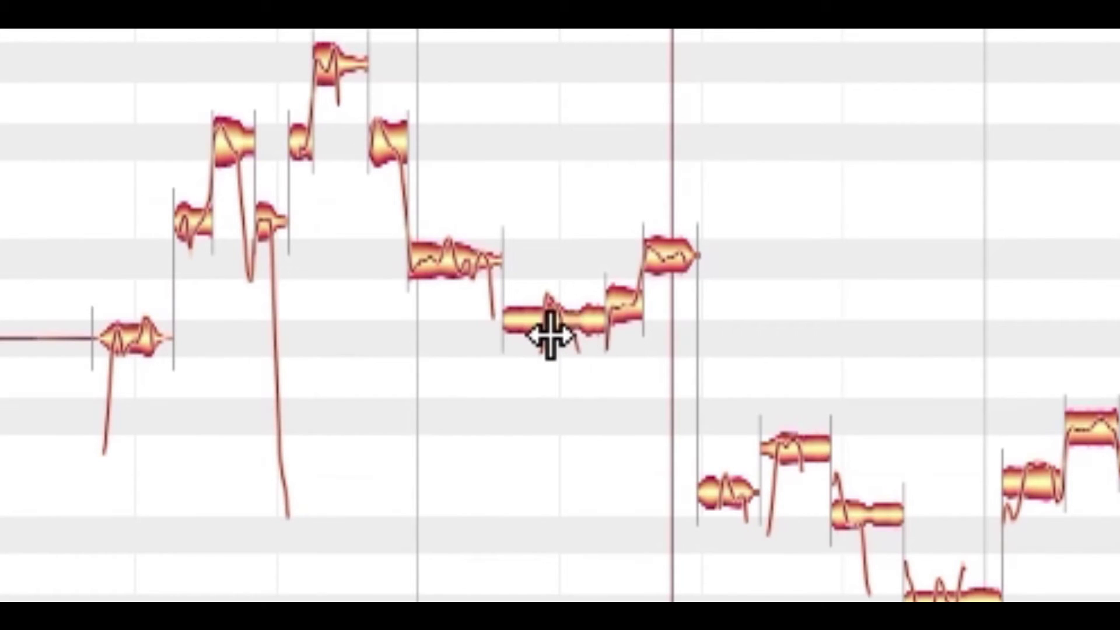
Step: Split the low note in the middle of the phrase where its pitch rises
click(550, 334)
double_click(547, 334)
click(575, 336)
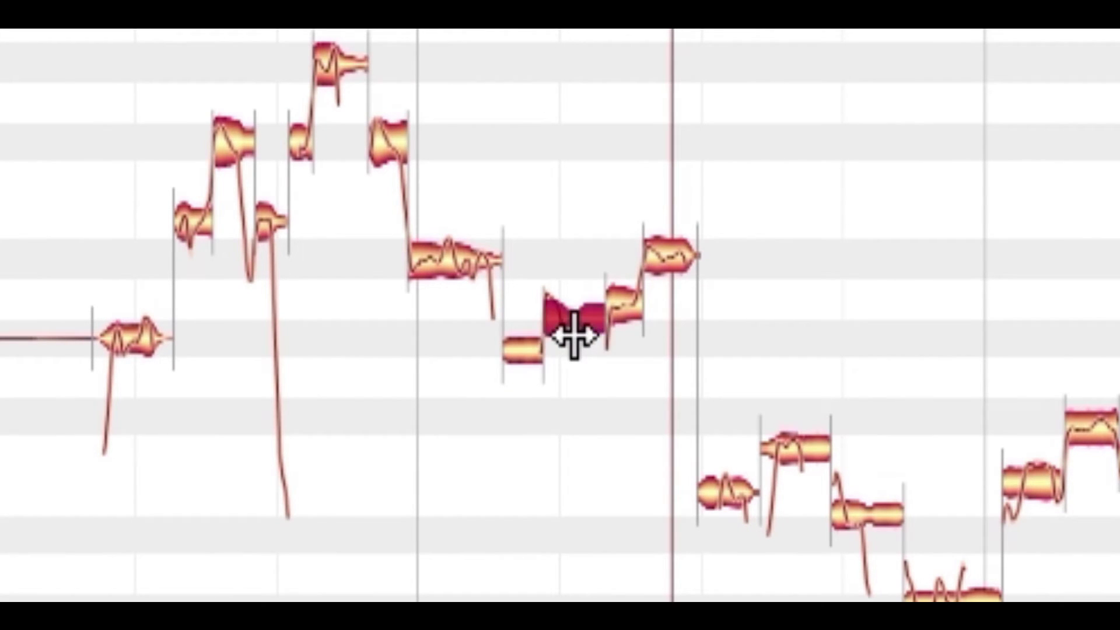
click(653, 327)
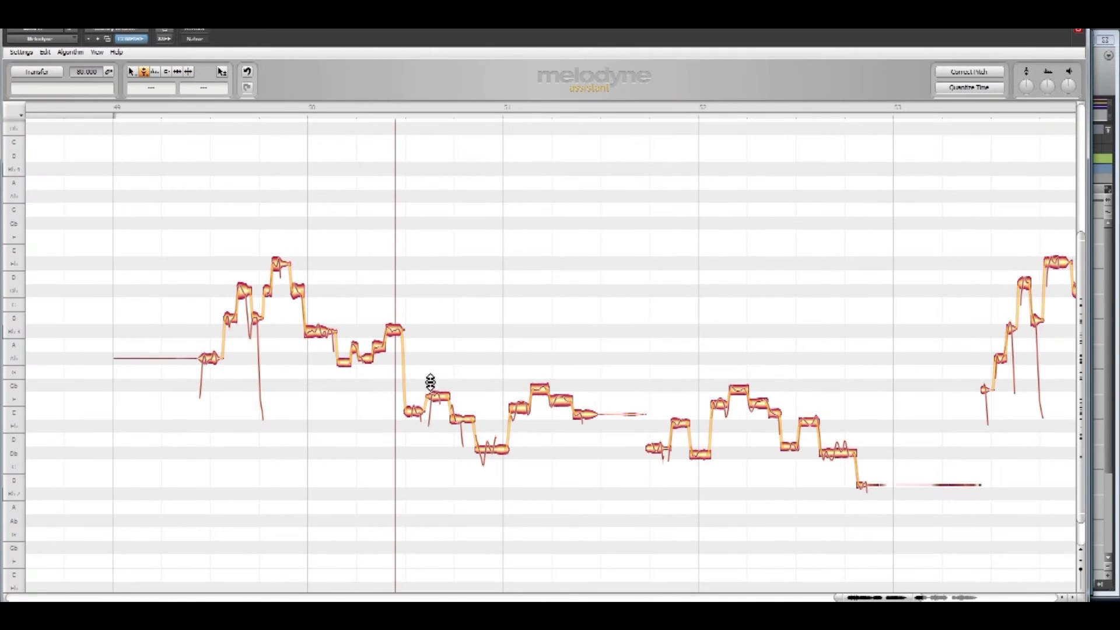
Step: Lower the middle note to a flatter pitch, auditioning it against its neighbouring notes
click(340, 357)
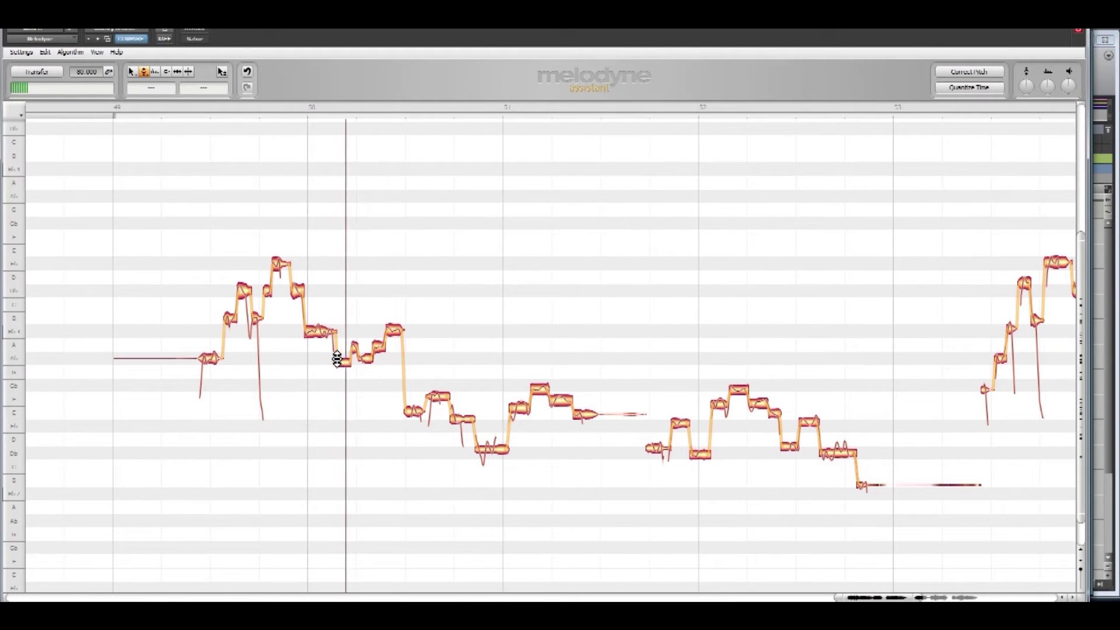
click(352, 366)
click(372, 365)
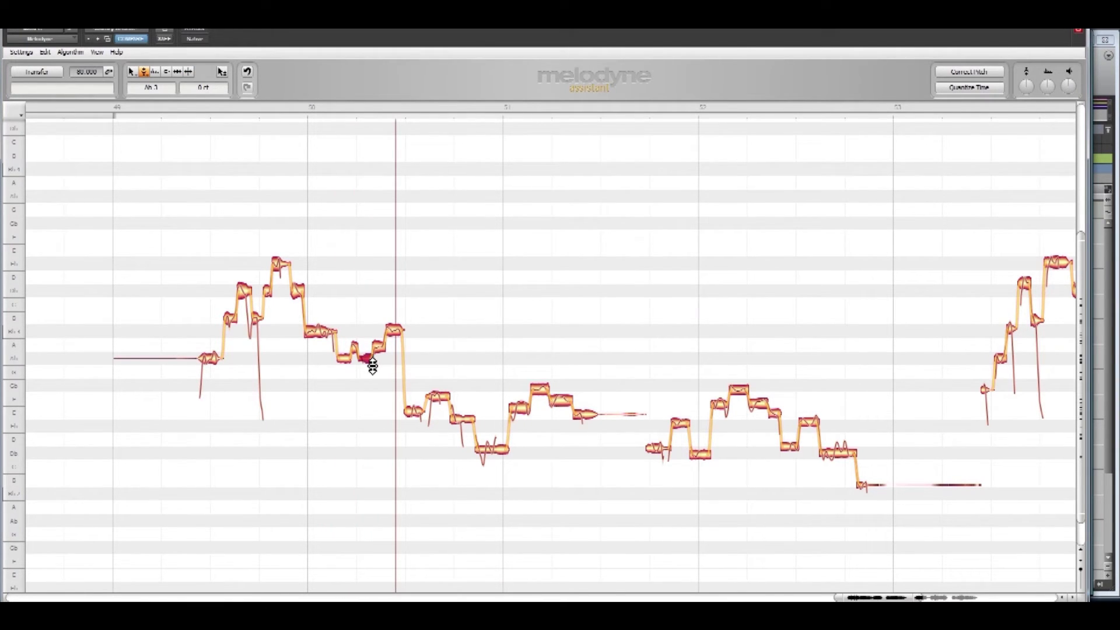
click(343, 356)
drag(360, 350, 360, 360)
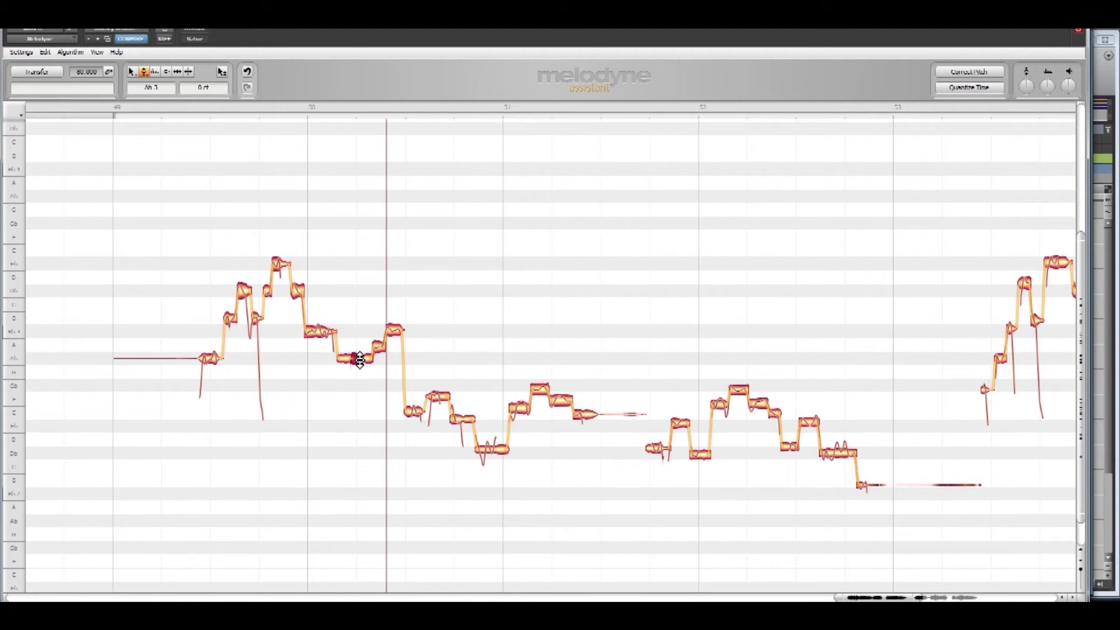
click(335, 356)
click(395, 341)
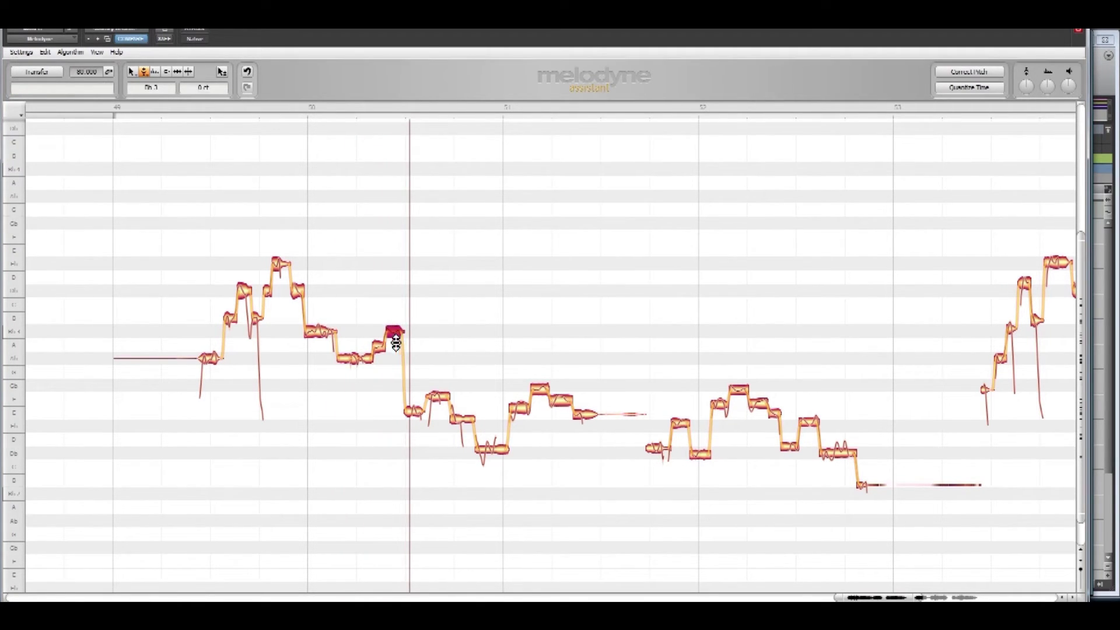
click(379, 345)
click(328, 368)
key(space)
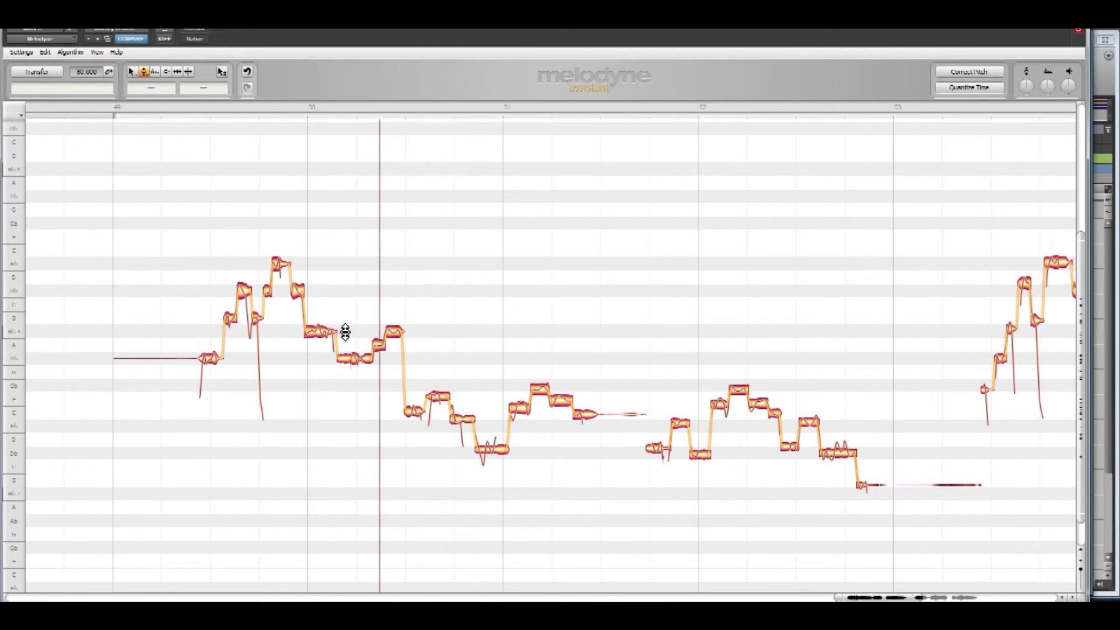
Step: Snap a low note to the centre of its pitch and audition the correction
click(213, 309)
key(space)
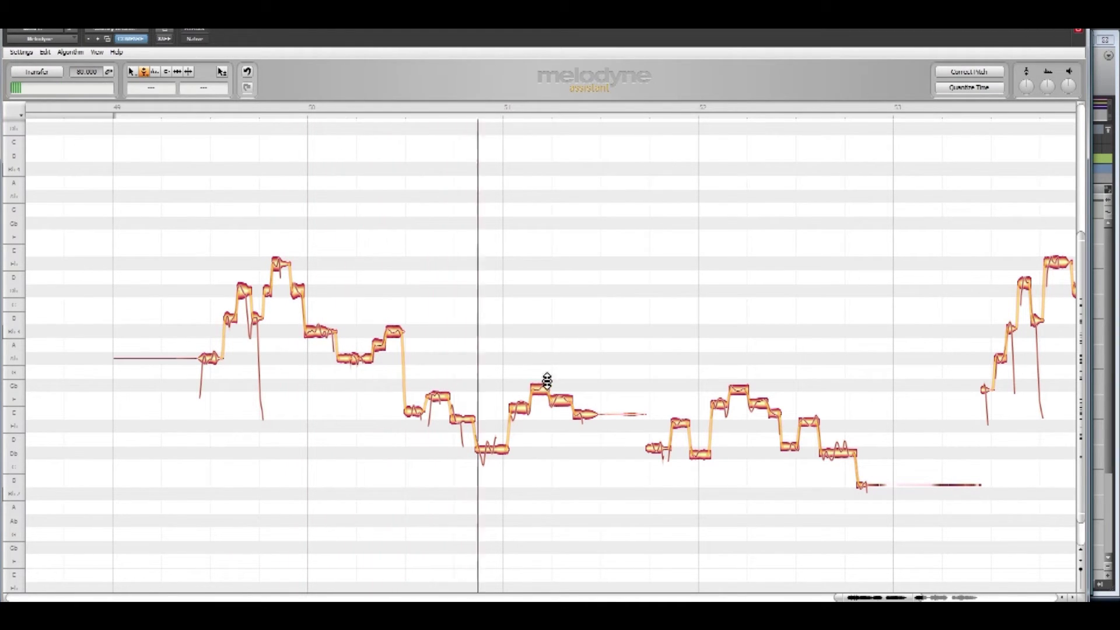
key(space)
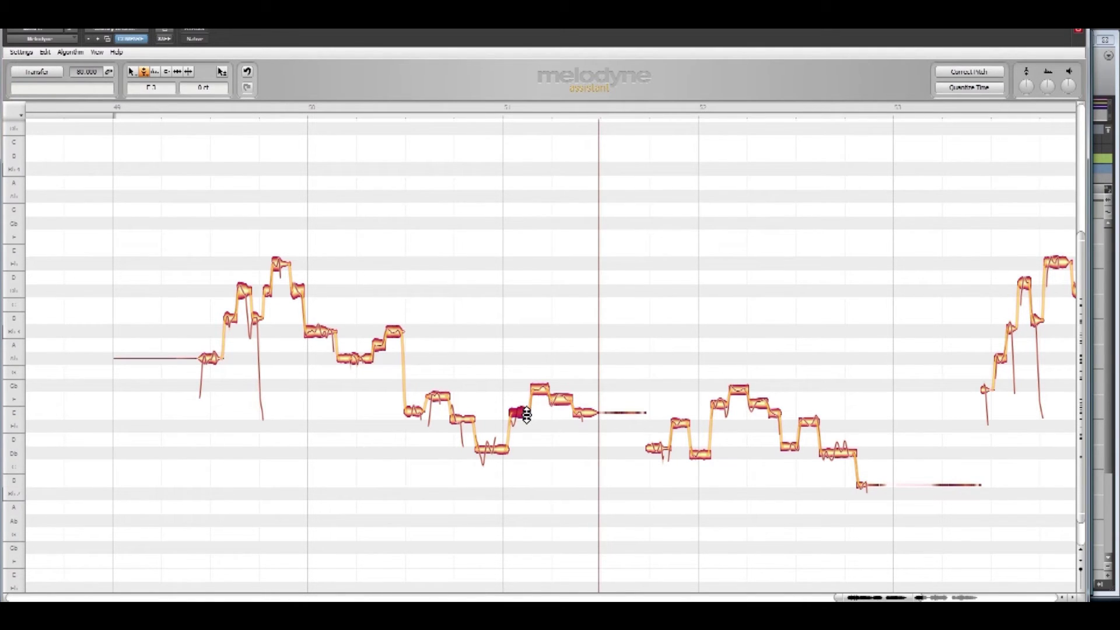
double_click(466, 419)
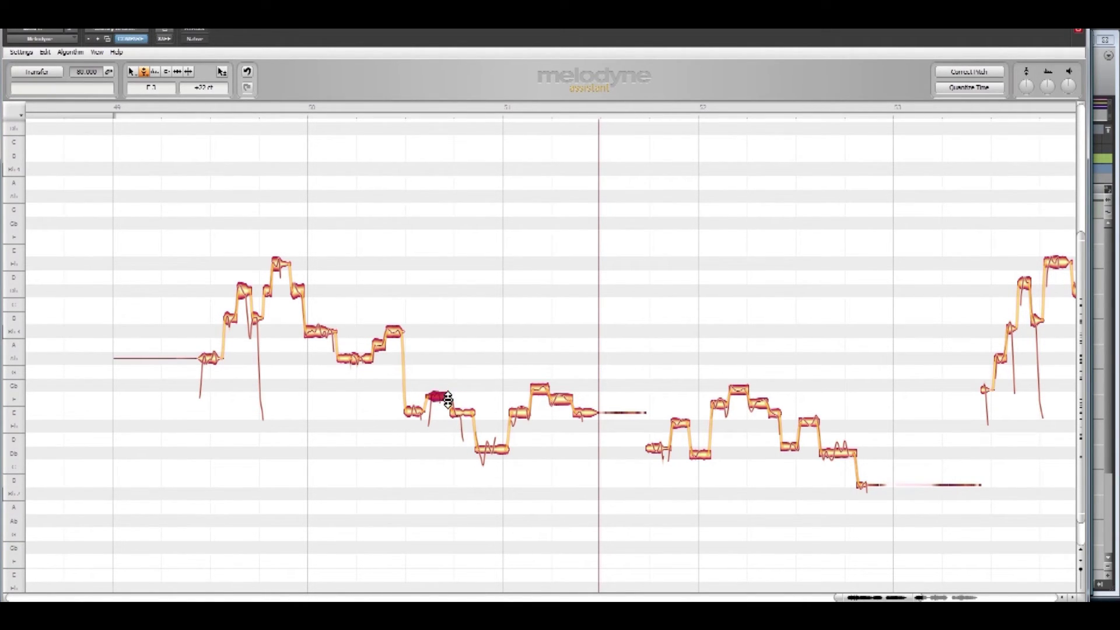
key(space)
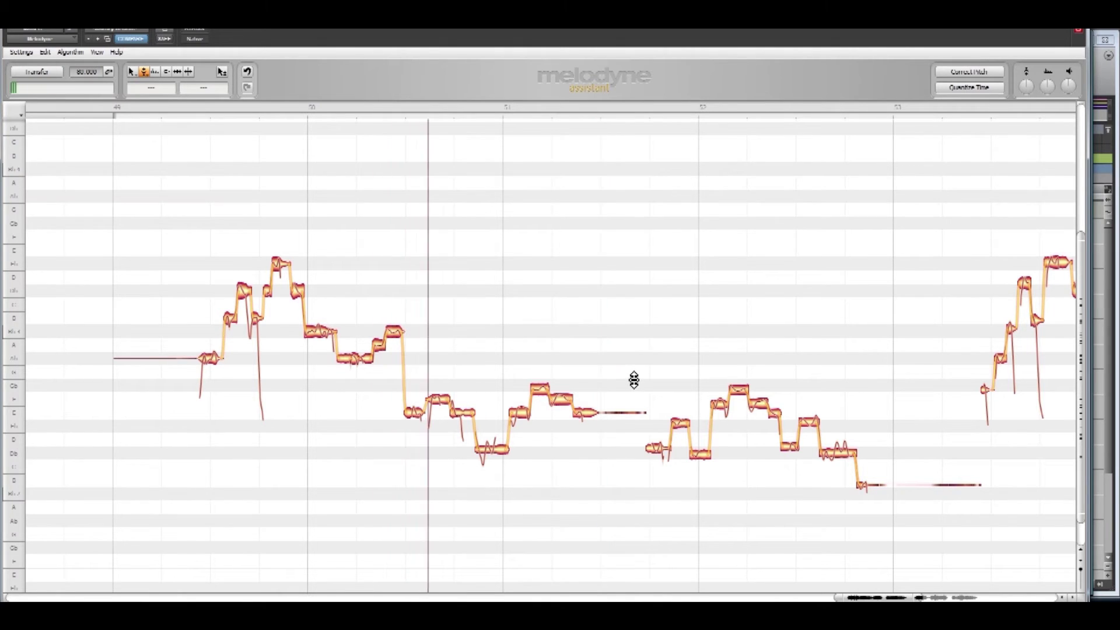
key(space)
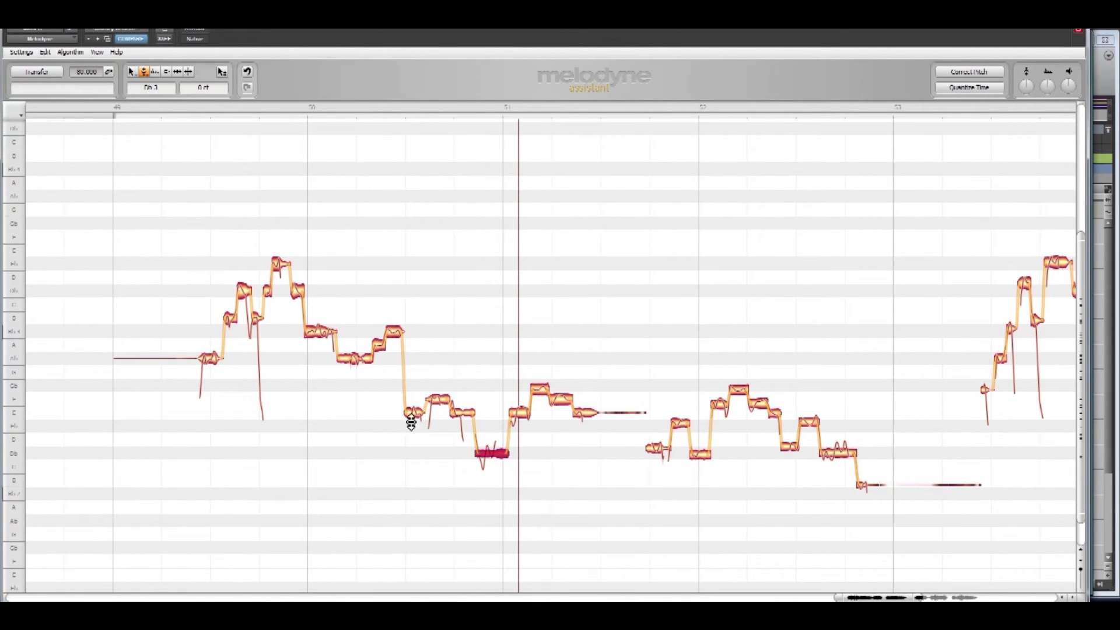
key(space)
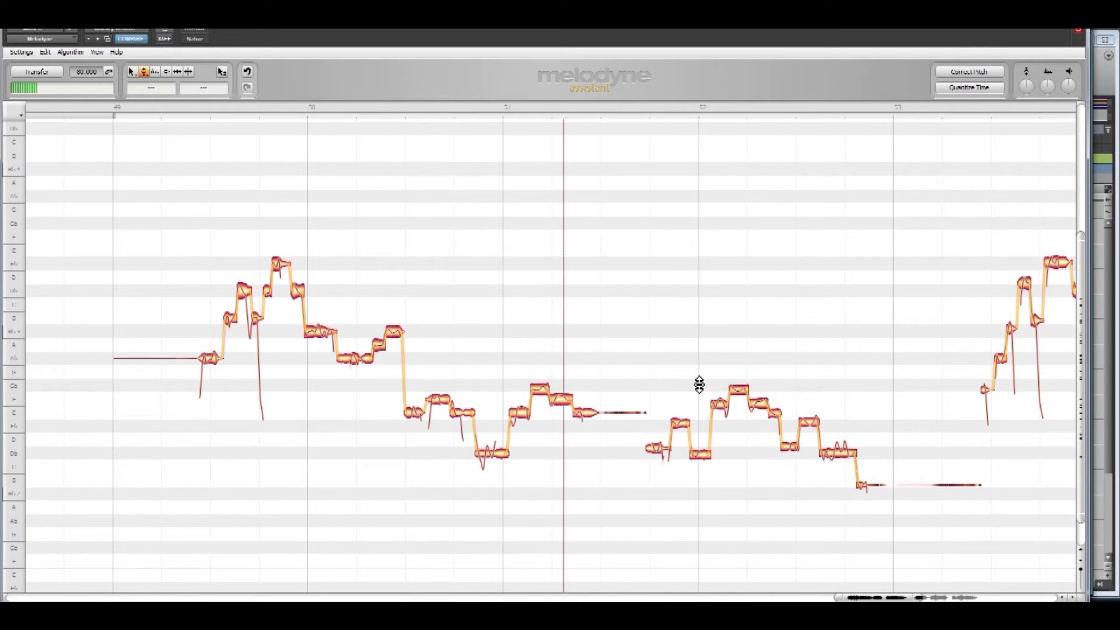
key(space)
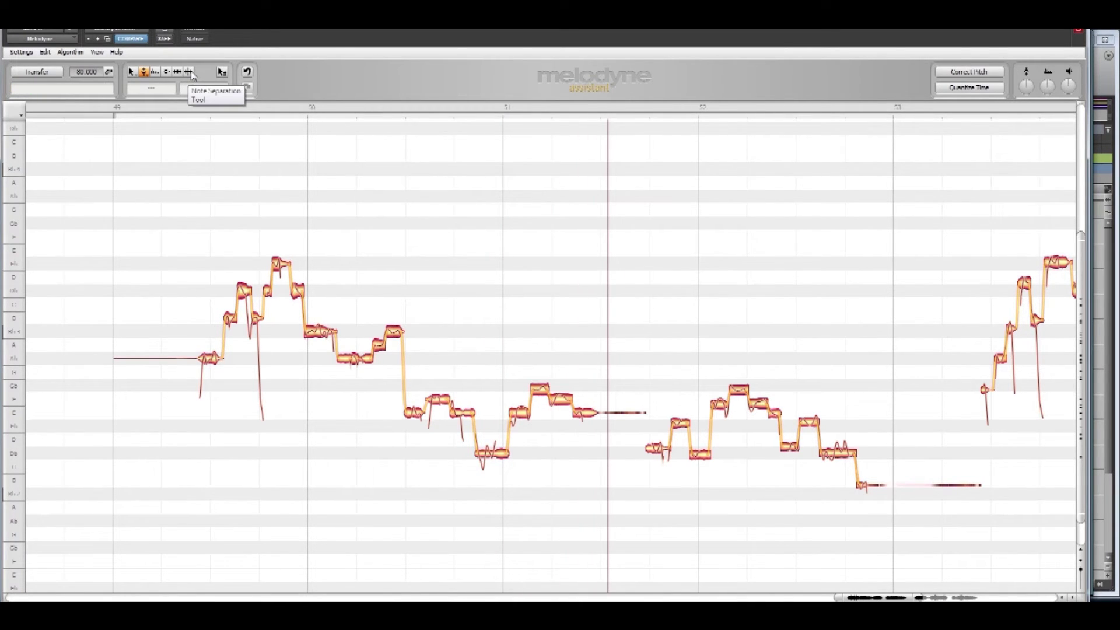
Step: Split a low note in two with the Note Separation tool and audition the pieces
click(190, 72)
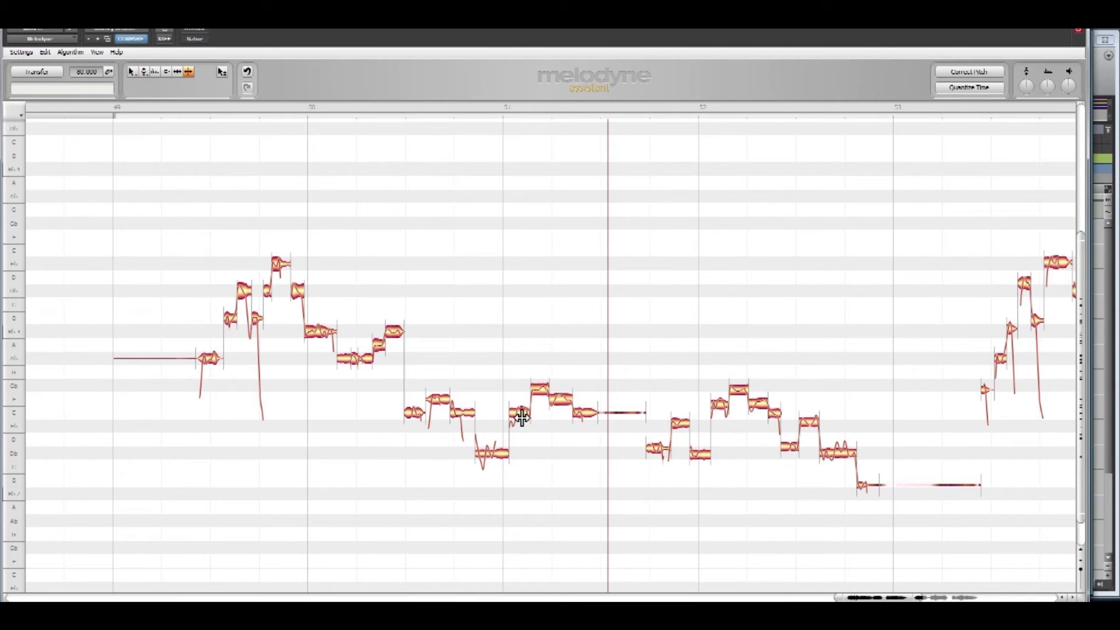
double_click(521, 419)
click(145, 72)
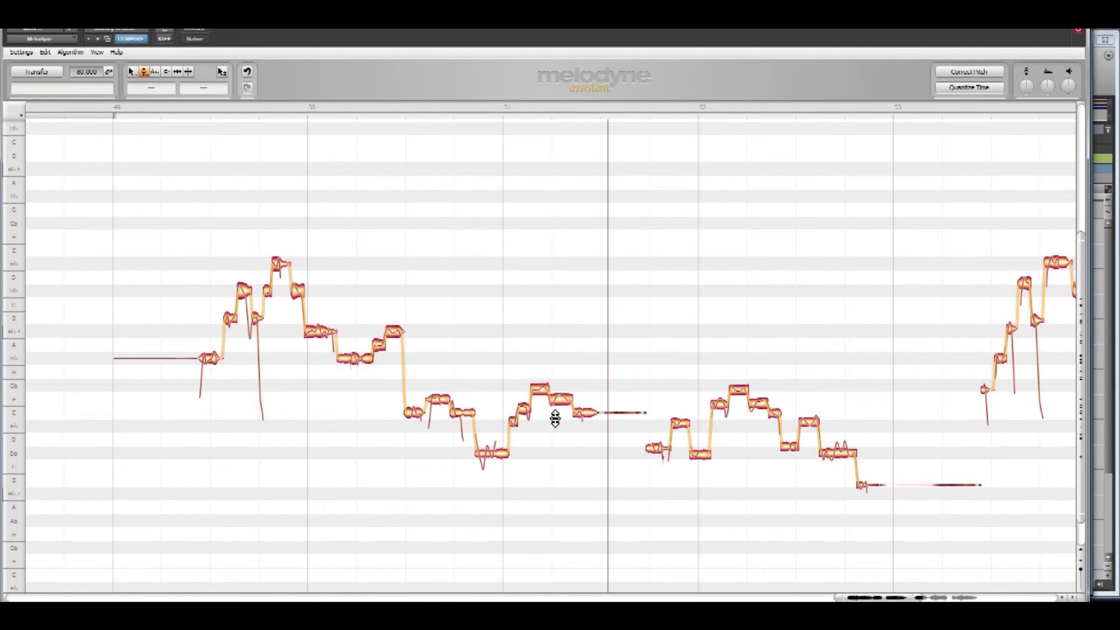
click(516, 419)
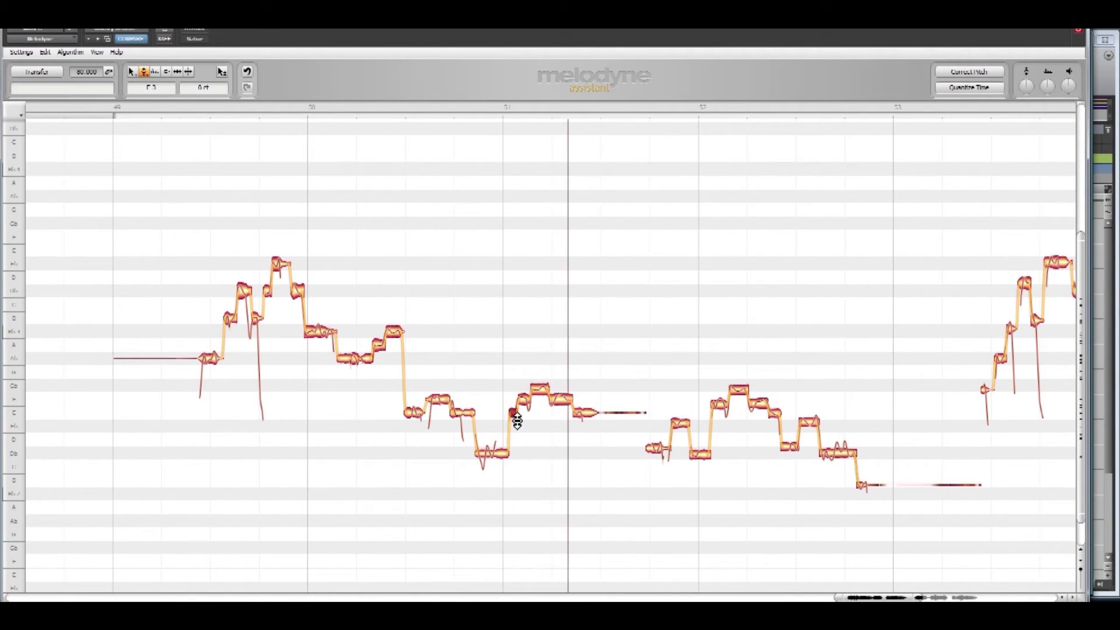
click(462, 419)
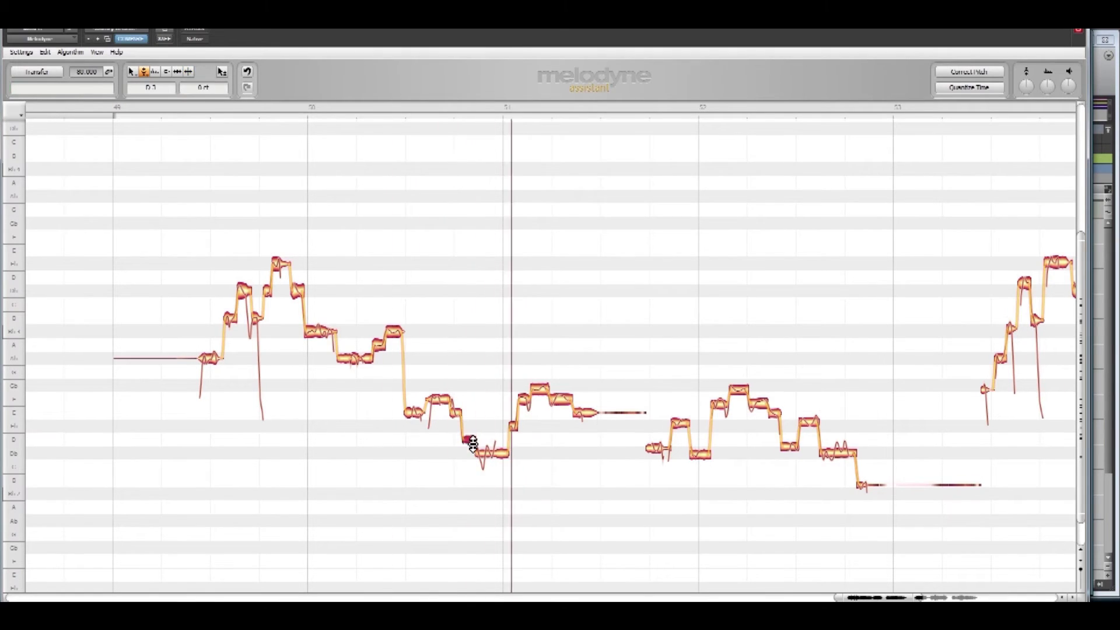
Step: Snap two notes onto their semitones and lower the final long note to Db 2
click(681, 426)
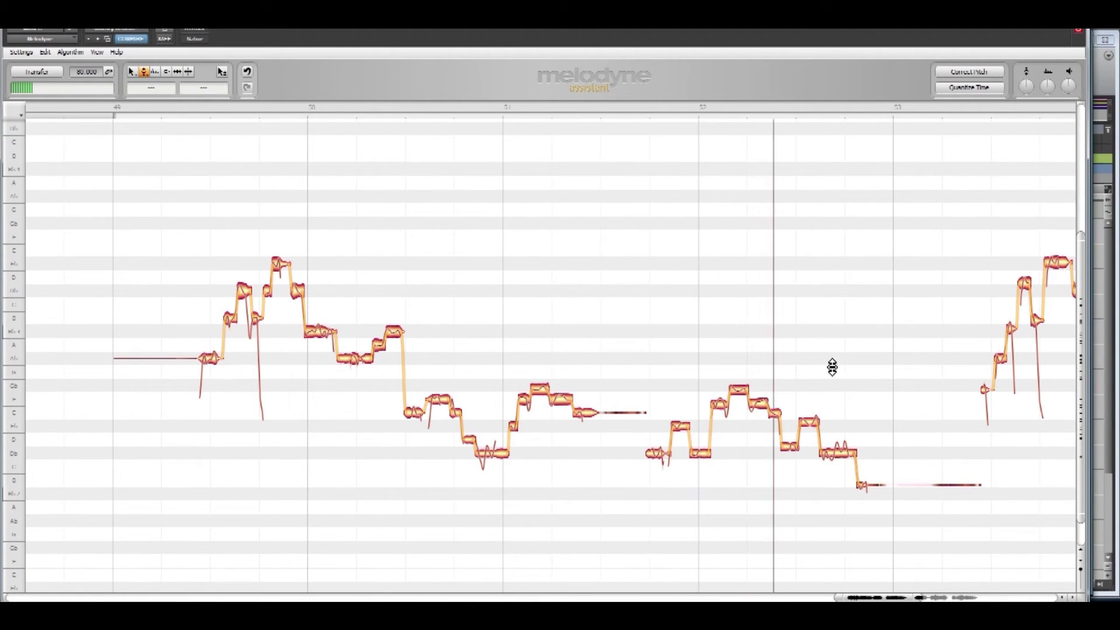
click(721, 400)
click(762, 404)
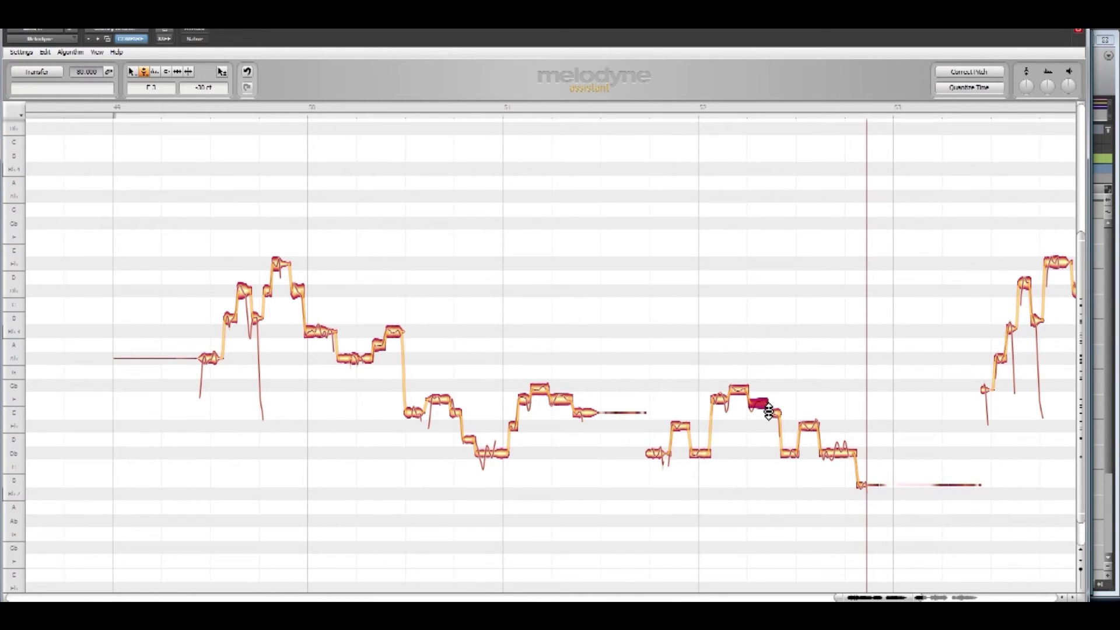
double_click(767, 411)
click(745, 399)
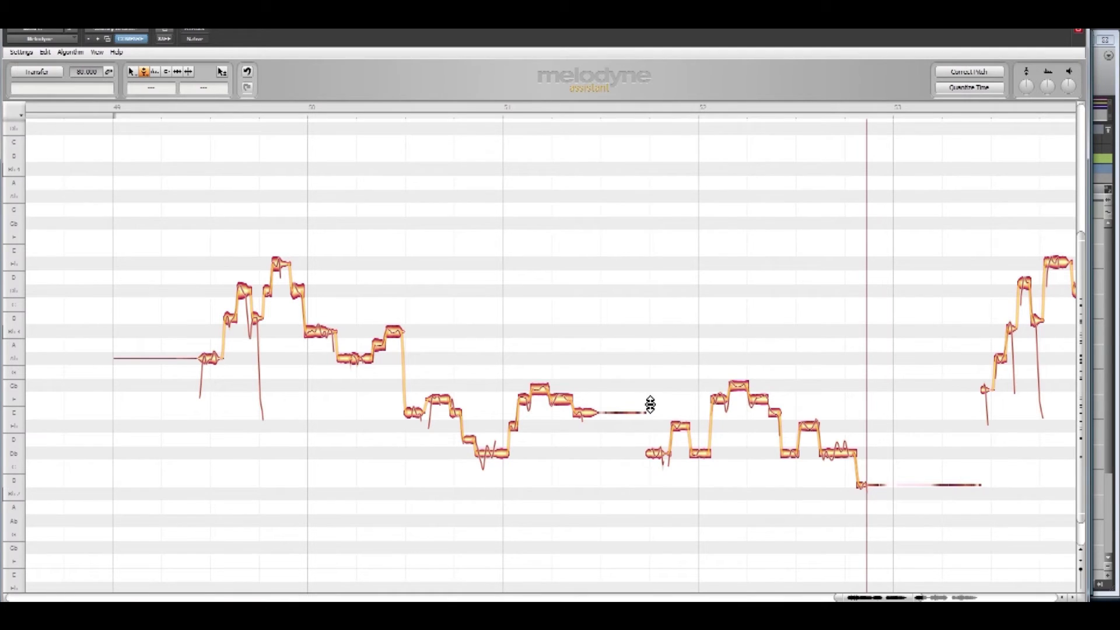
double_click(860, 483)
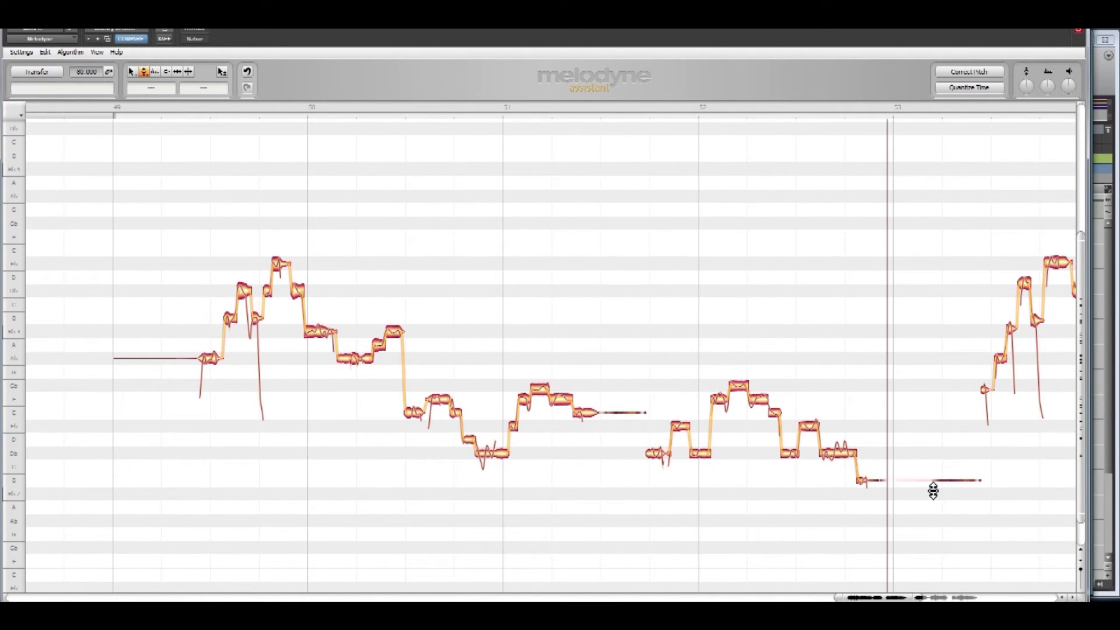
drag(869, 483, 869, 494)
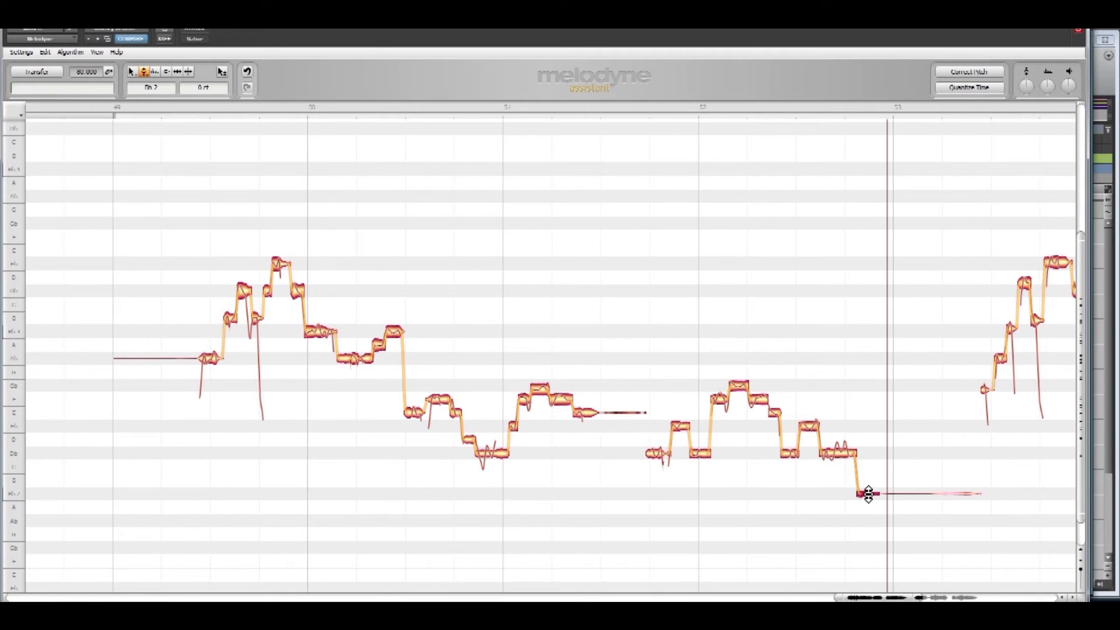
double_click(778, 467)
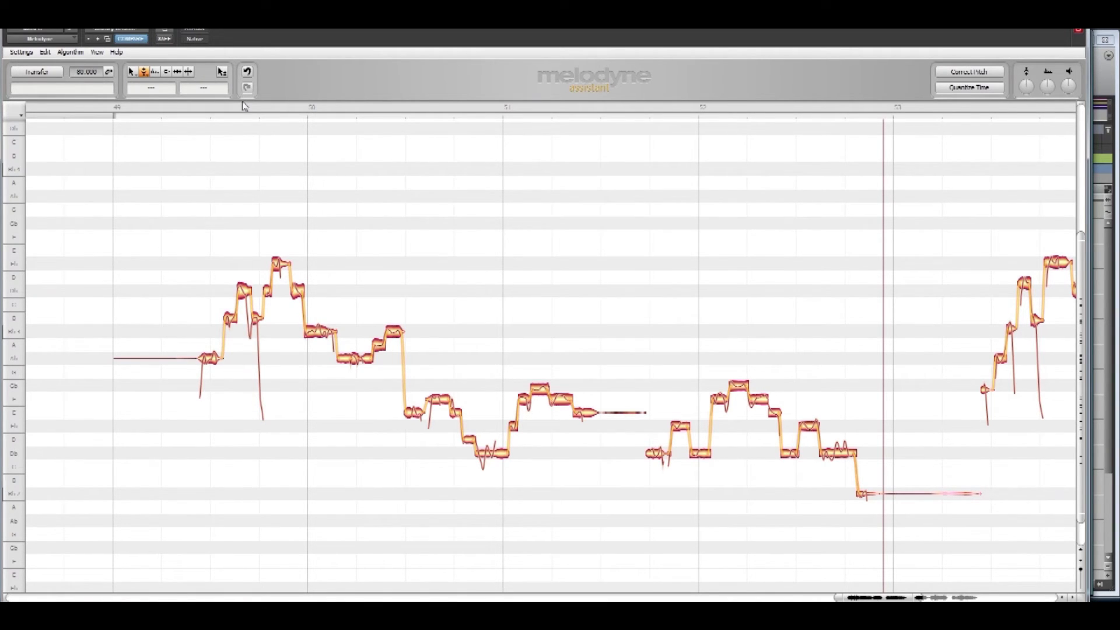
click(189, 71)
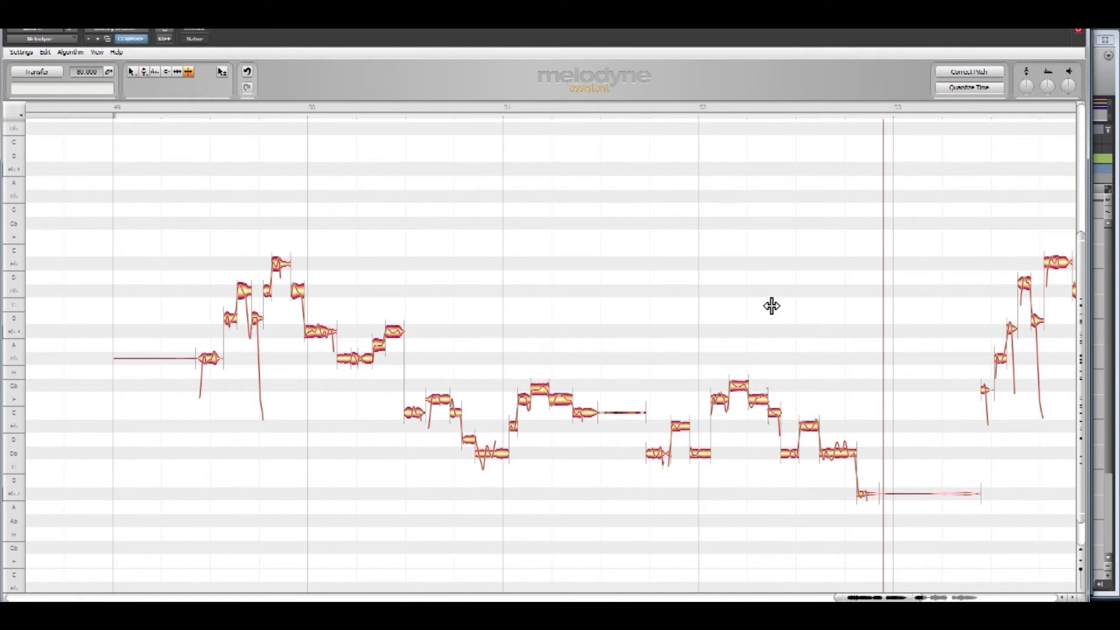
right_click(622, 421)
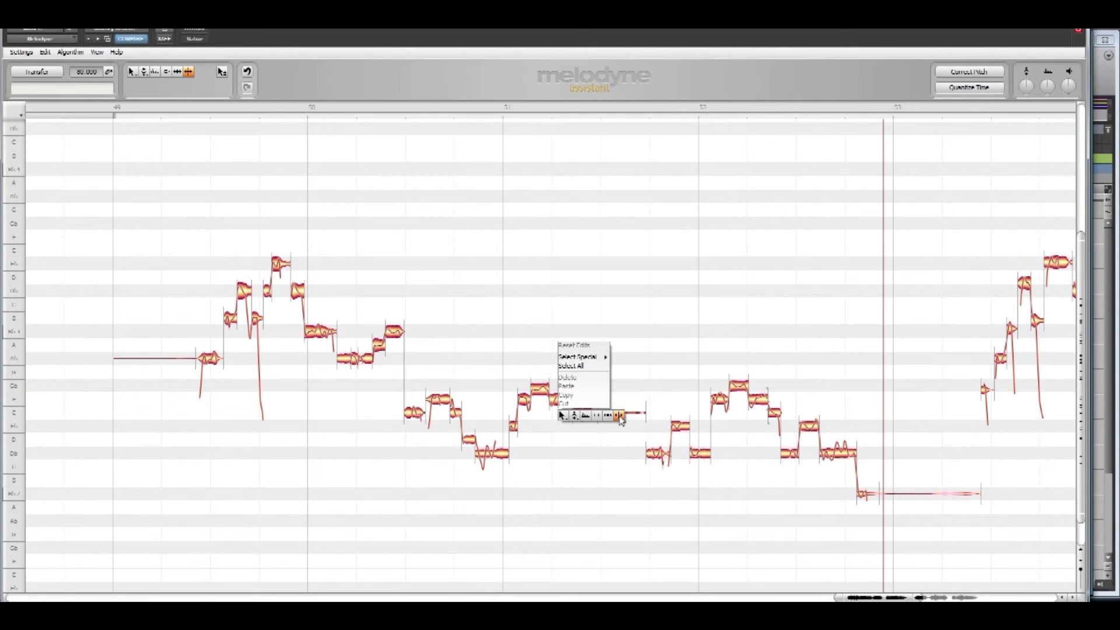
click(624, 416)
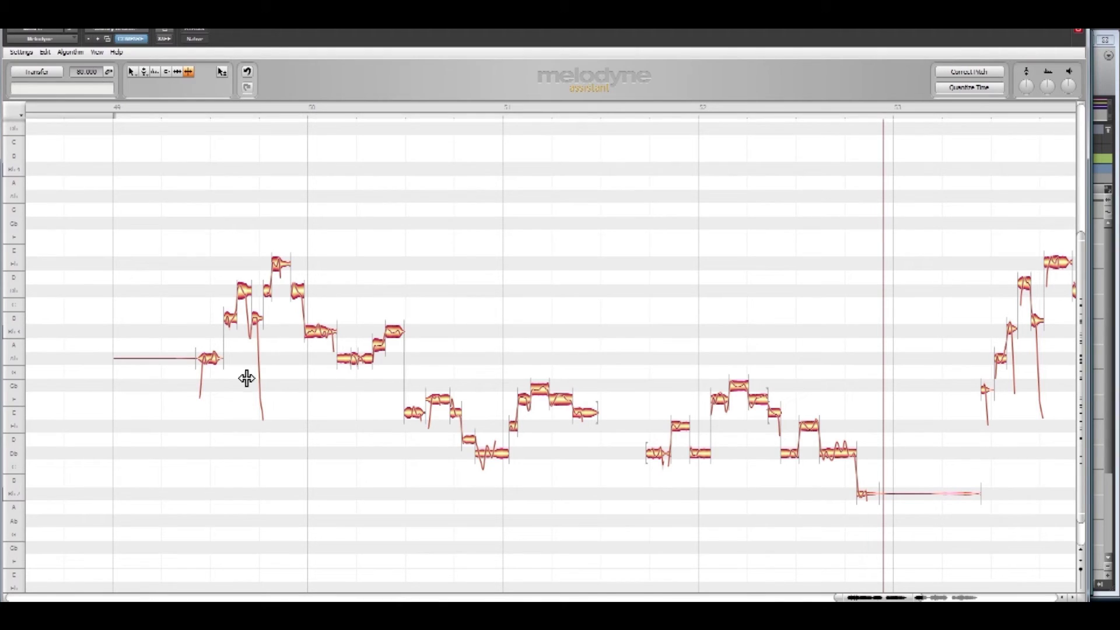
right_click(190, 362)
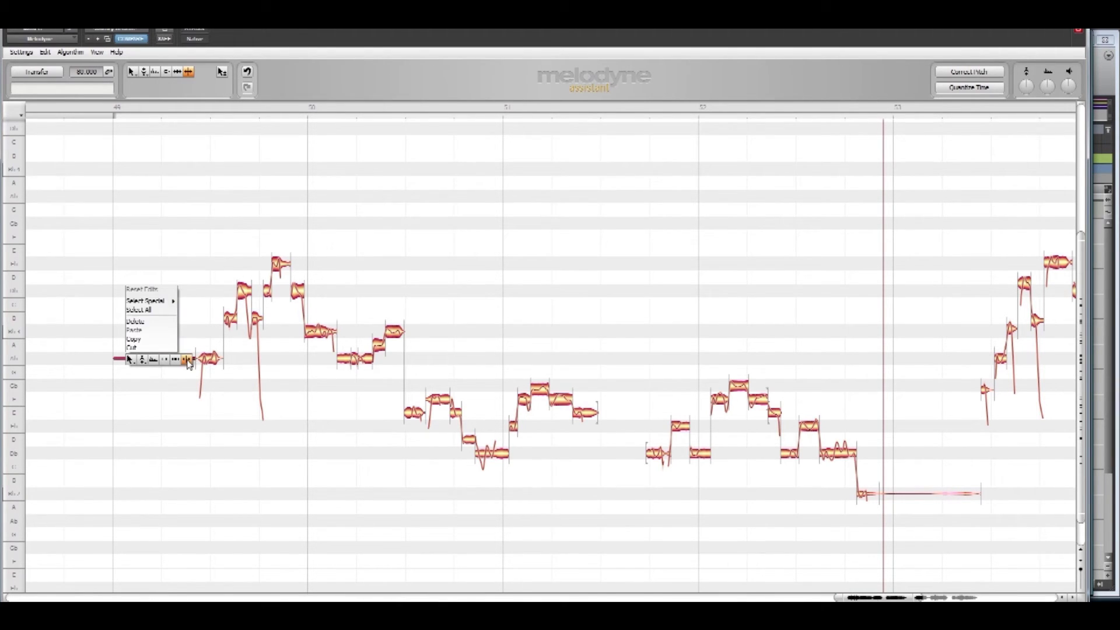
click(139, 322)
click(894, 496)
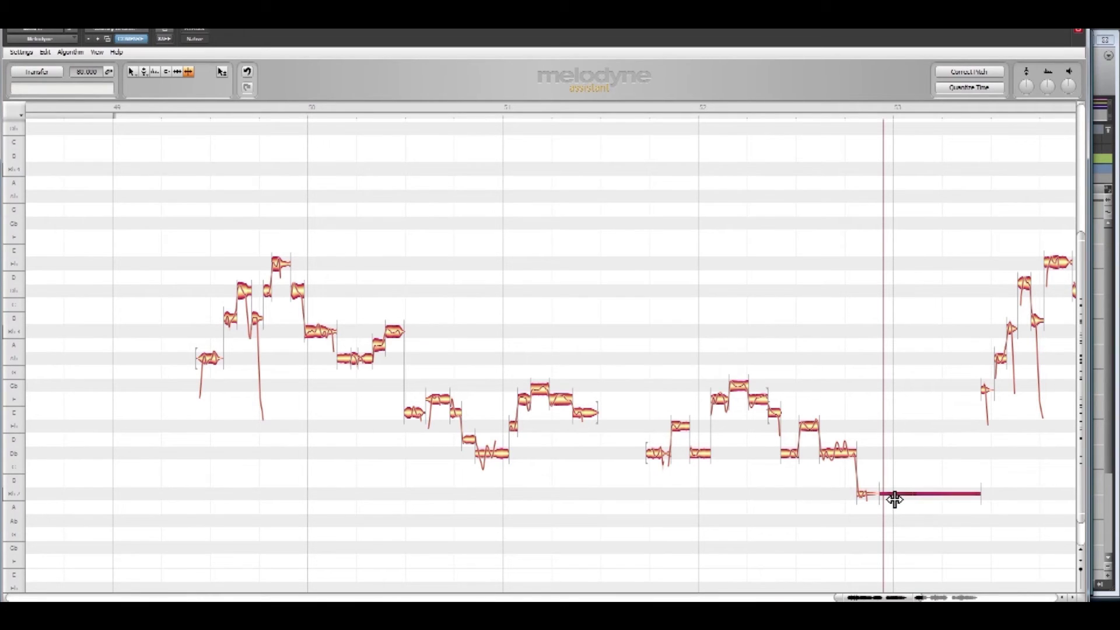
right_click(889, 495)
click(863, 461)
double_click(197, 333)
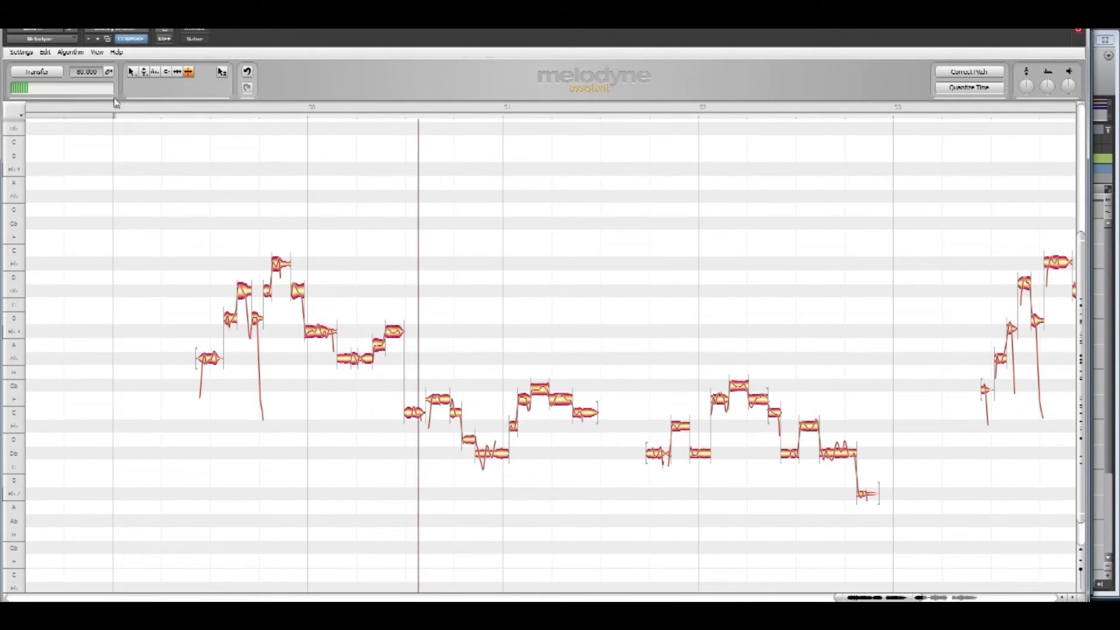
click(144, 72)
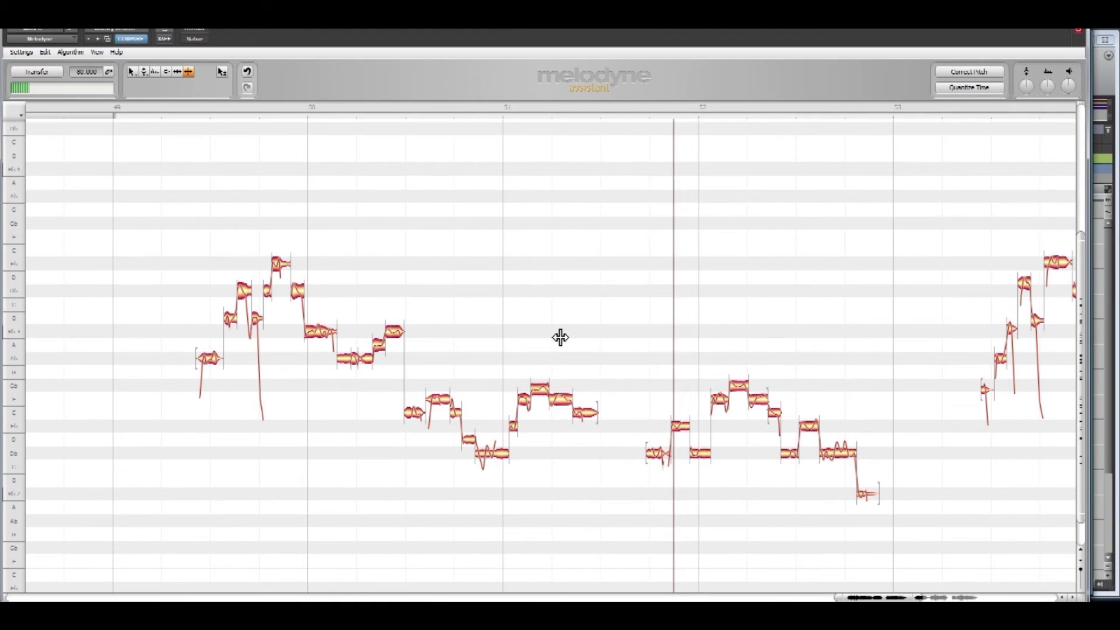
key(space)
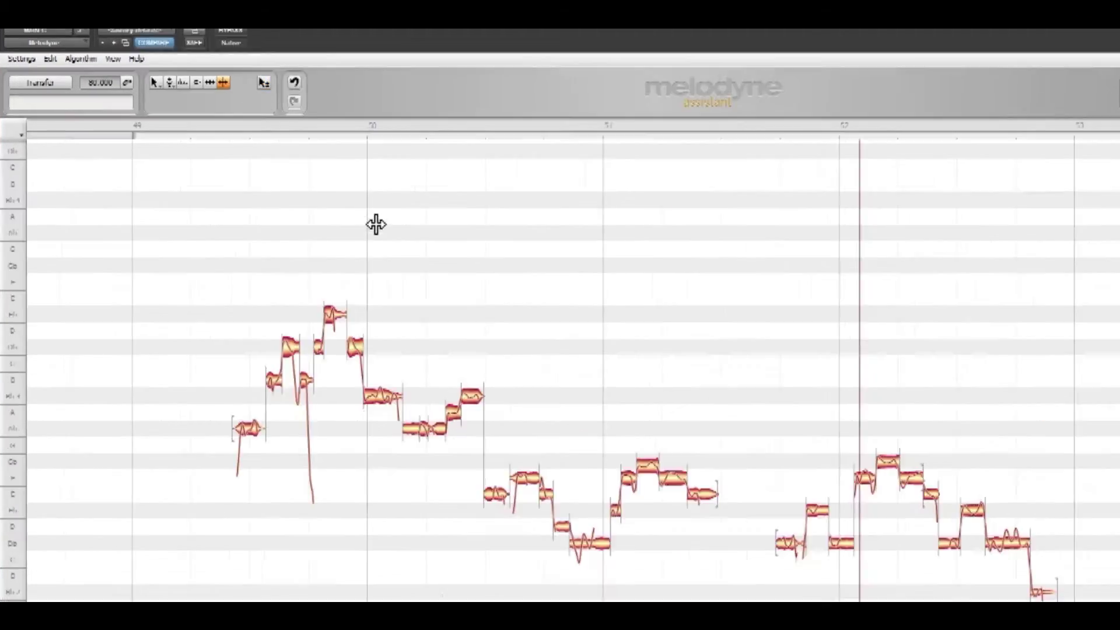
drag(143, 72, 150, 99)
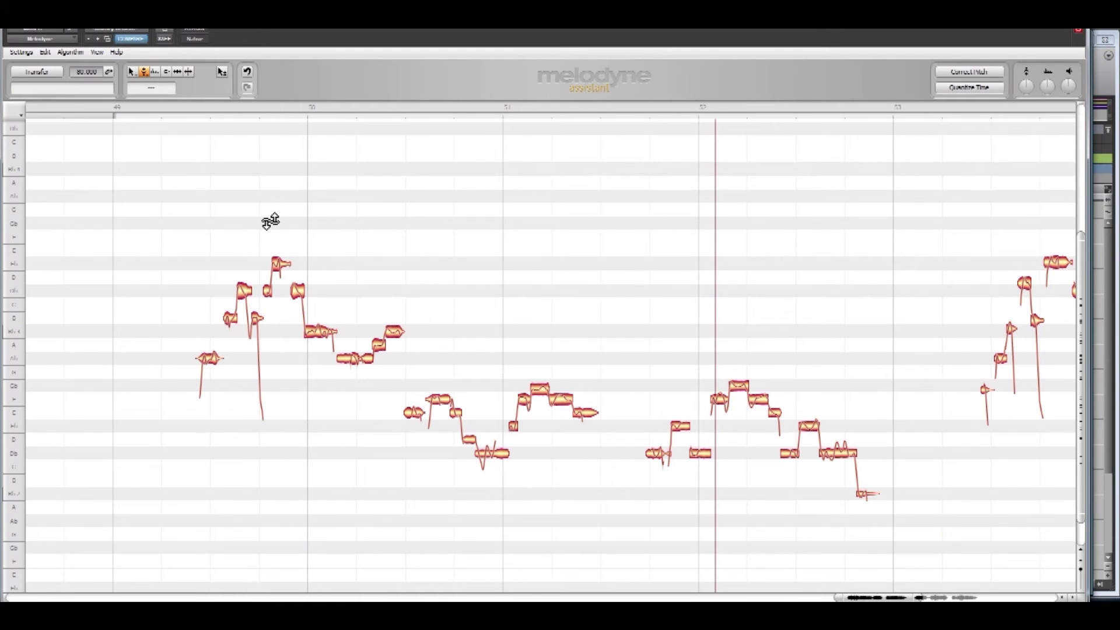
Step: Flatten pitch drift, then pitch modulation, across all notes in bars 49–52, and play the phrase
drag(169, 200, 881, 553)
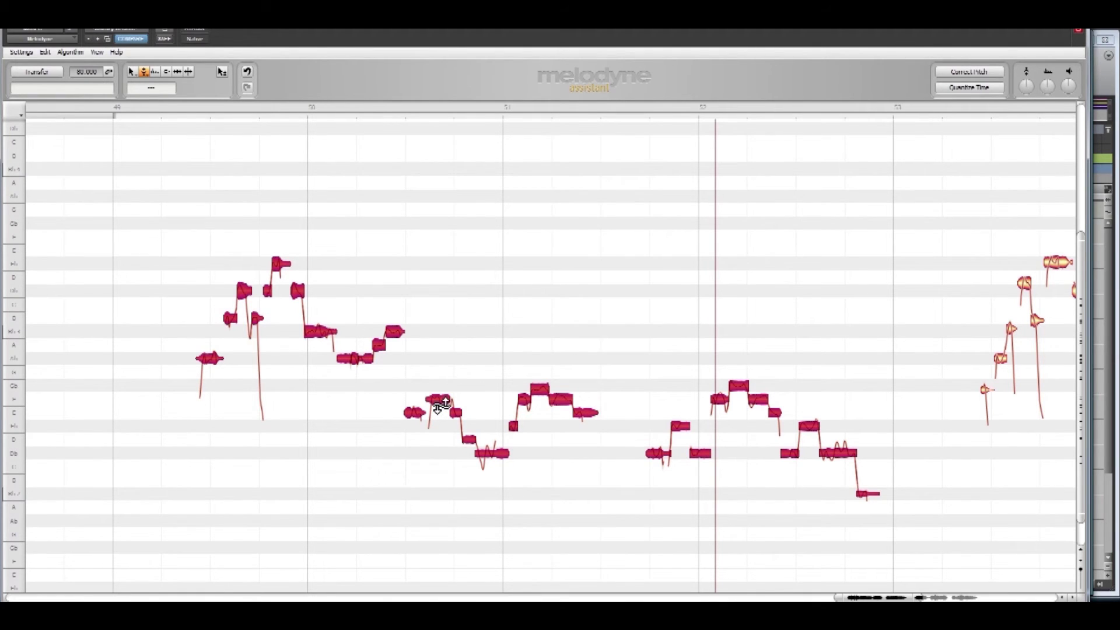
click(353, 245)
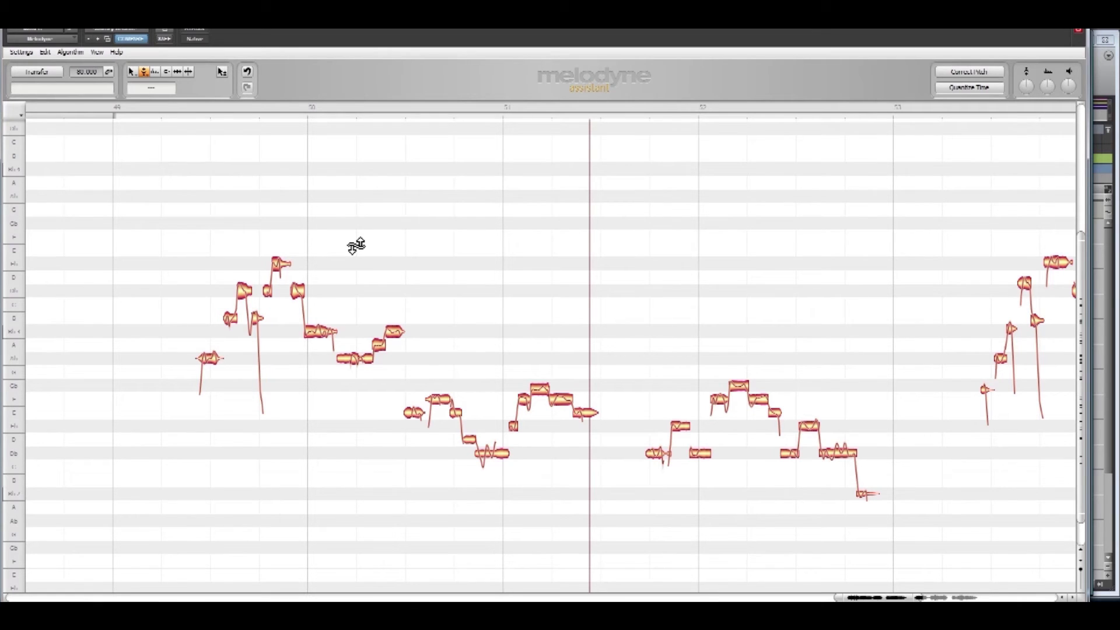
drag(144, 71, 146, 85)
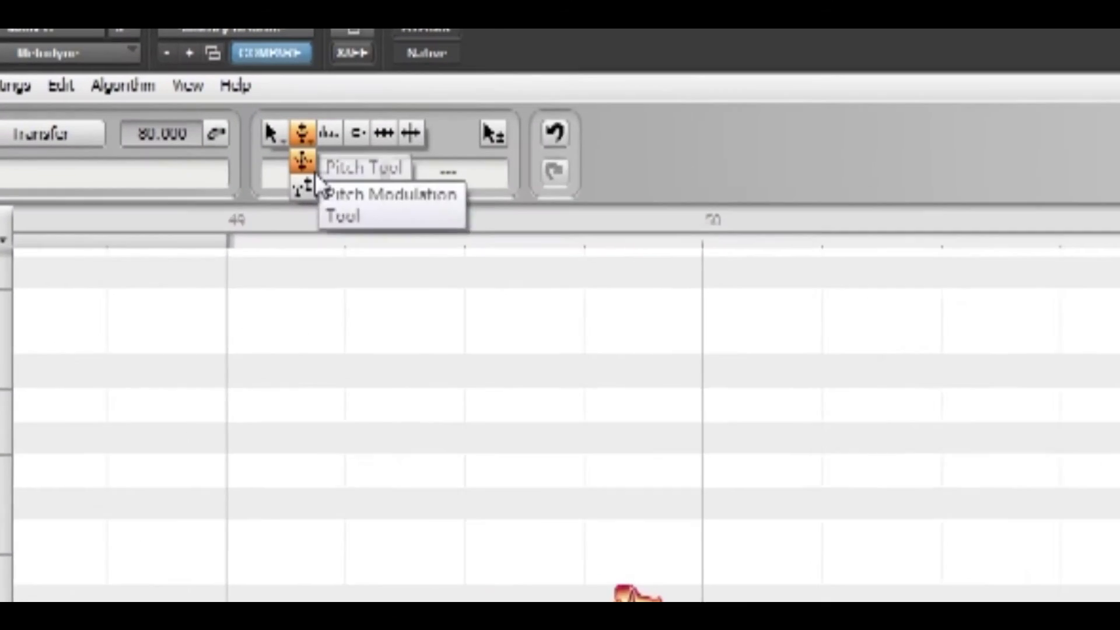
drag(362, 195, 362, 195)
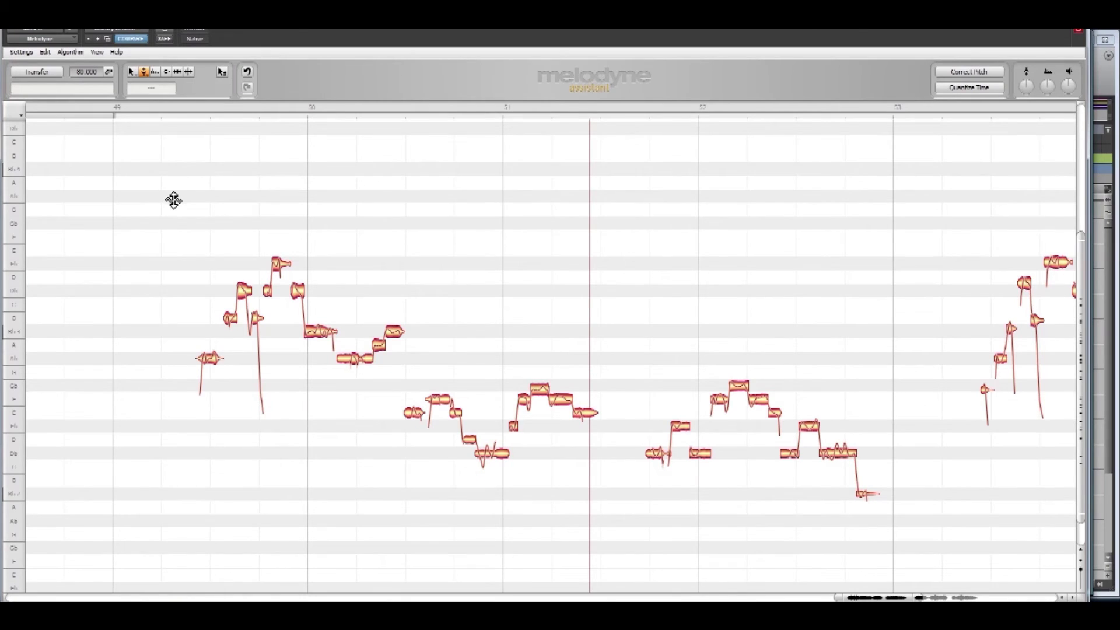
drag(173, 200, 902, 561)
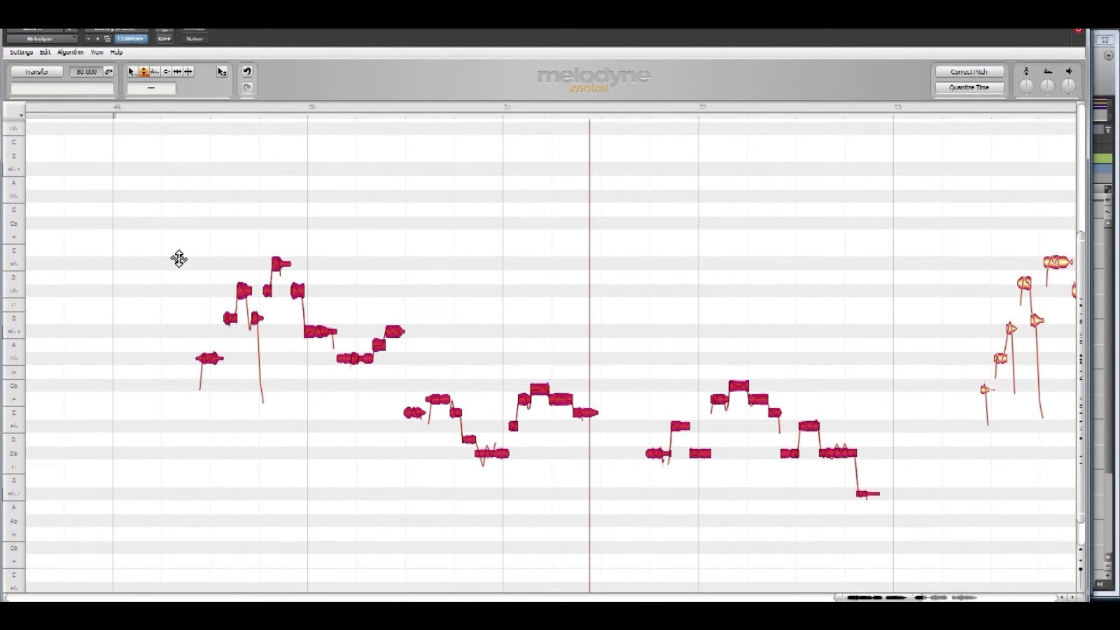
double_click(182, 218)
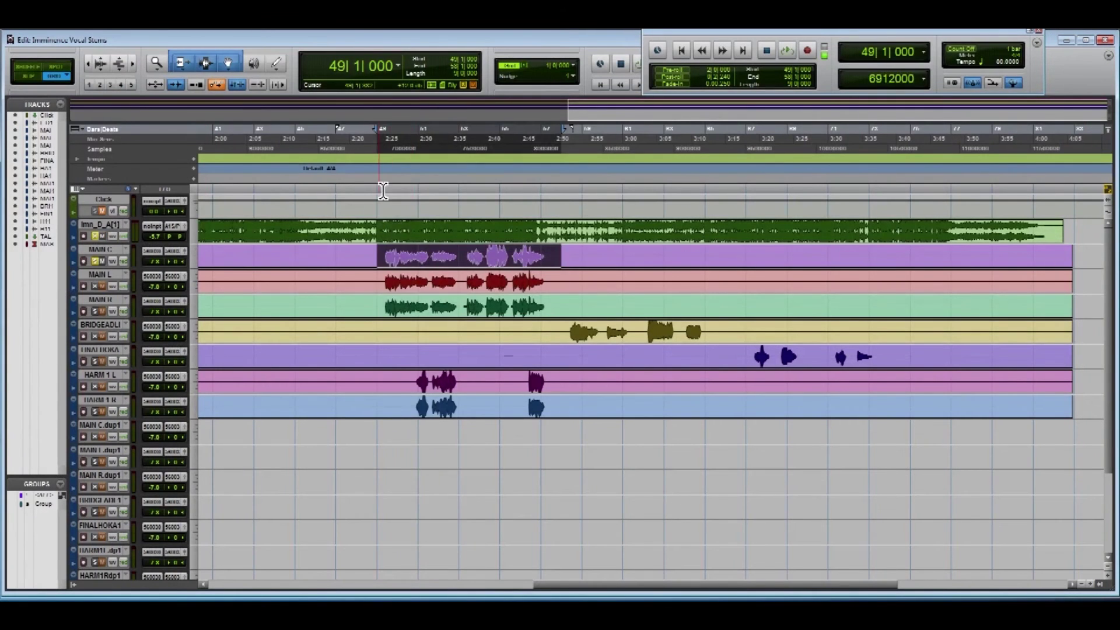
Step: Play bars 49–51 and raise MAIN C's volume fader to about -1 dB
drag(380, 198, 462, 213)
key(space)
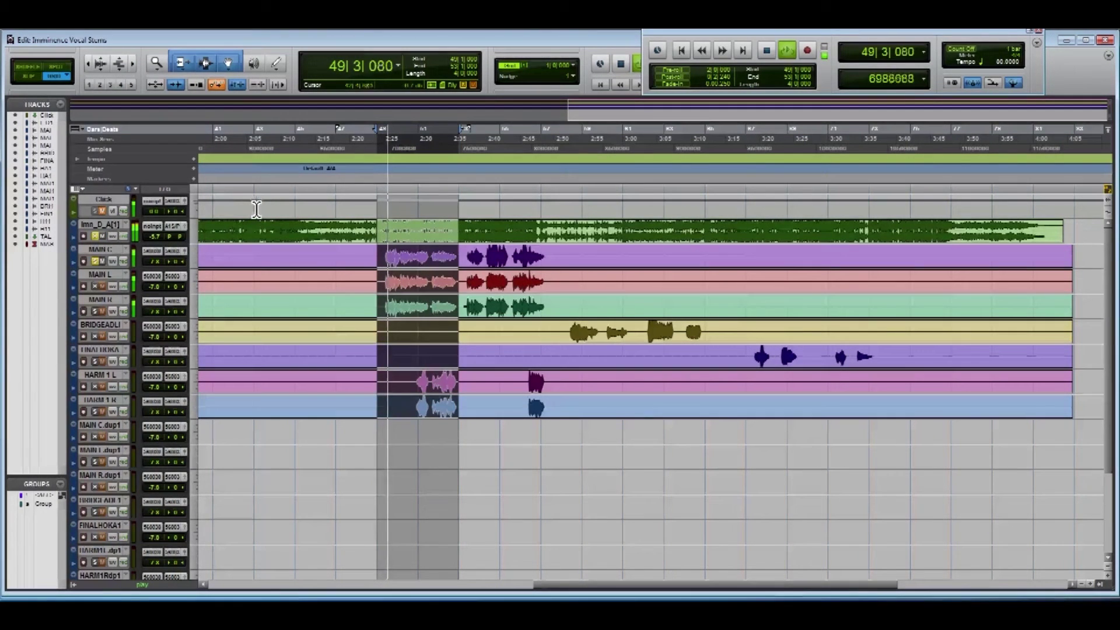
click(161, 262)
drag(161, 262, 161, 260)
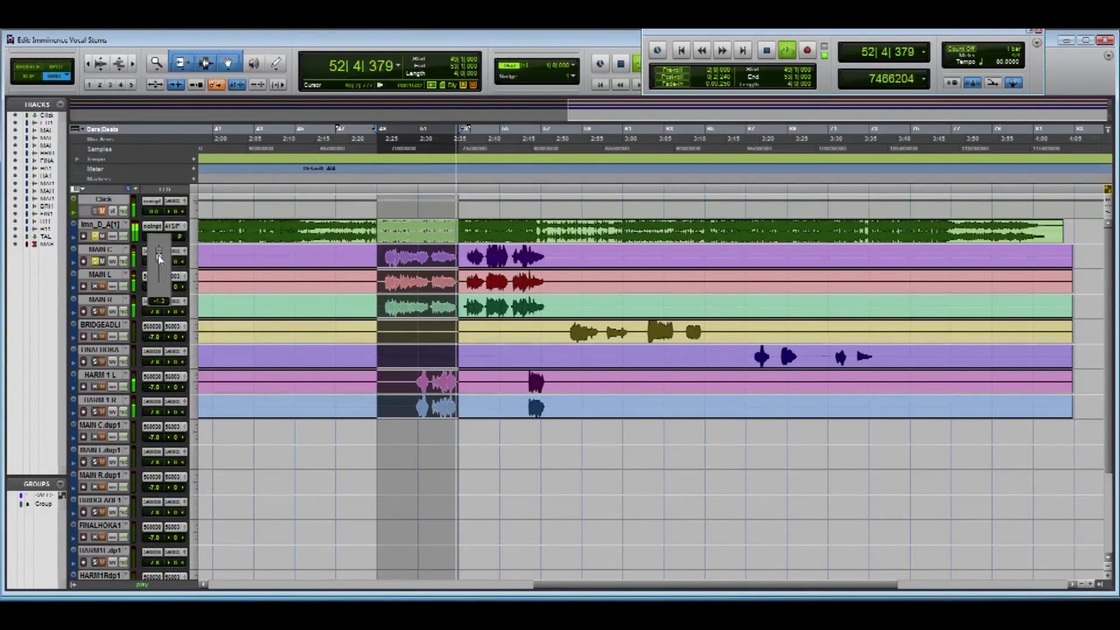
Step: Stop playback and load the next MAIN C phrase, bars 54–57, into Melodyne
key(space)
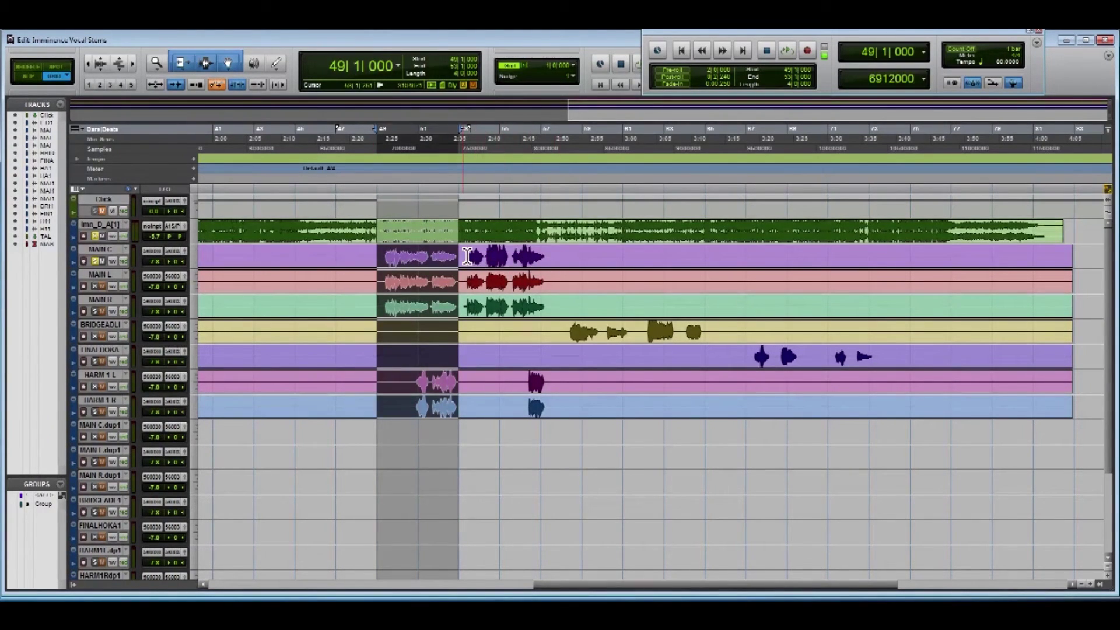
drag(465, 257, 557, 260)
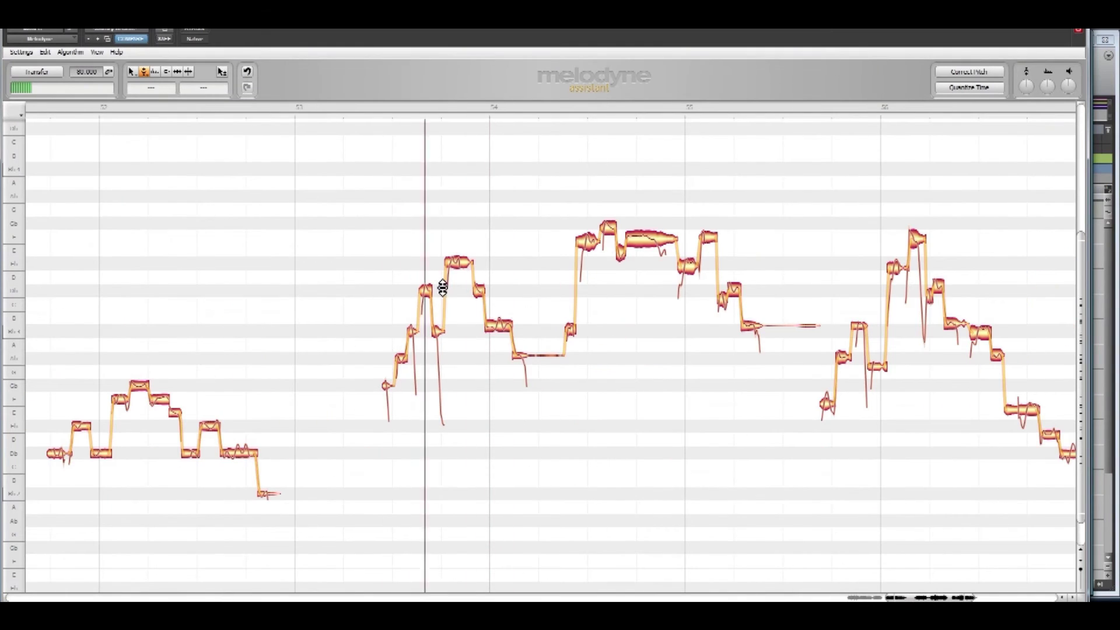
click(645, 238)
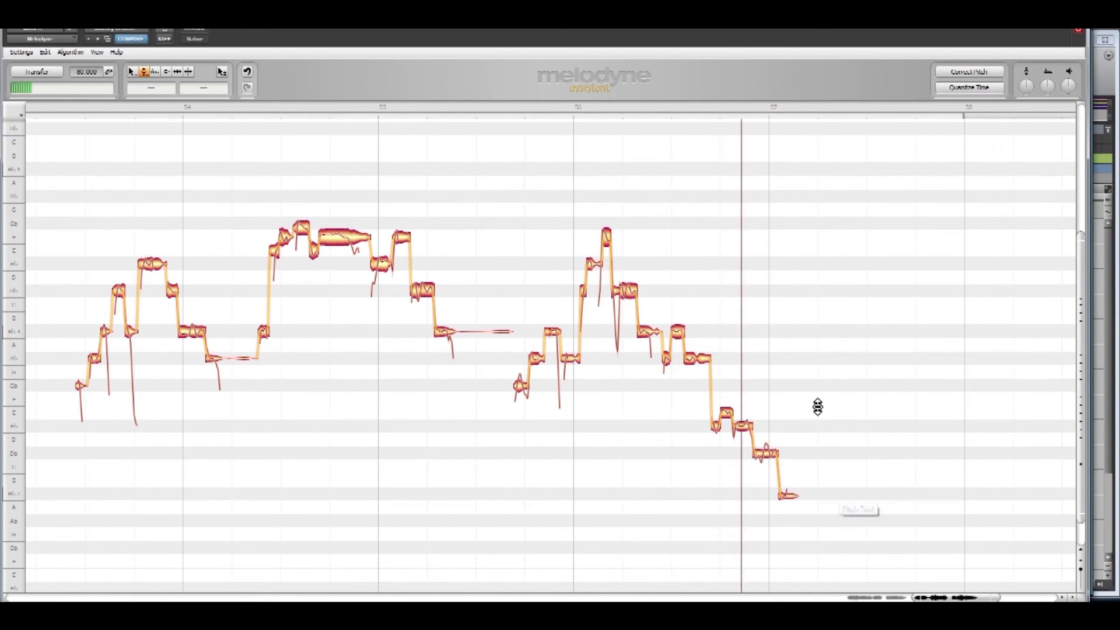
Step: Switch Melodyne to the Pitch tool's Pitch Modulation sub-tool
key(space)
key(F6)
key(F2)
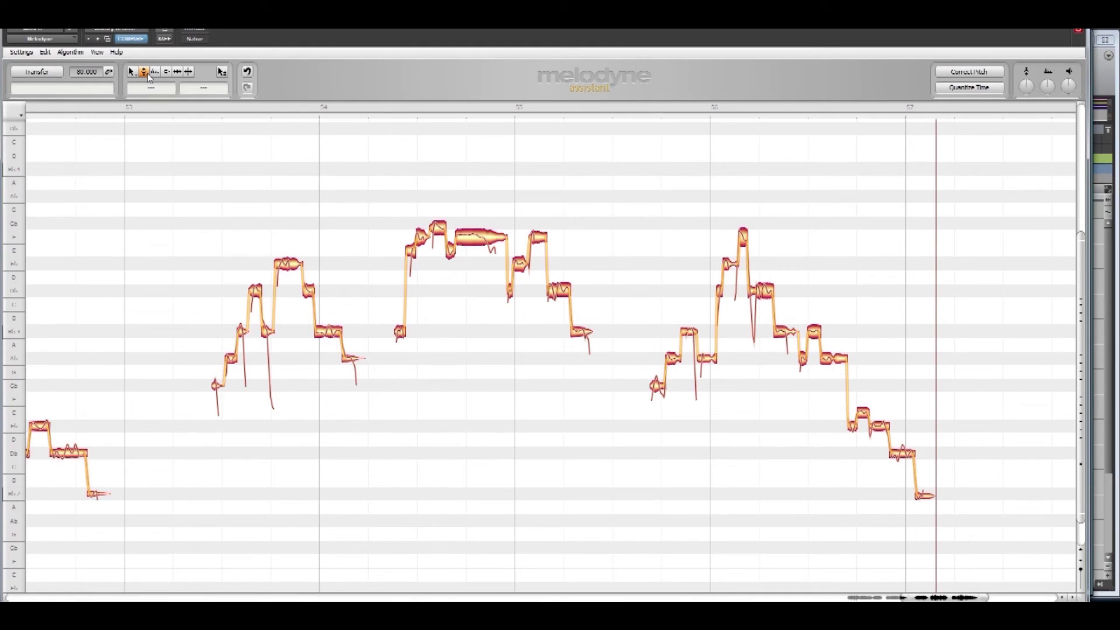
click(149, 78)
click(155, 88)
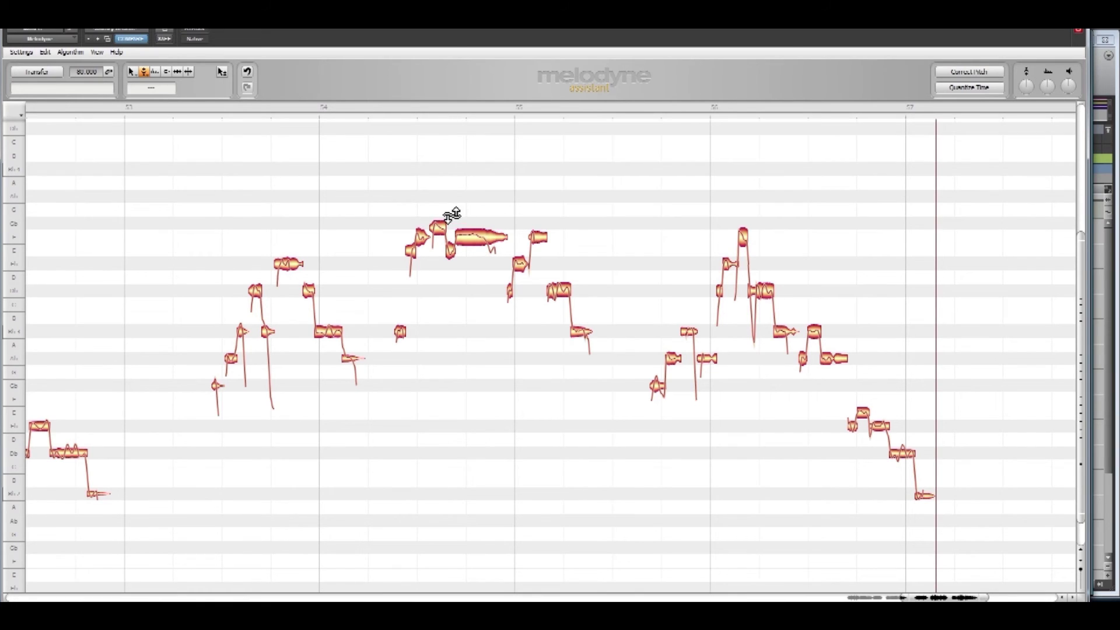
Step: Audition the phrase and the long high notes in bar 54
click(416, 196)
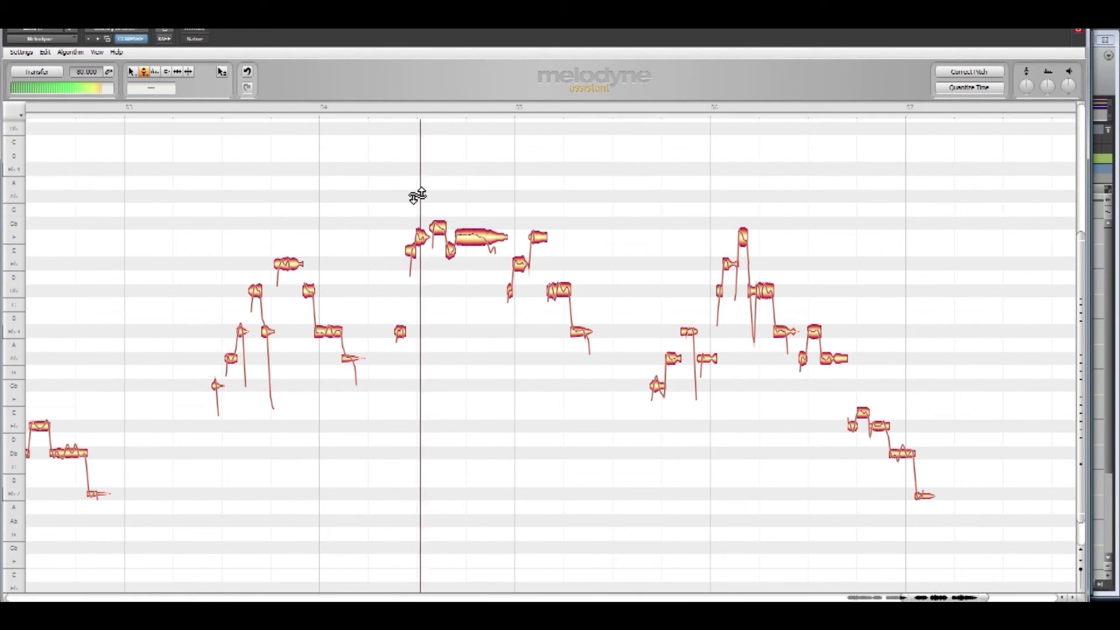
click(457, 205)
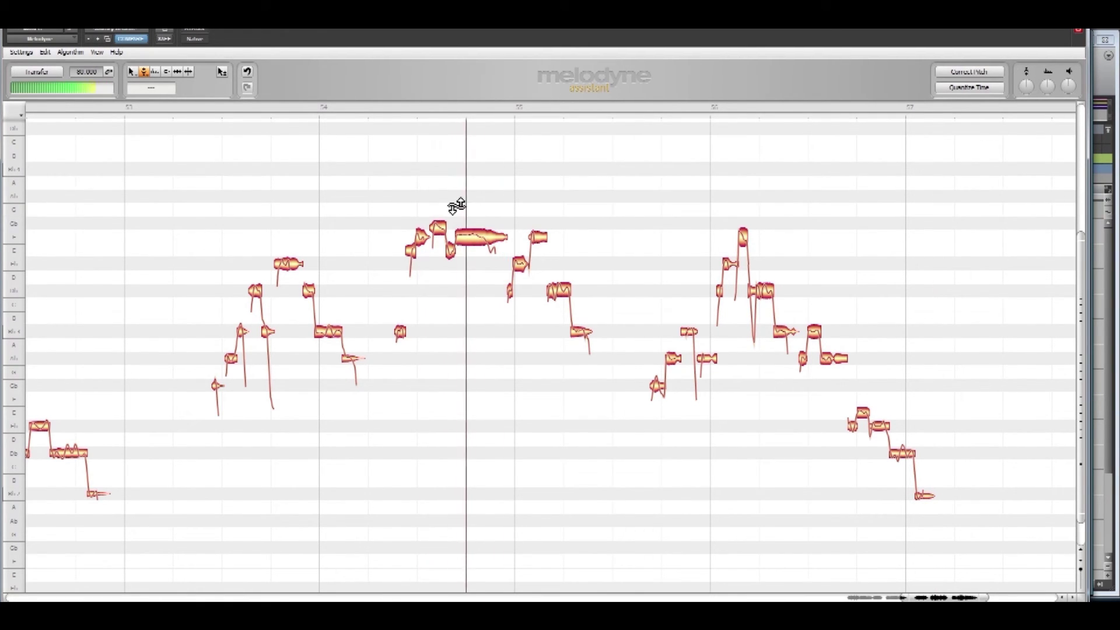
click(481, 244)
double_click(393, 200)
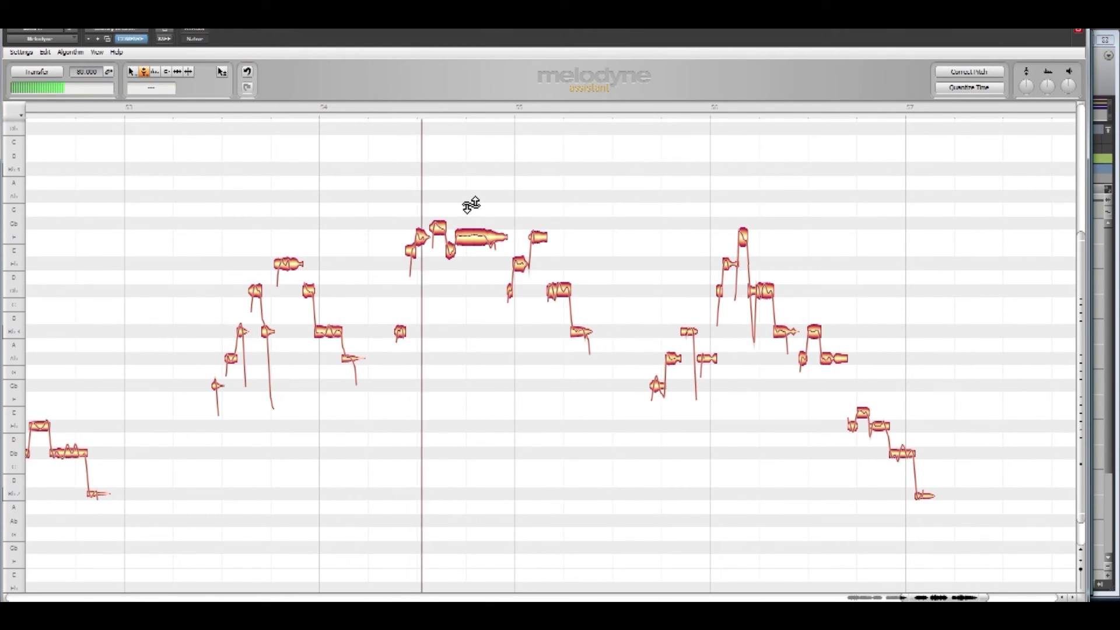
key(space)
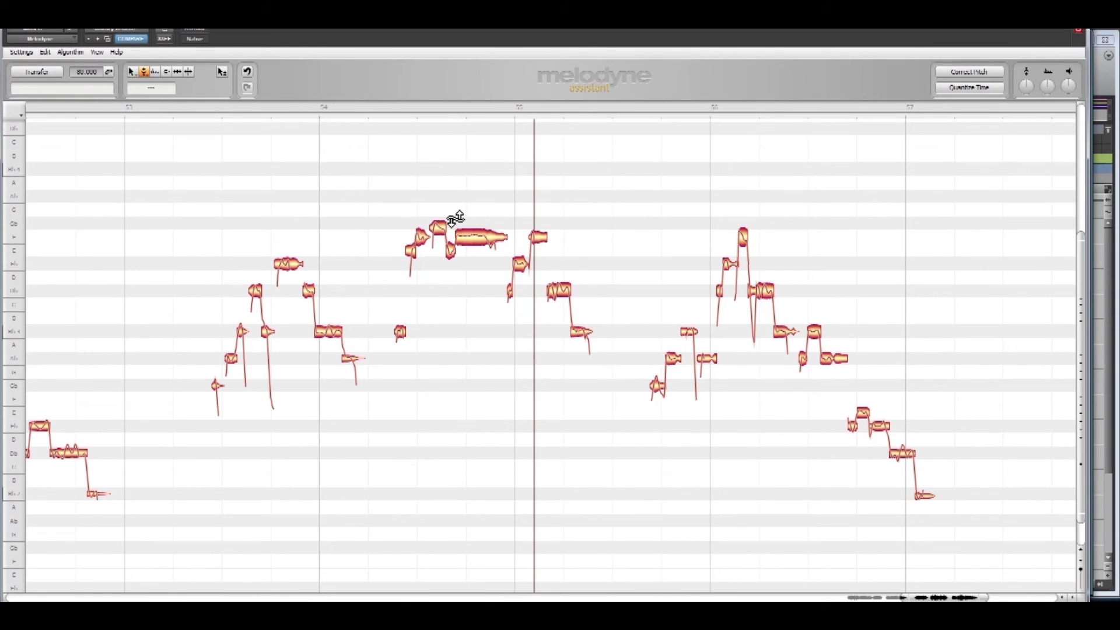
Step: Flatten the long high note in bar 54 and extend the MAIN C selection back to bar 49
click(486, 245)
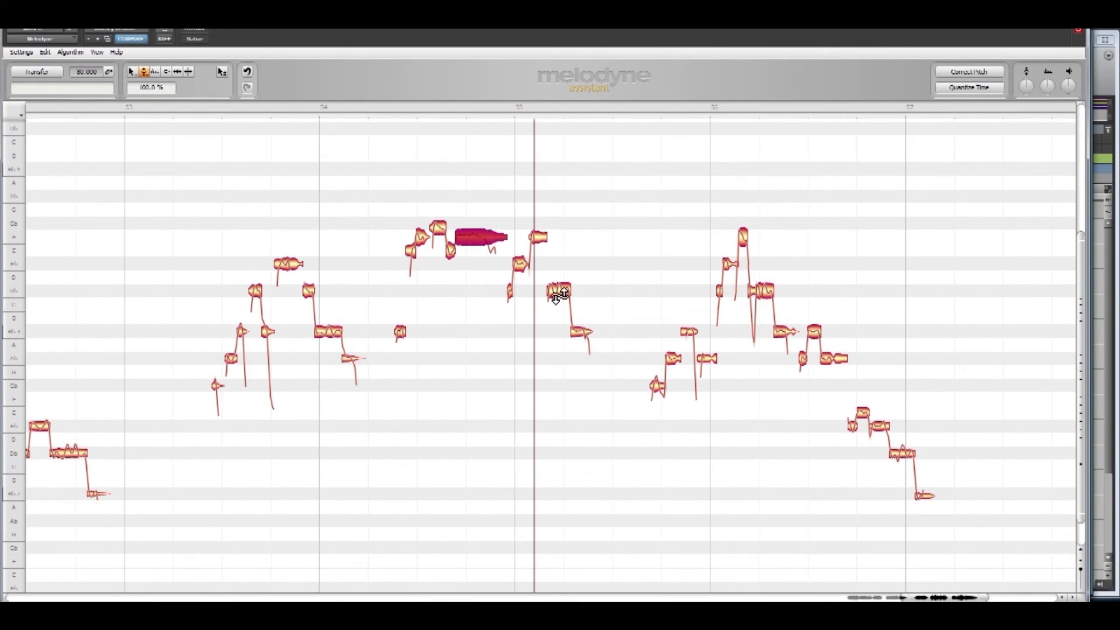
double_click(407, 210)
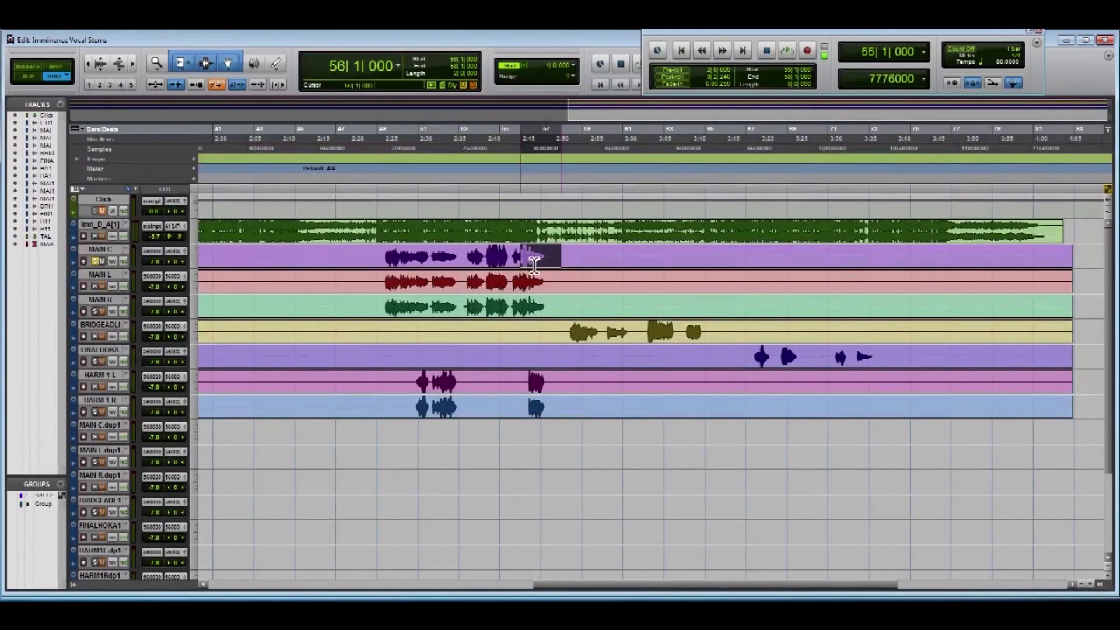
shift+click(378, 256)
Step: Return to bar 49 and set MAINC.dup1's input to Bus 1 in the widened mixer
key(Return)
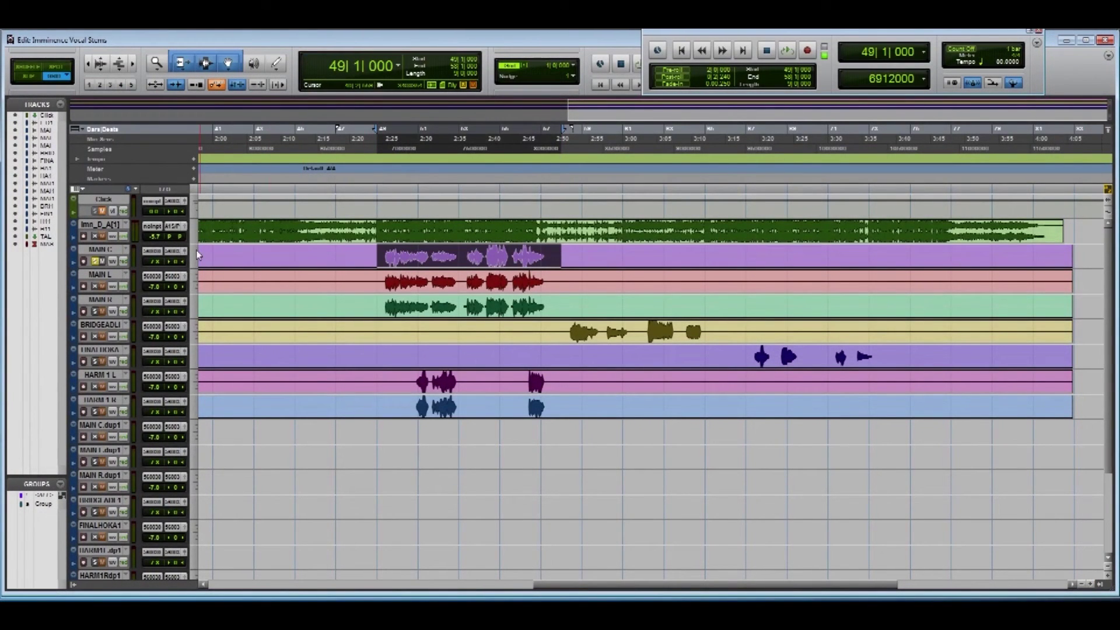
key(ctrl+equal)
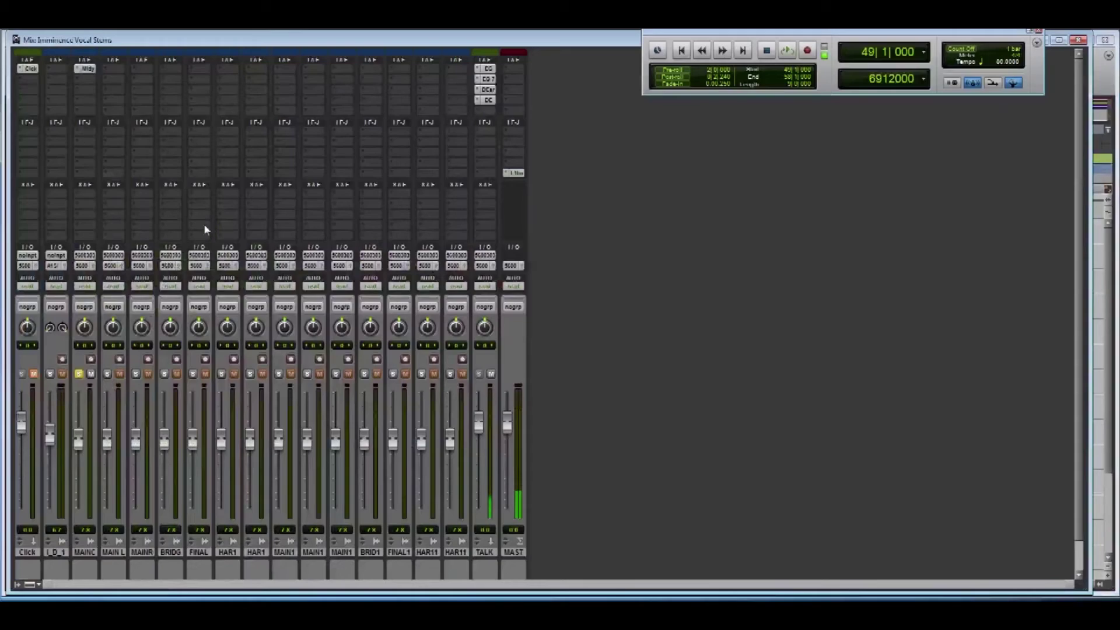
key(ctrl+alt+m)
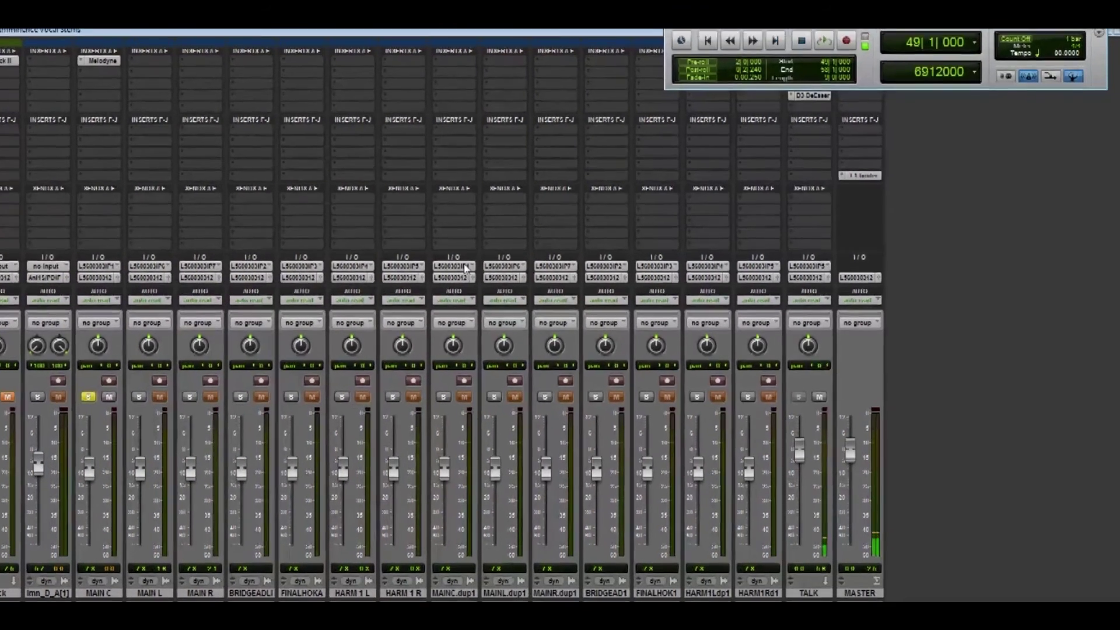
click(461, 256)
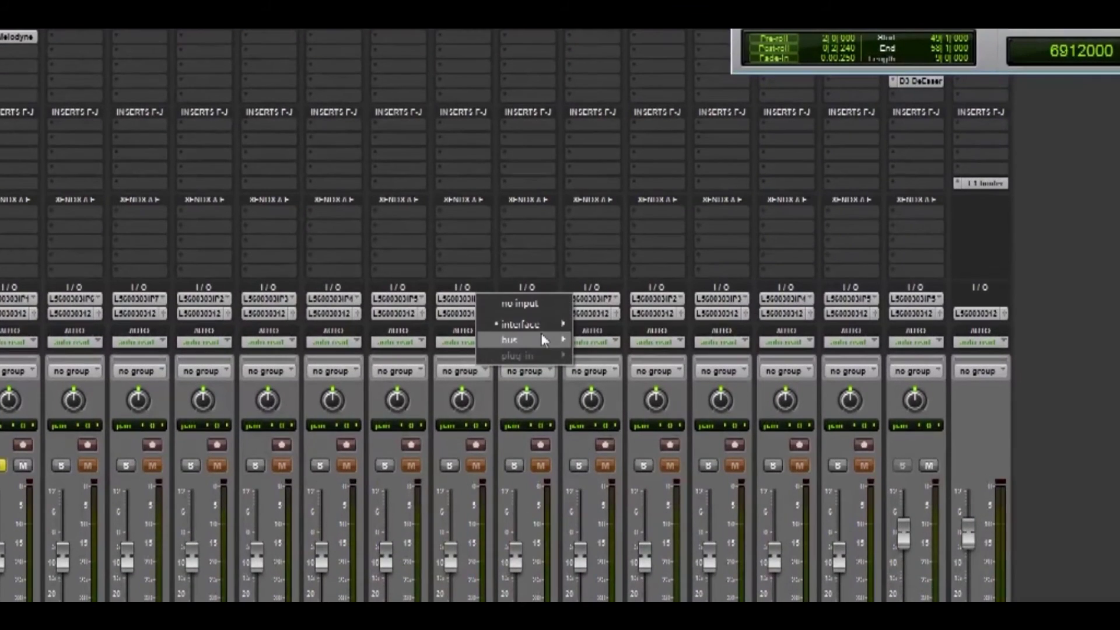
mouse_move(542, 335)
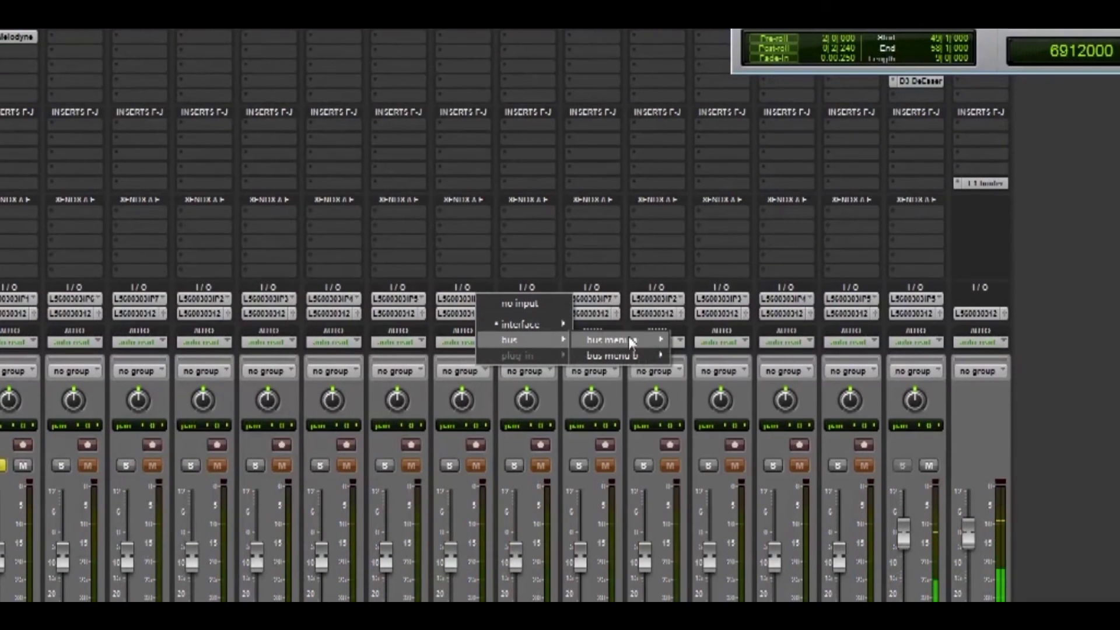
mouse_move(631, 340)
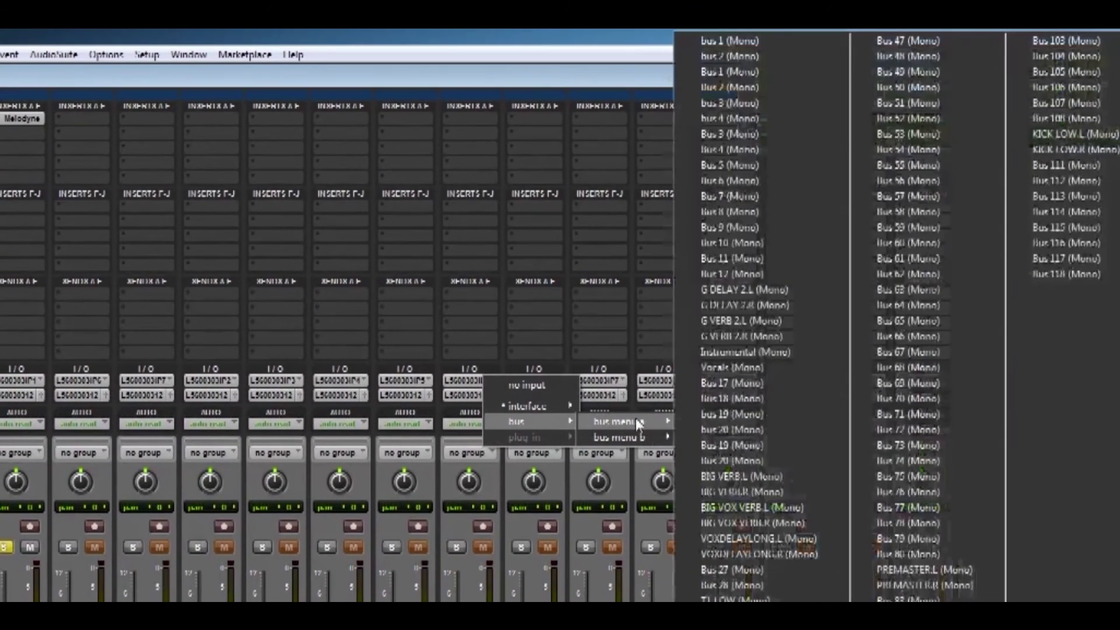
click(773, 42)
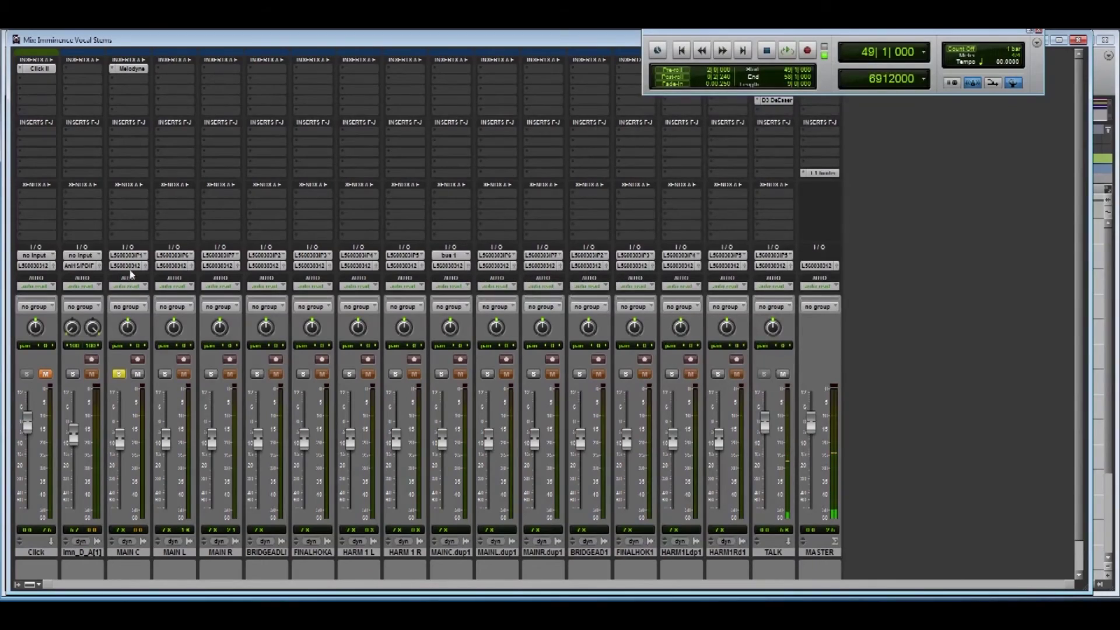
Step: Route MAIN C's output to Bus 1 (Mono) and record-arm MAIN C.dup1
click(132, 268)
mouse_move(173, 292)
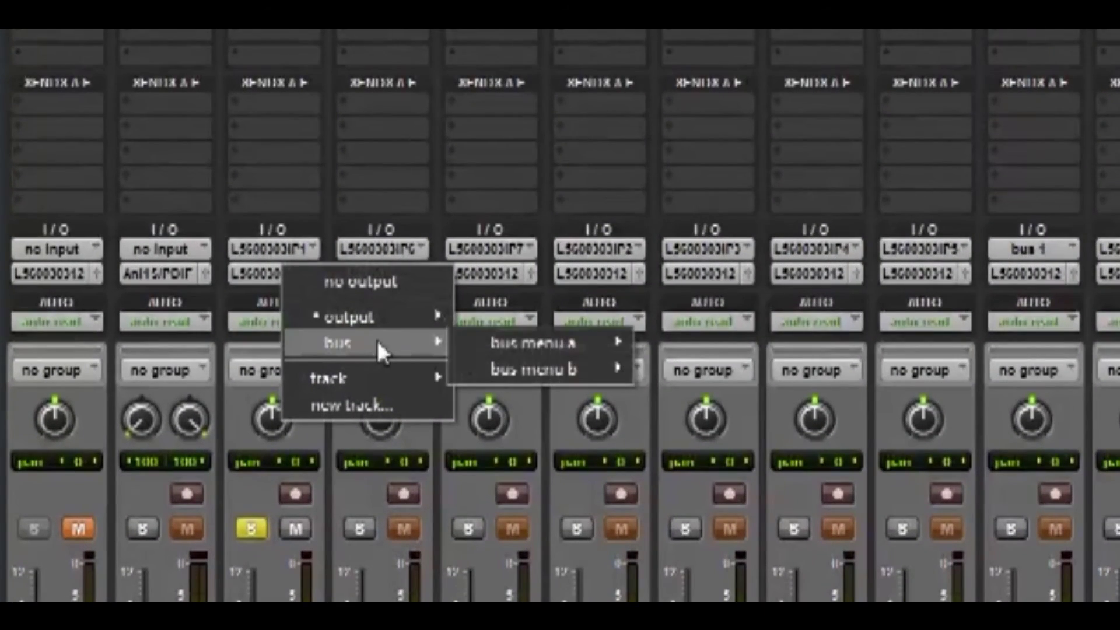
mouse_move(255, 294)
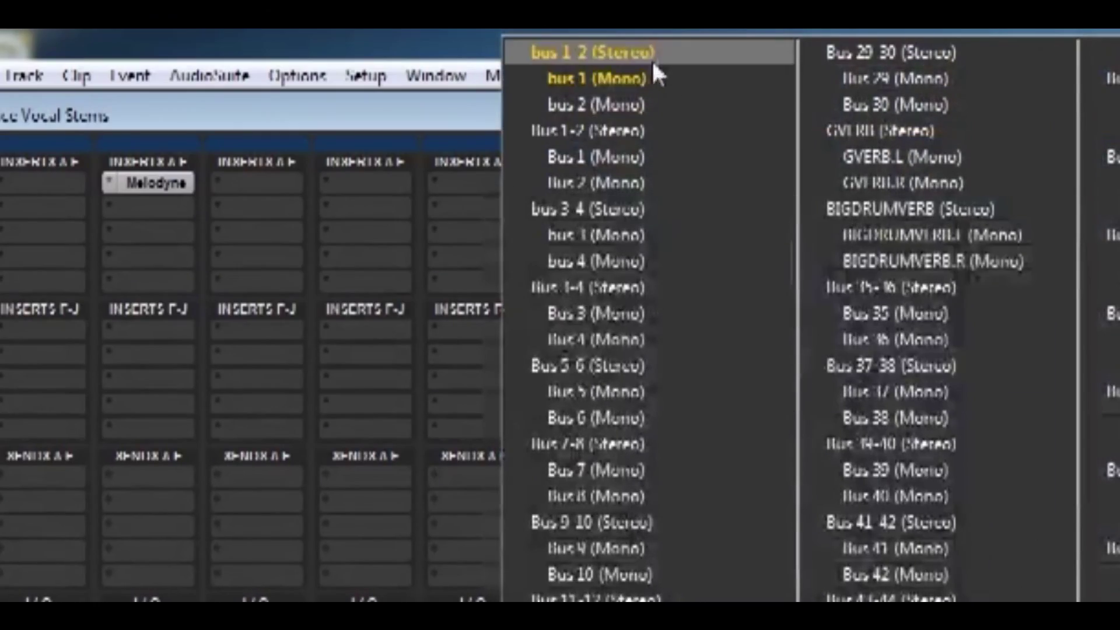
click(642, 77)
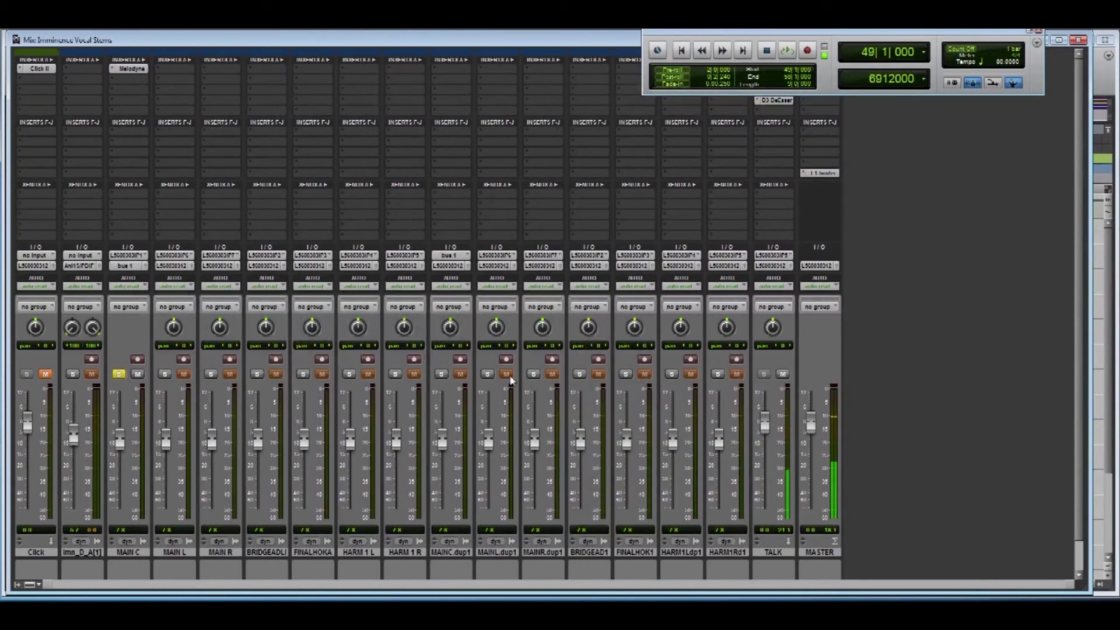
click(460, 359)
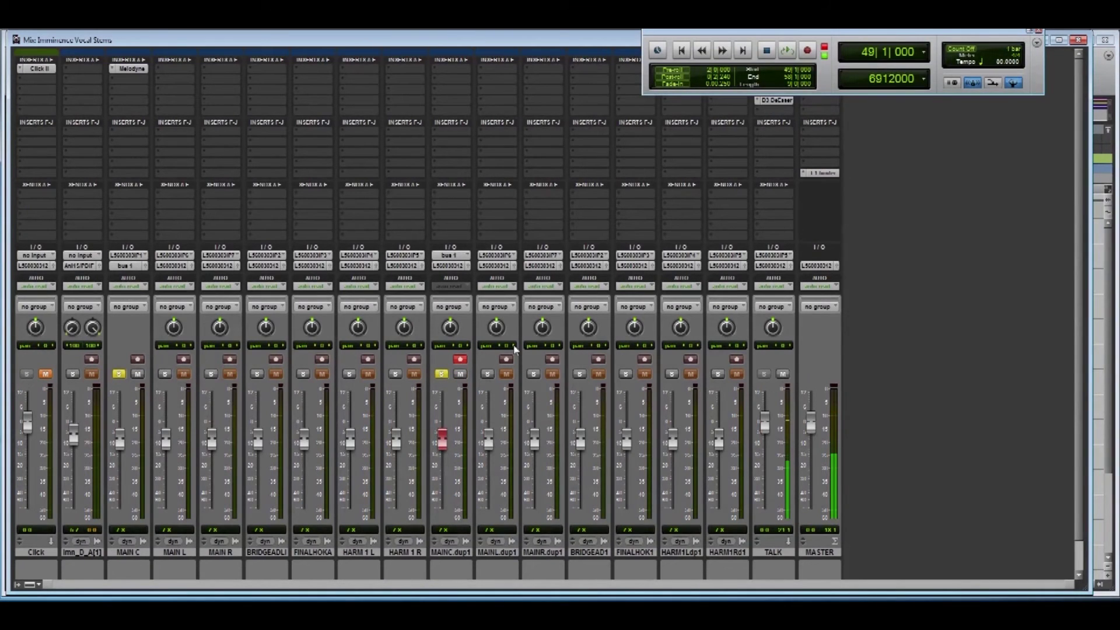
key(ctrl+equal)
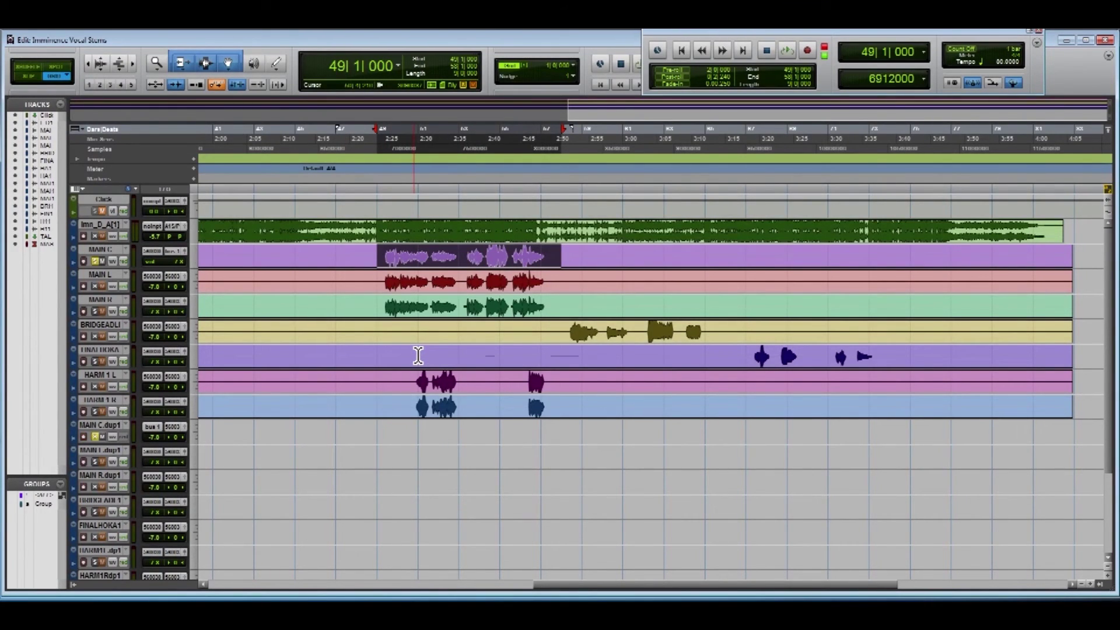
Step: Discard a test take, then print the tuned MAIN C vocal onto MAIN C.dup1 from 49|1|000
key(ctrl+space)
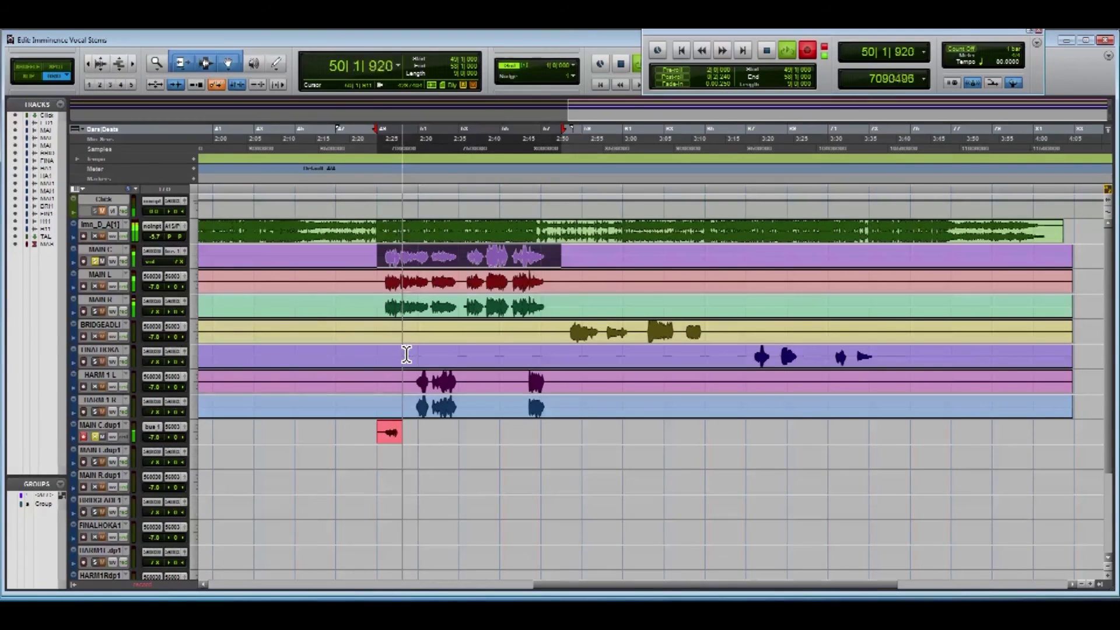
key(ctrl+period)
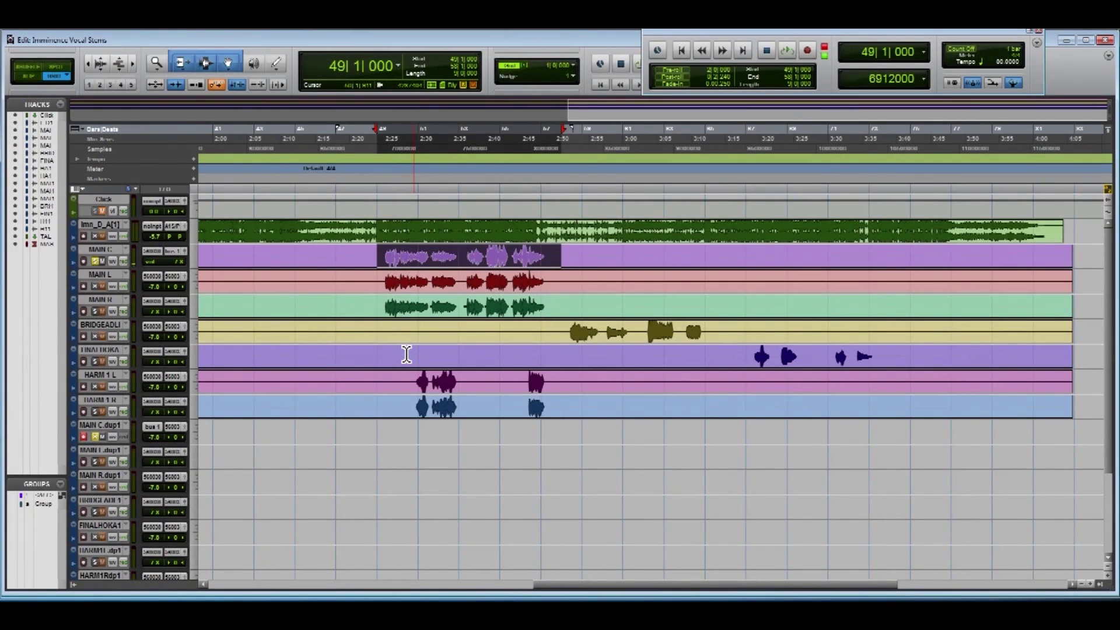
key(ctrl+equal)
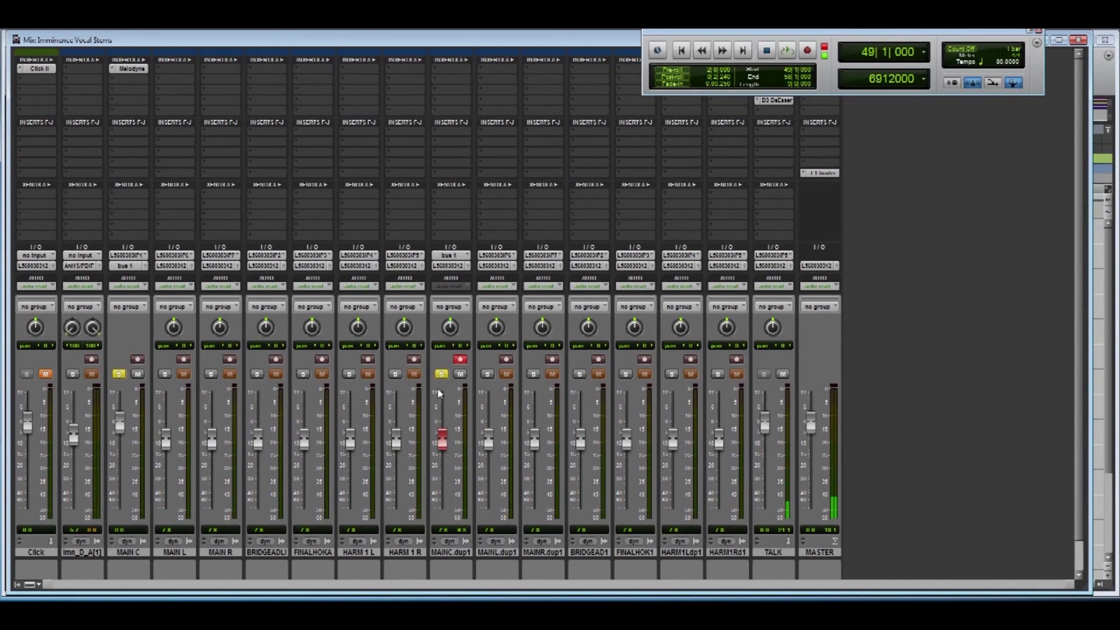
key(ctrl+space)
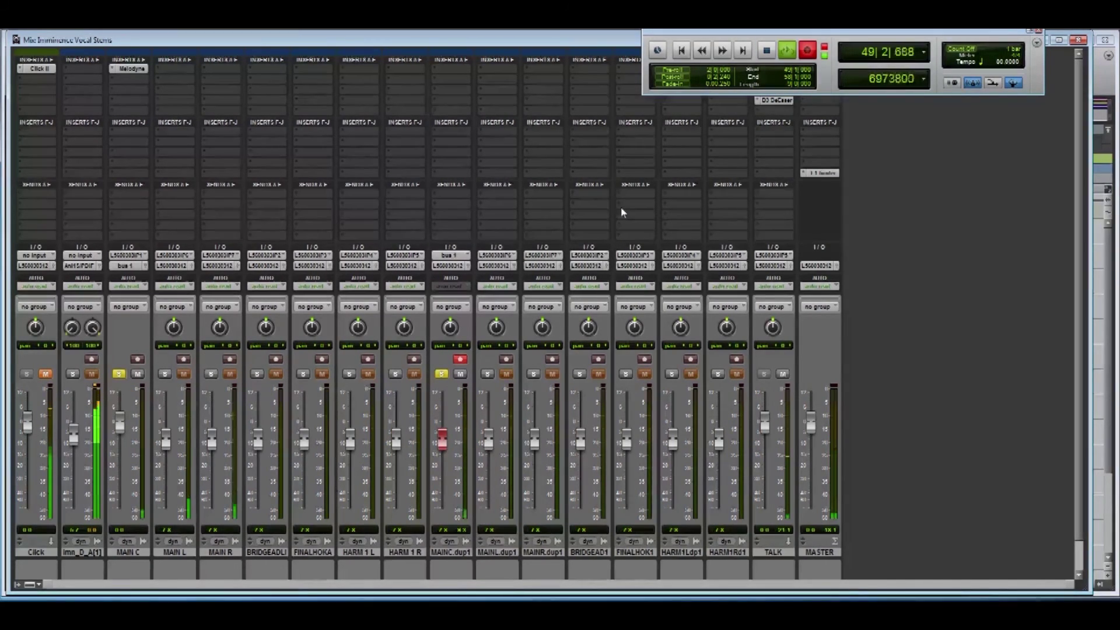
key(ctrl+equal)
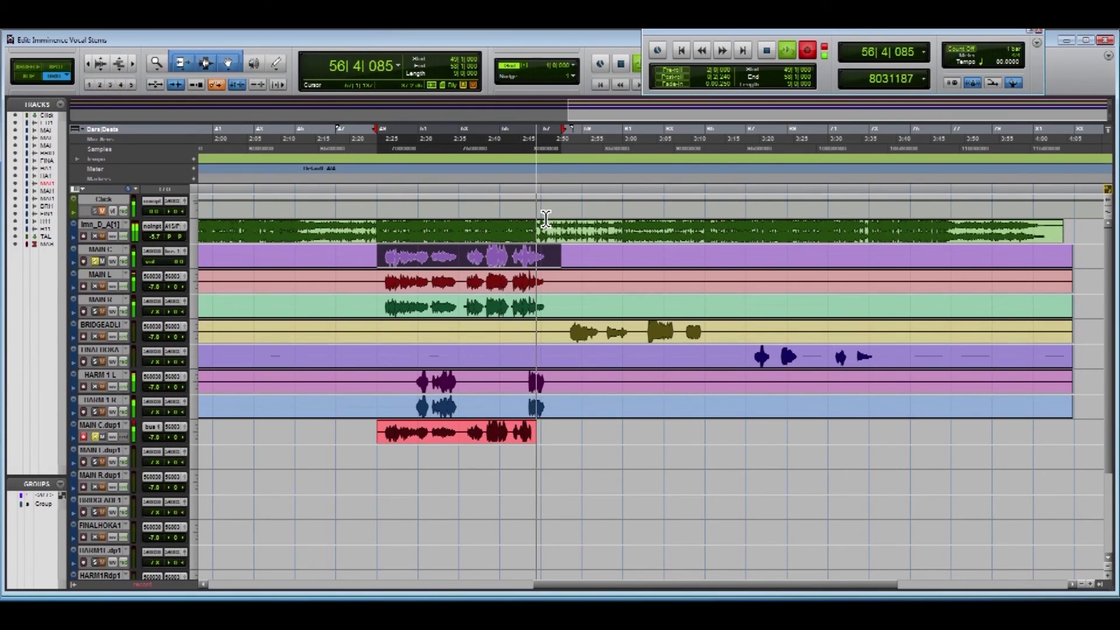
key(space)
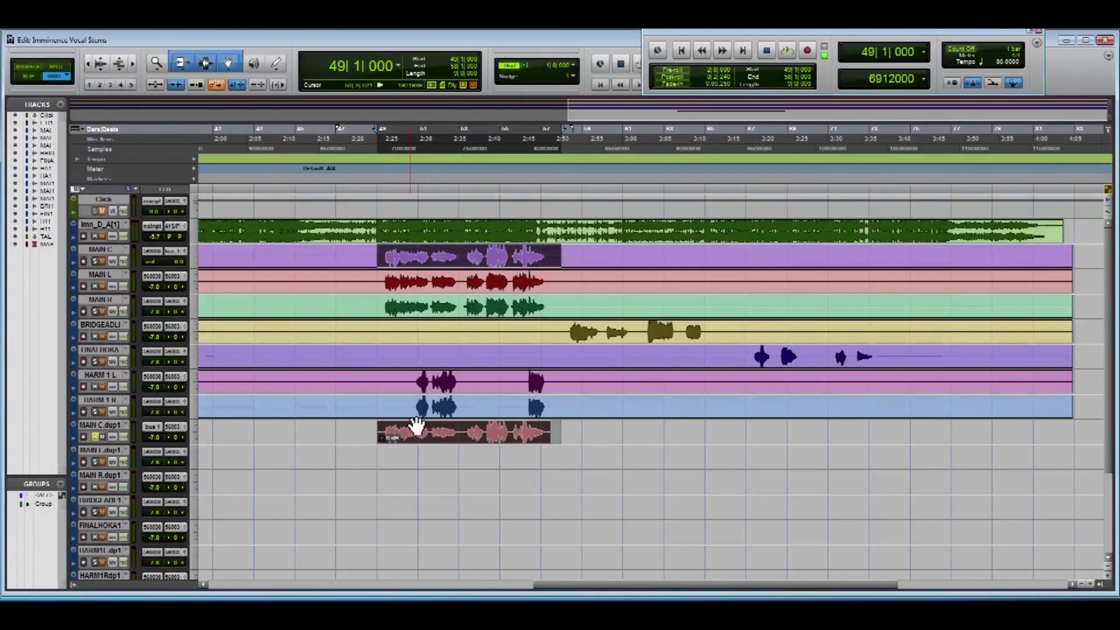
scroll(416, 426, down, 5)
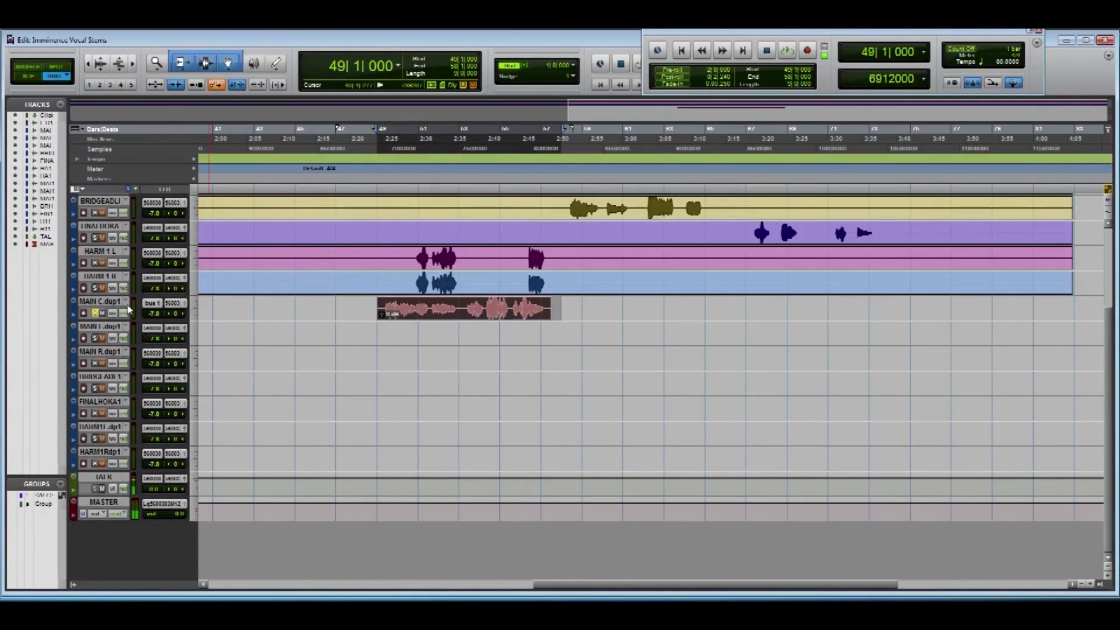
key(ctrl+equal)
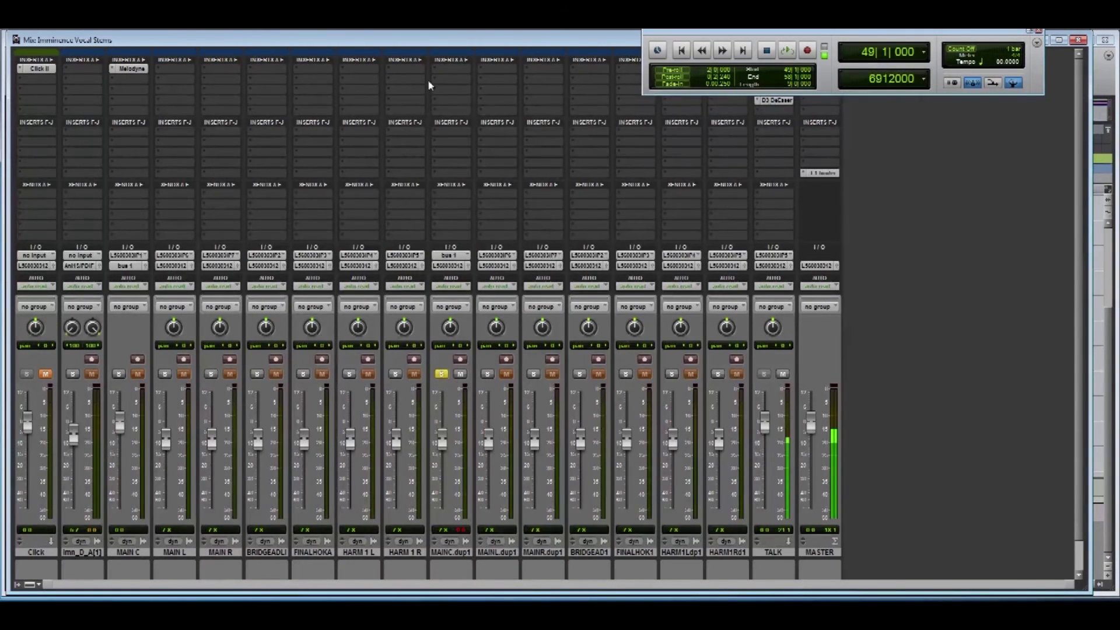
key(ctrl+equal)
key(space)
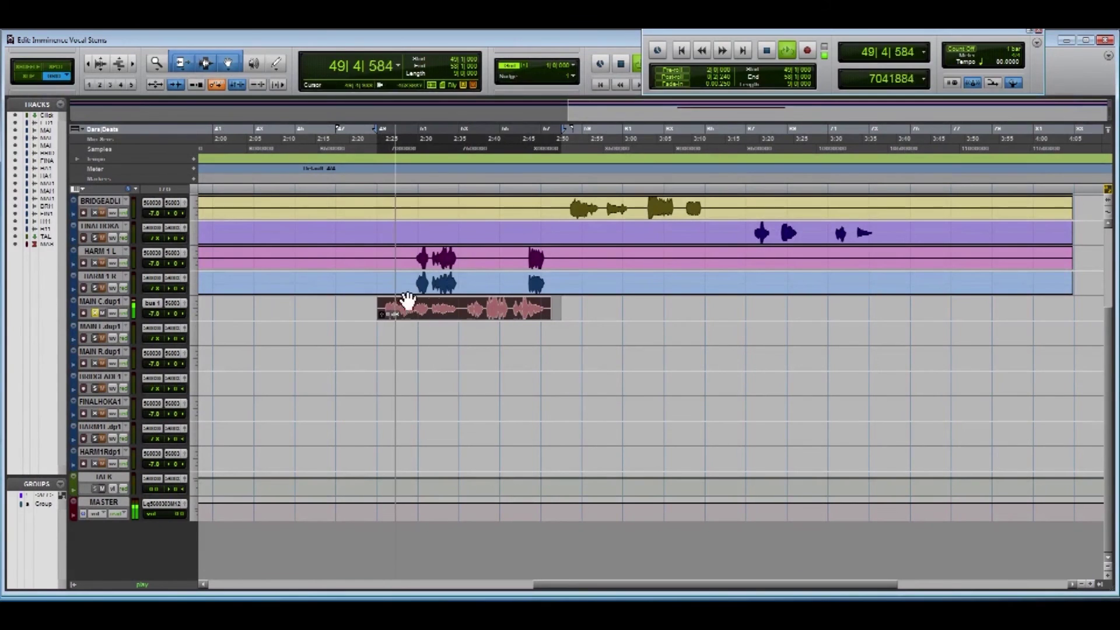
key(space)
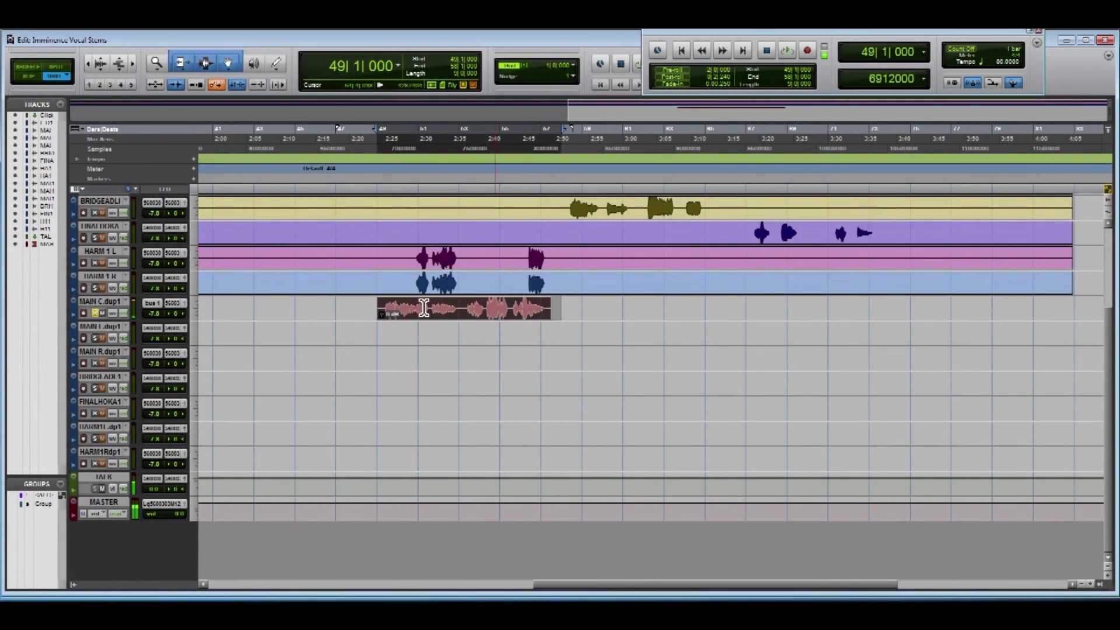
scroll(438, 376, up, 5)
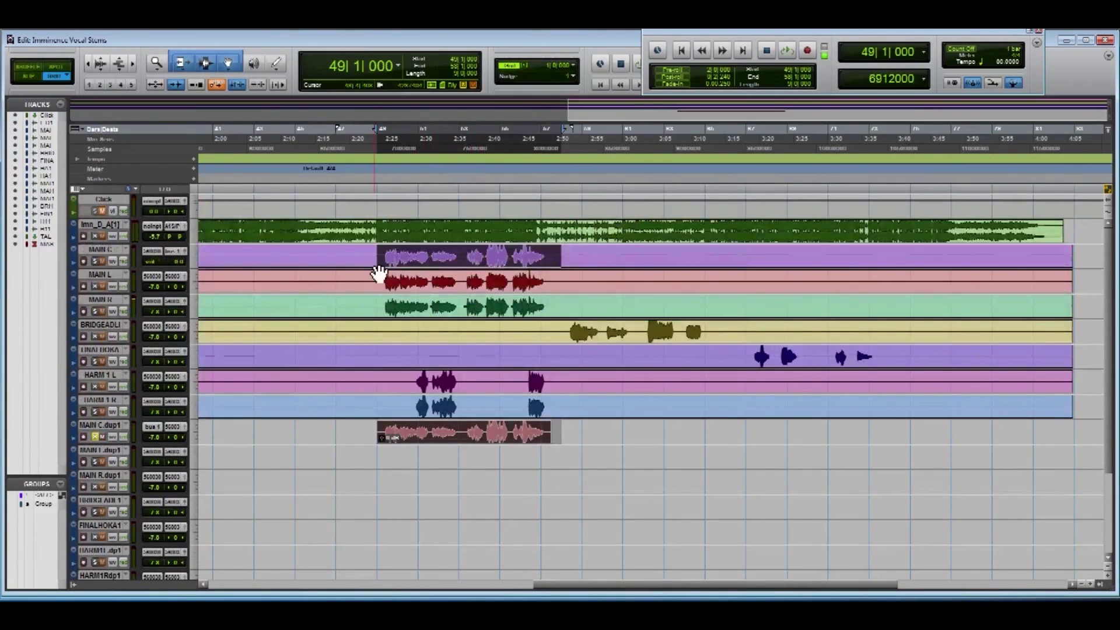
Step: Select the full MAIN C.dup1 track and apply Batch Fades across its whole length
triple_click(479, 416)
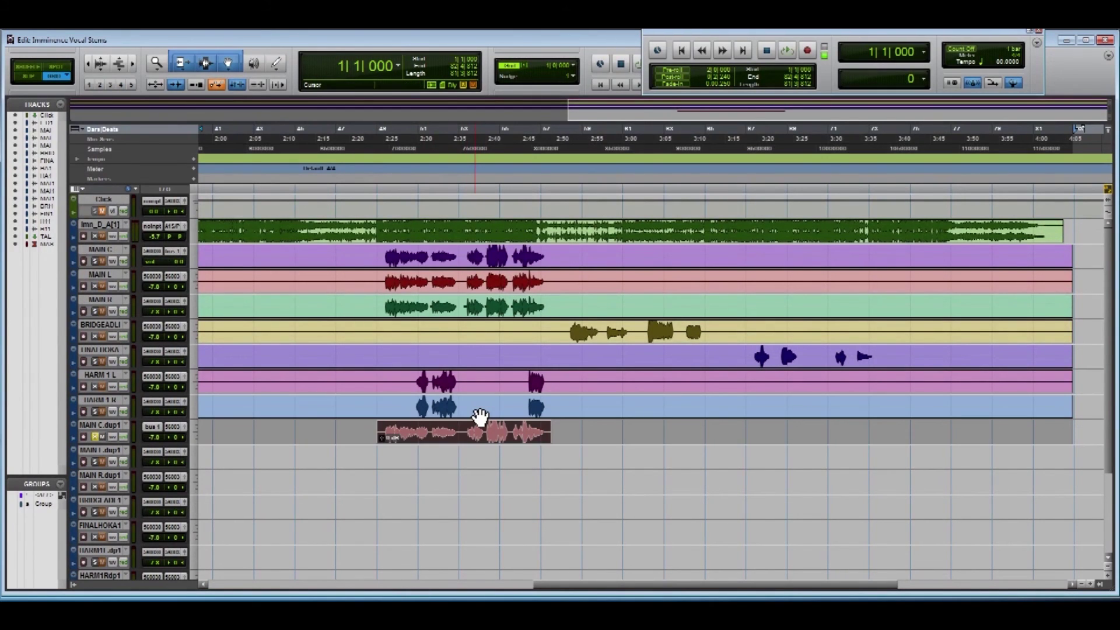
key(p)
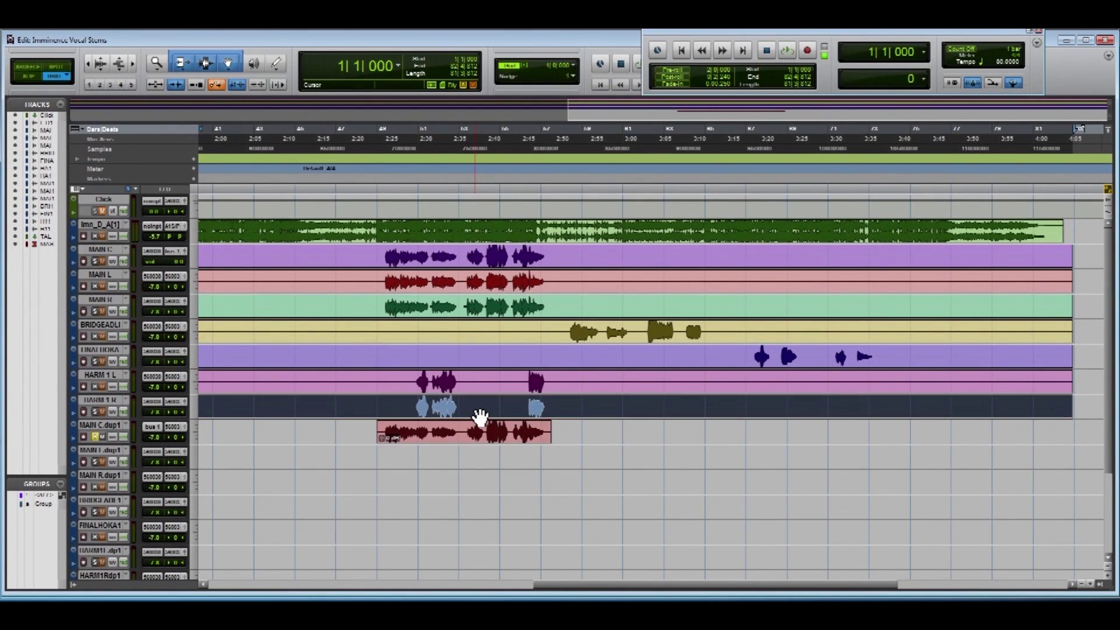
key(r)
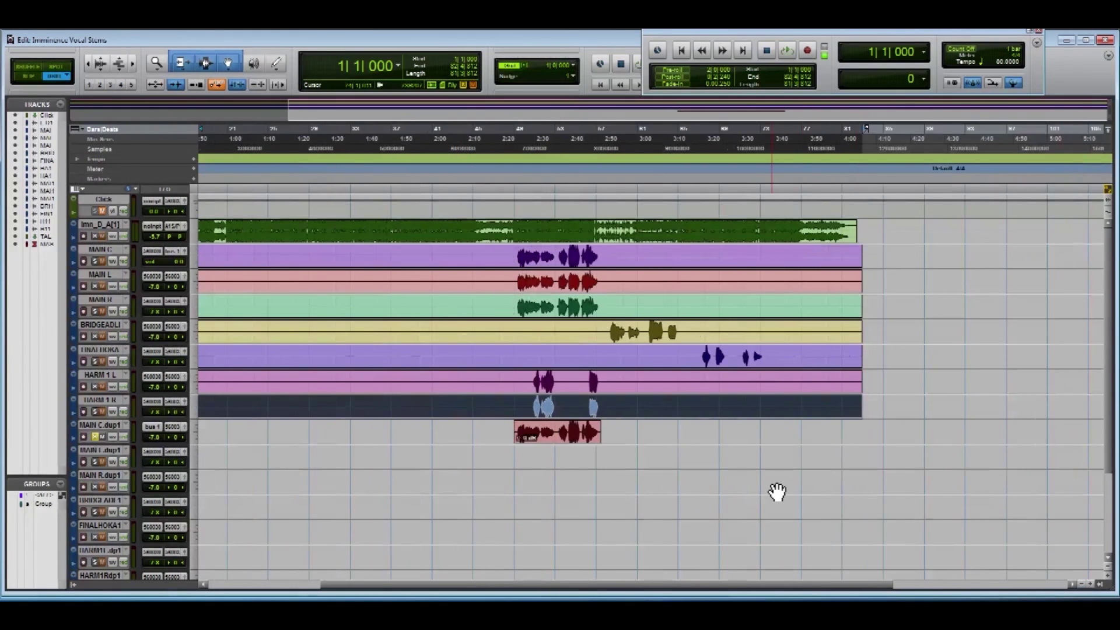
key(semicolon)
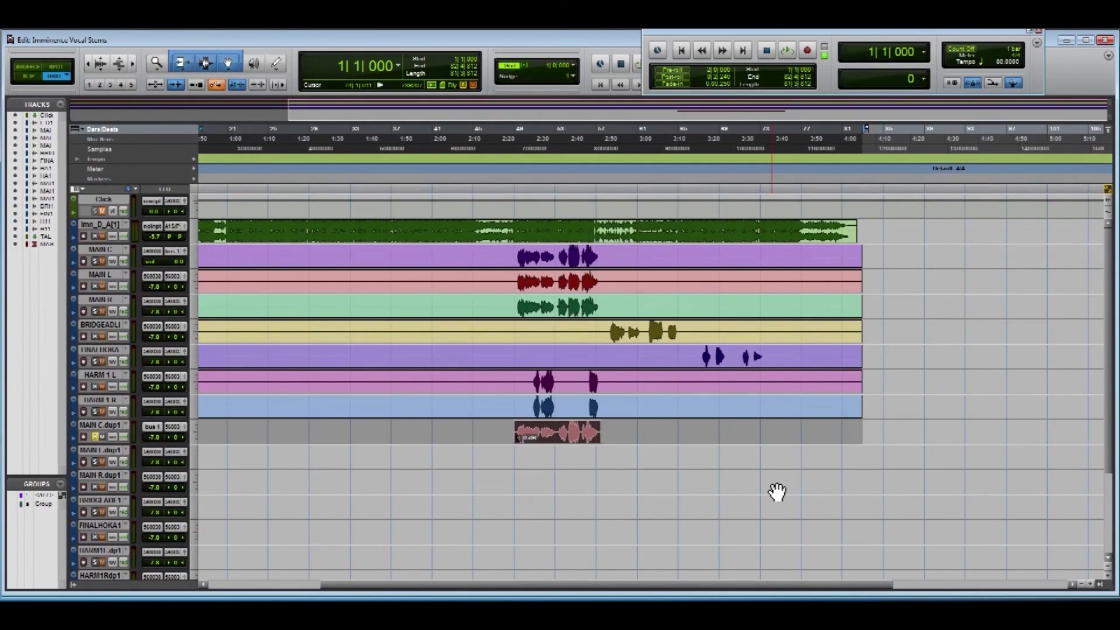
key(ctrl+f)
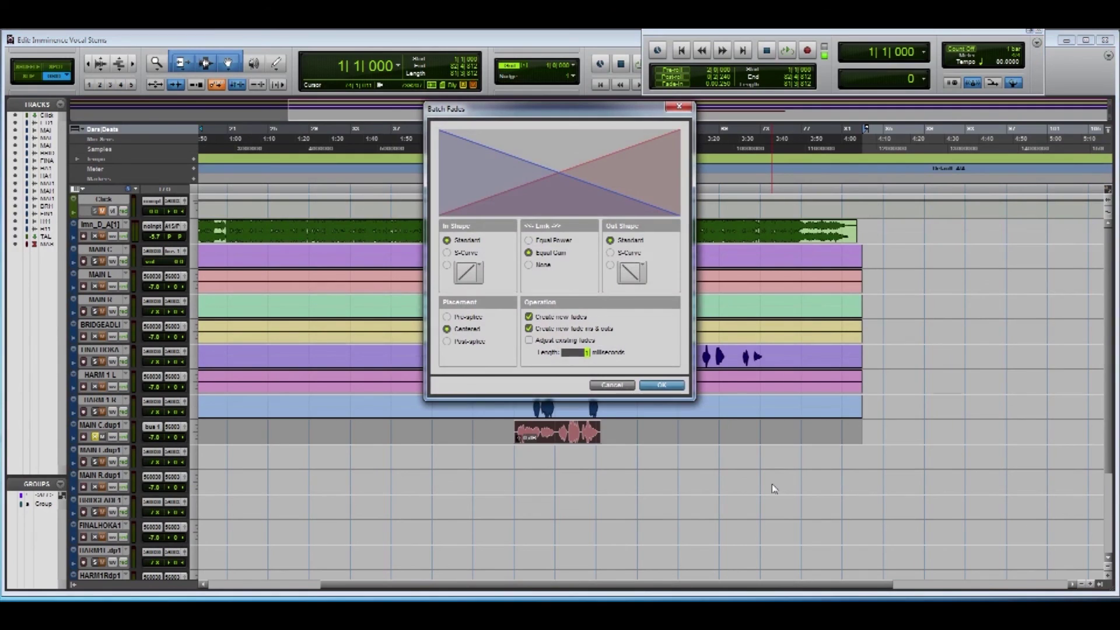
key(Return)
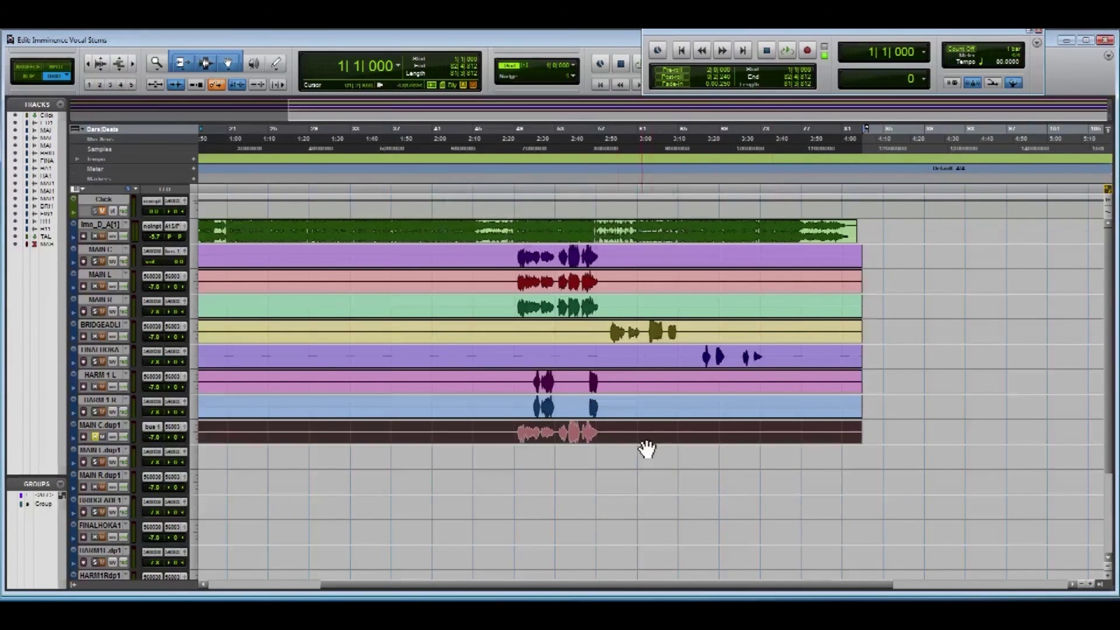
drag(437, 586, 319, 586)
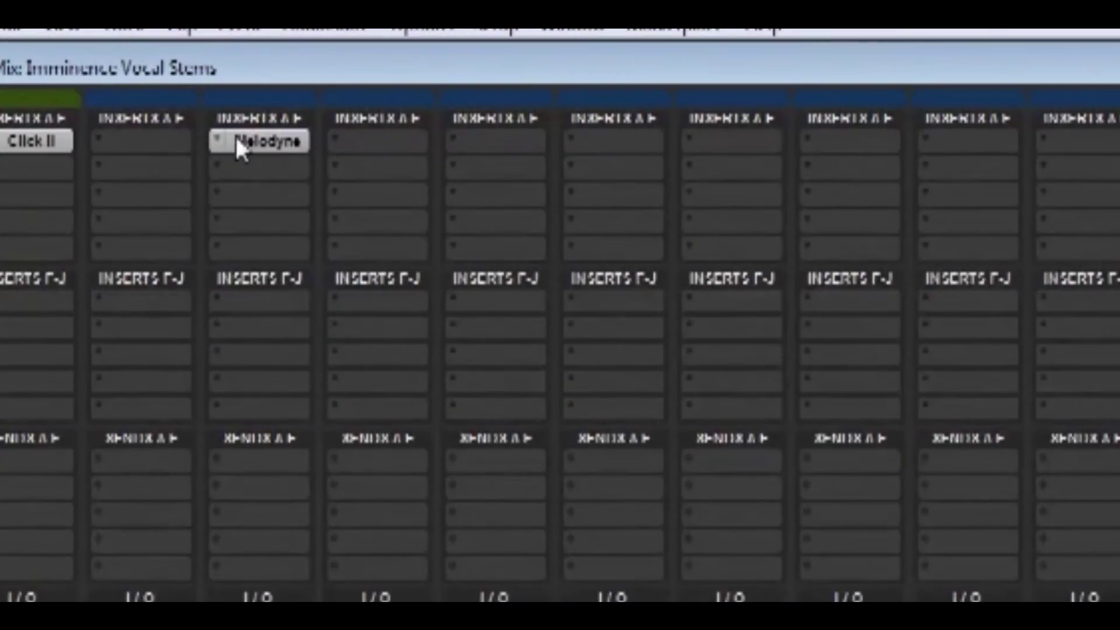
Step: Set MAIN C's Melodyne insert slot to no insert, leaving MAIN L's inserts unchanged
click(221, 141)
click(292, 150)
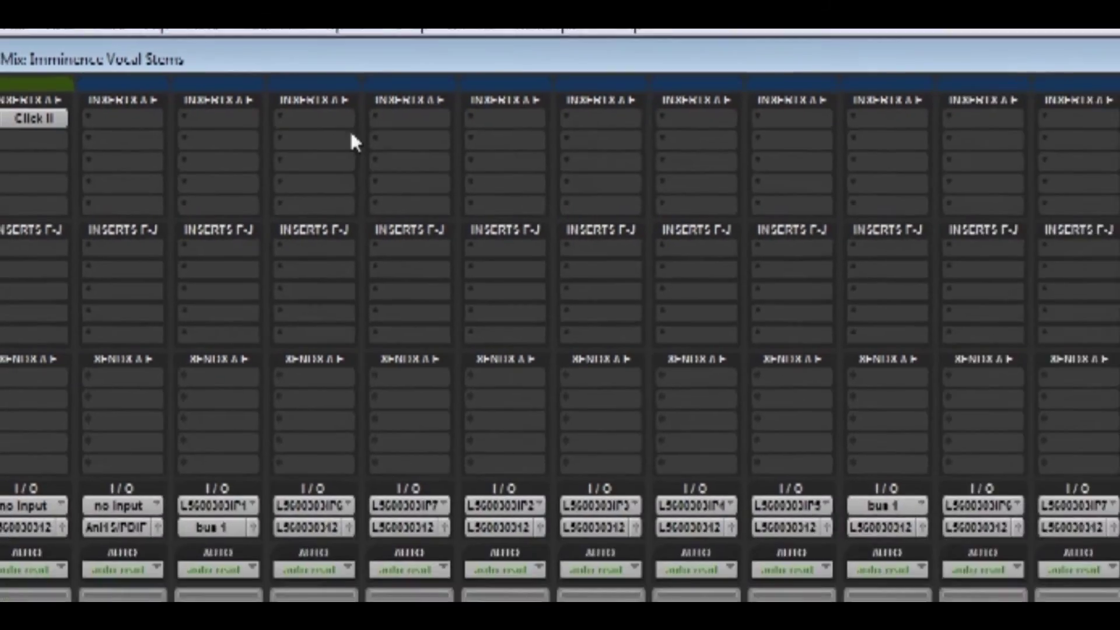
click(412, 140)
mouse_move(518, 186)
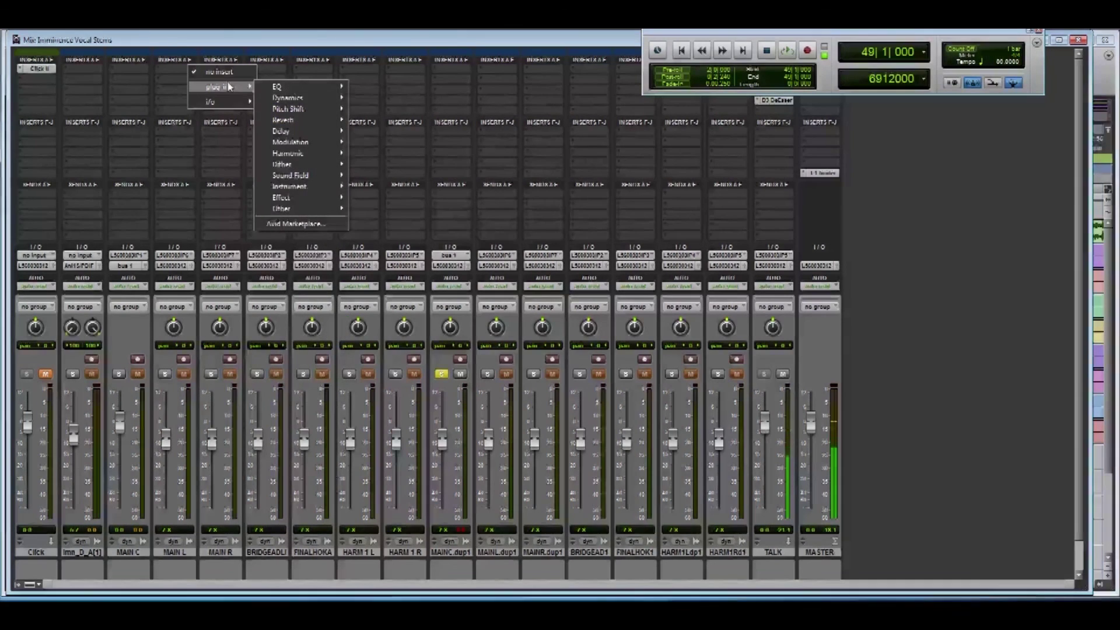
mouse_move(325, 209)
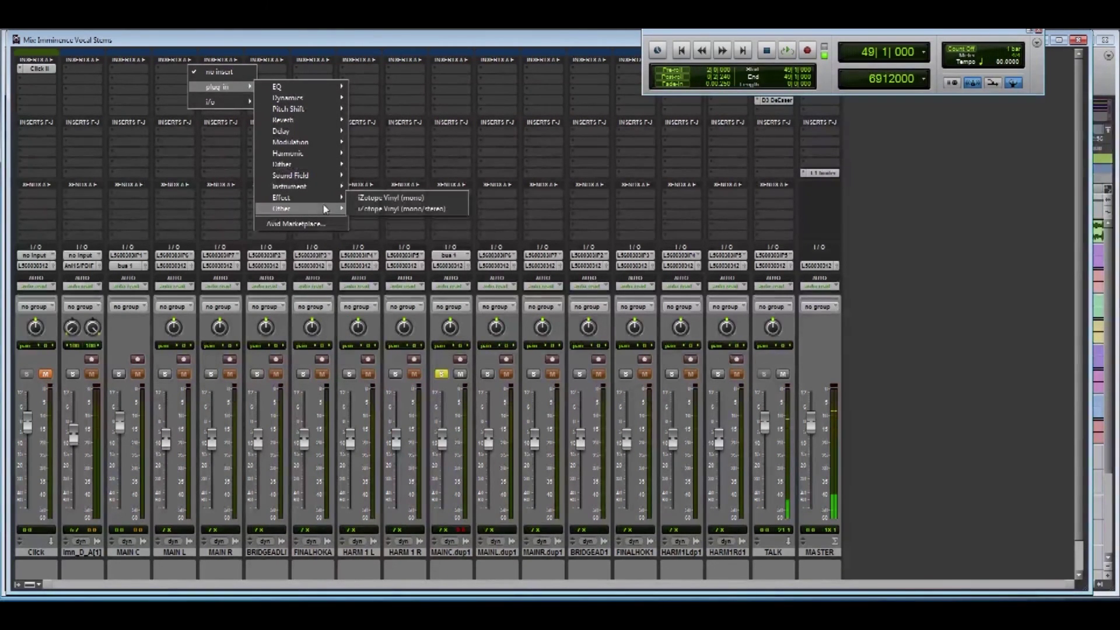
click(190, 34)
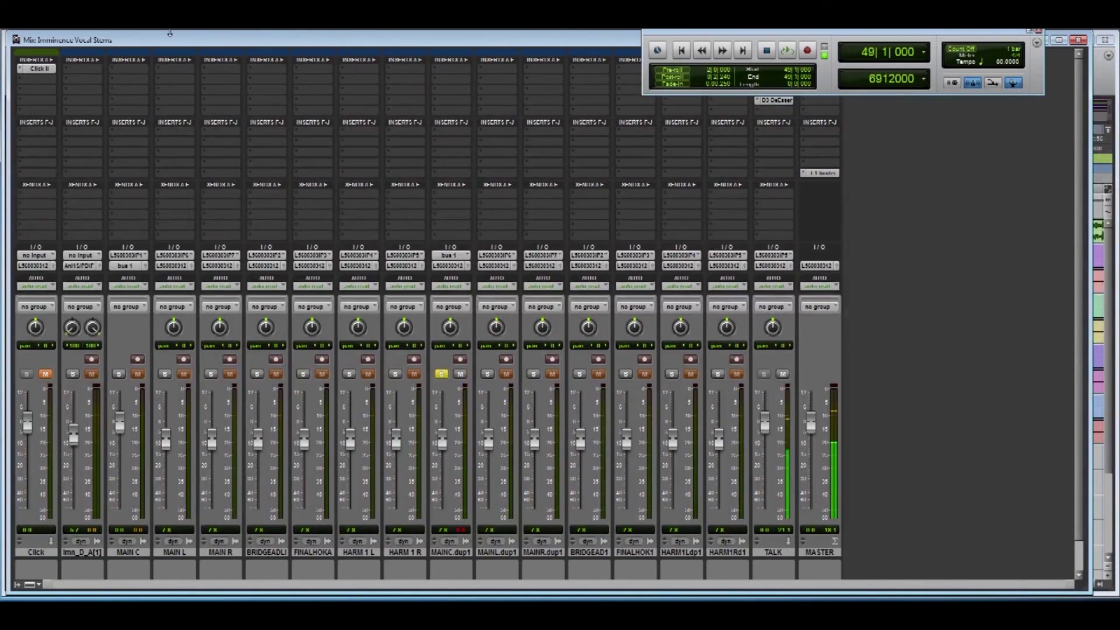